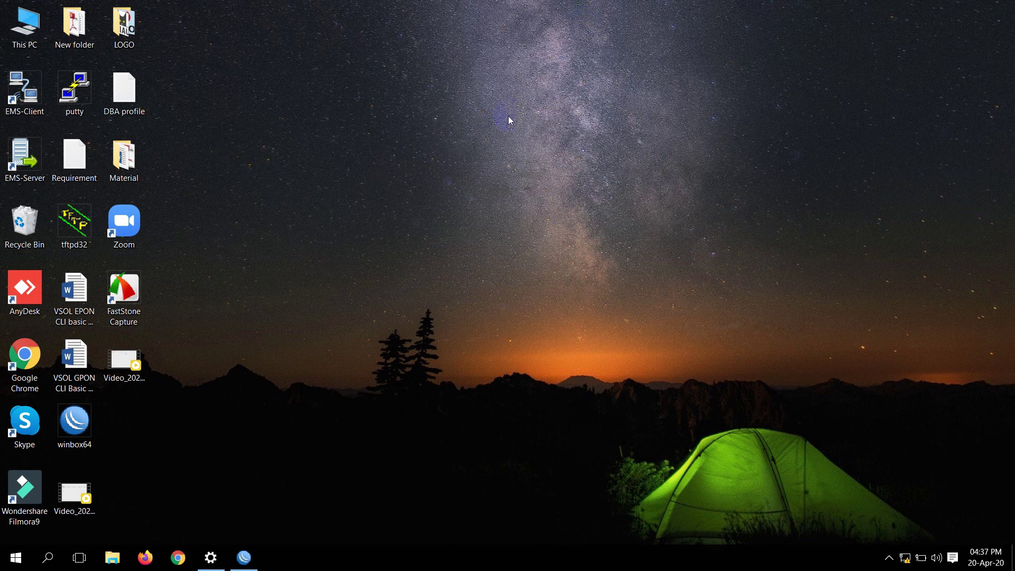
Reconnect WinBox to the router and start a new VLAN interface
click(253, 563)
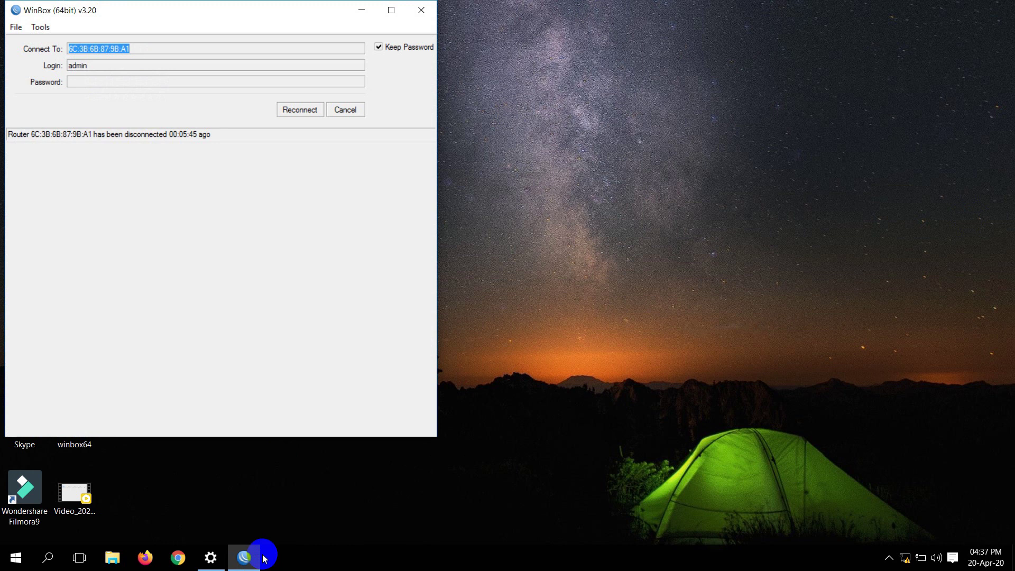
click(304, 111)
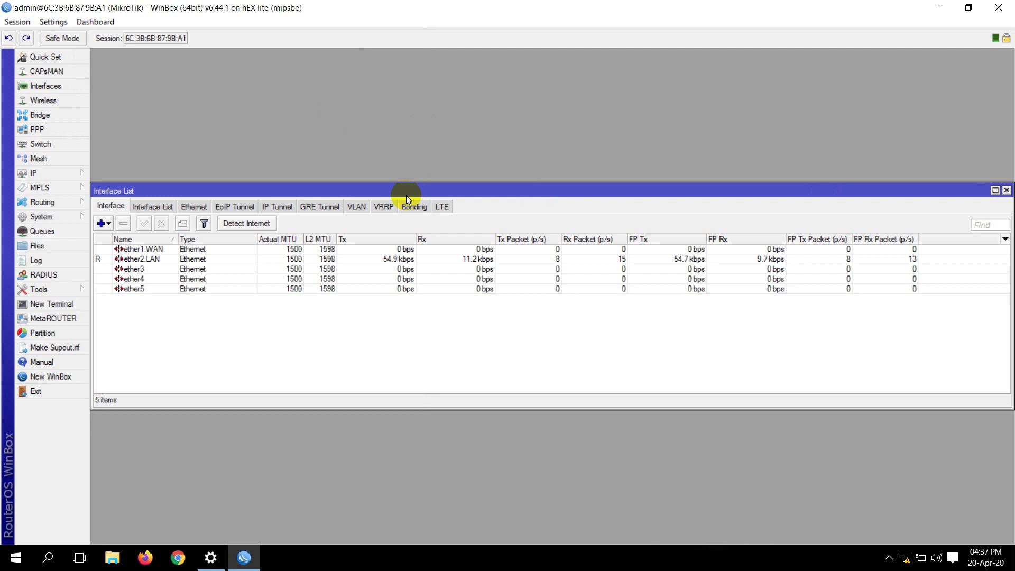
click(358, 206)
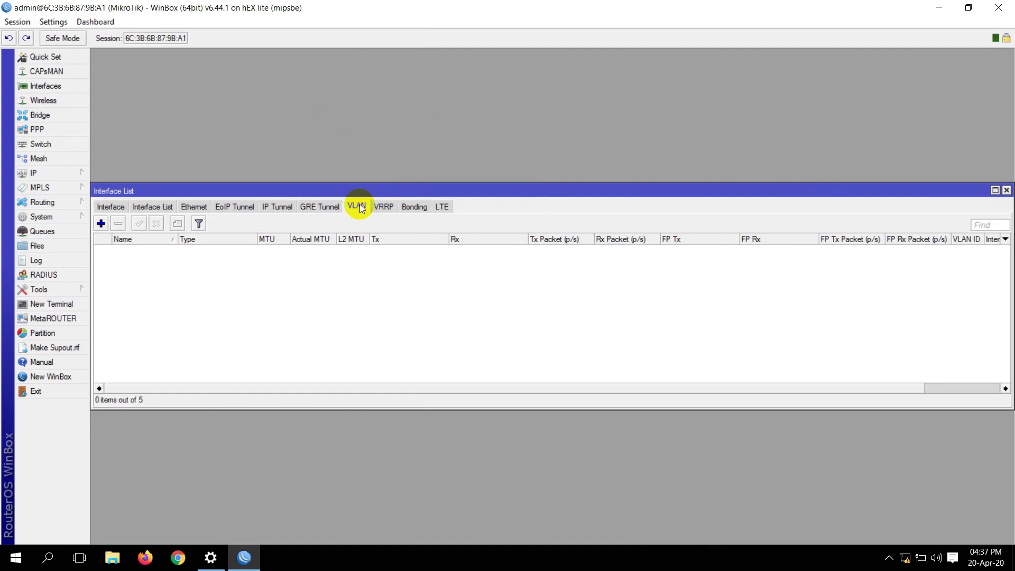
click(101, 223)
Create vlan100 with VLAN ID 100 on ether2.LAN and save it
click(482, 321)
text(00)
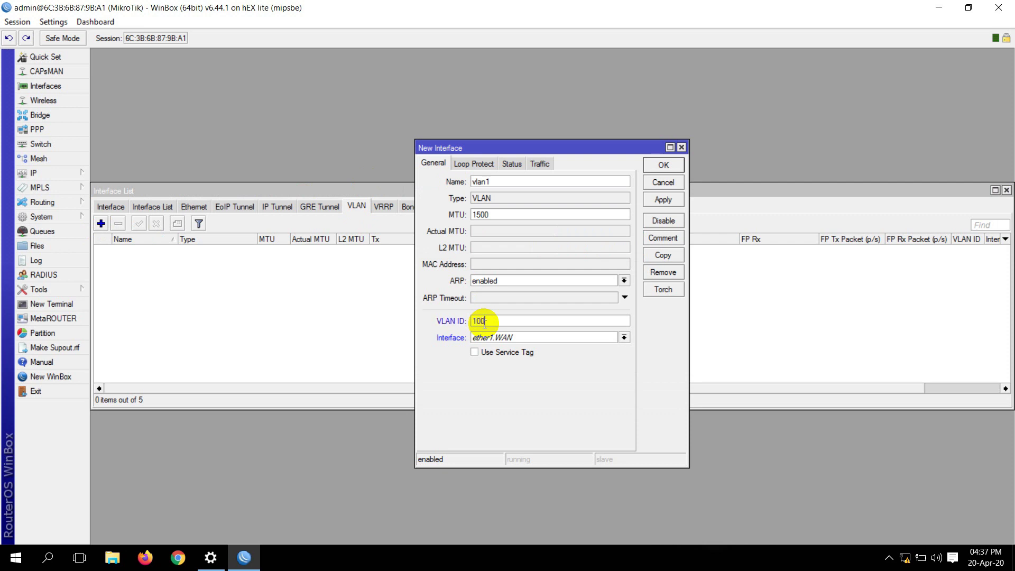
click(499, 184)
text(00)
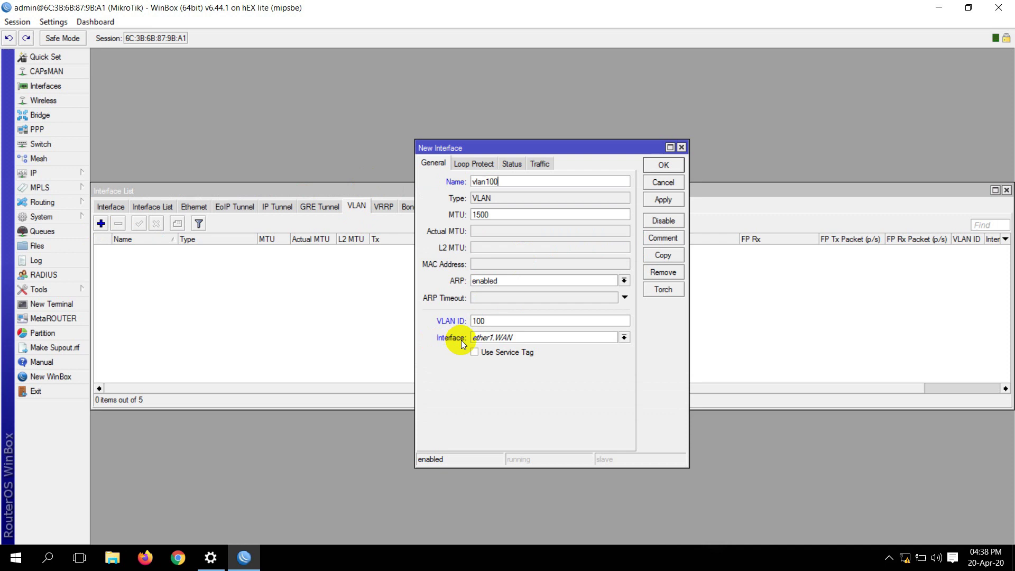
click(502, 338)
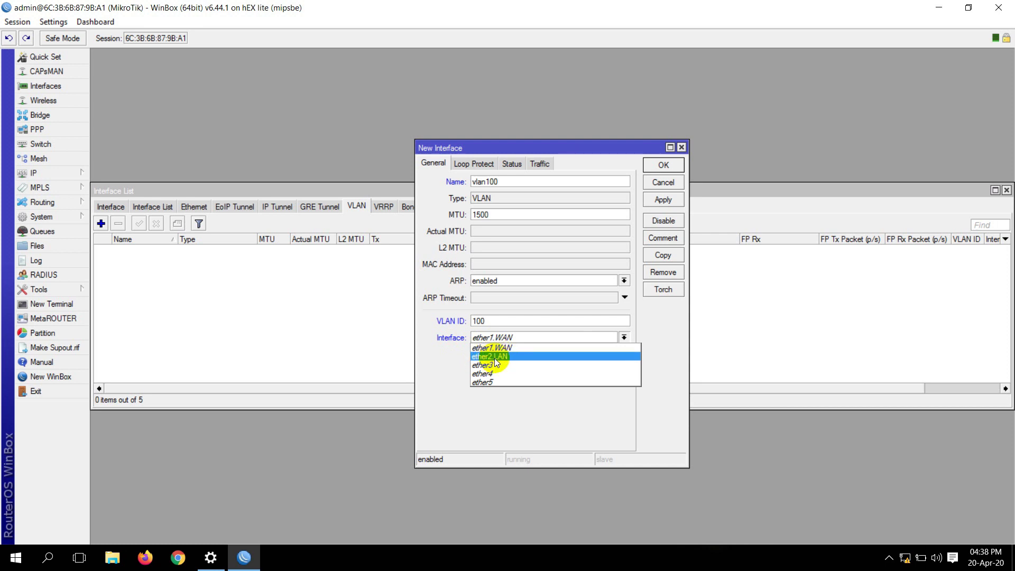
click(496, 357)
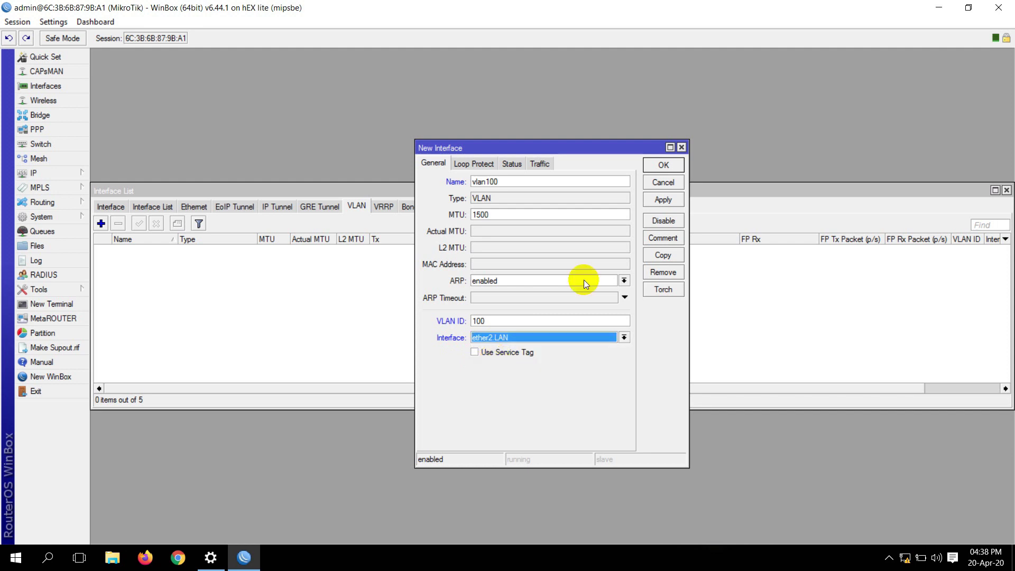
click(665, 204)
click(676, 166)
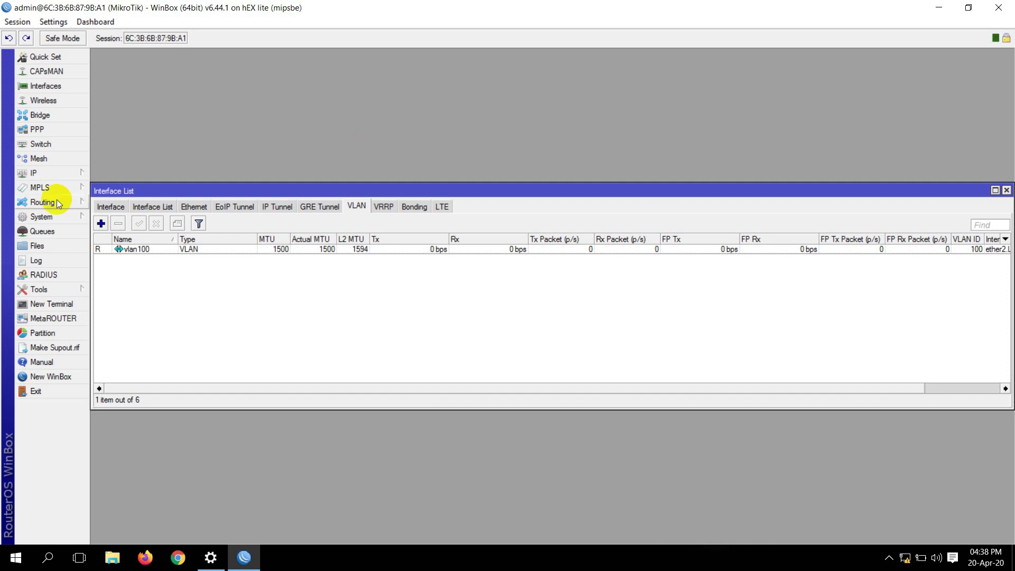
click(49, 131)
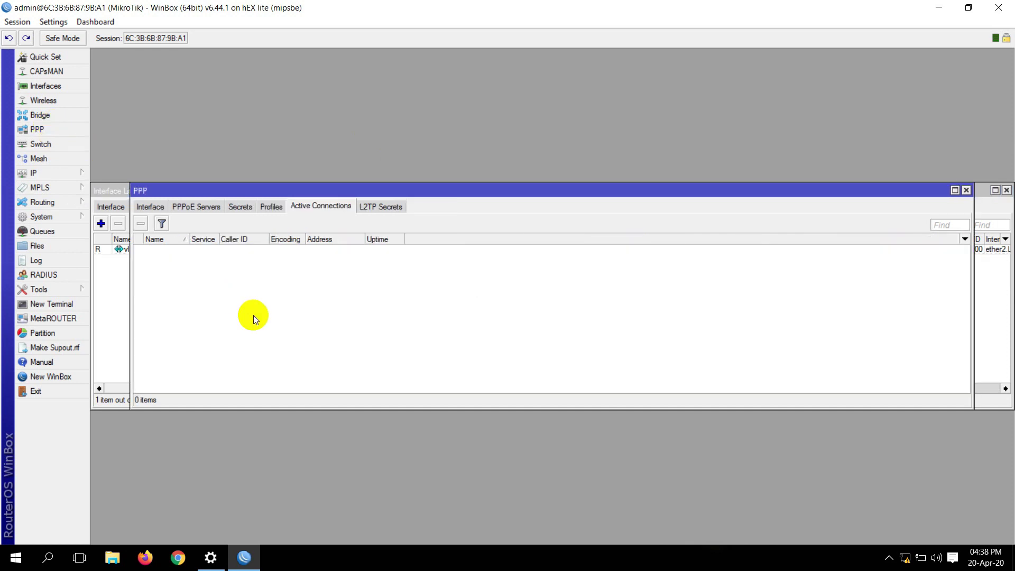
Add a PPPoE server named service100 running on vlan100
click(214, 207)
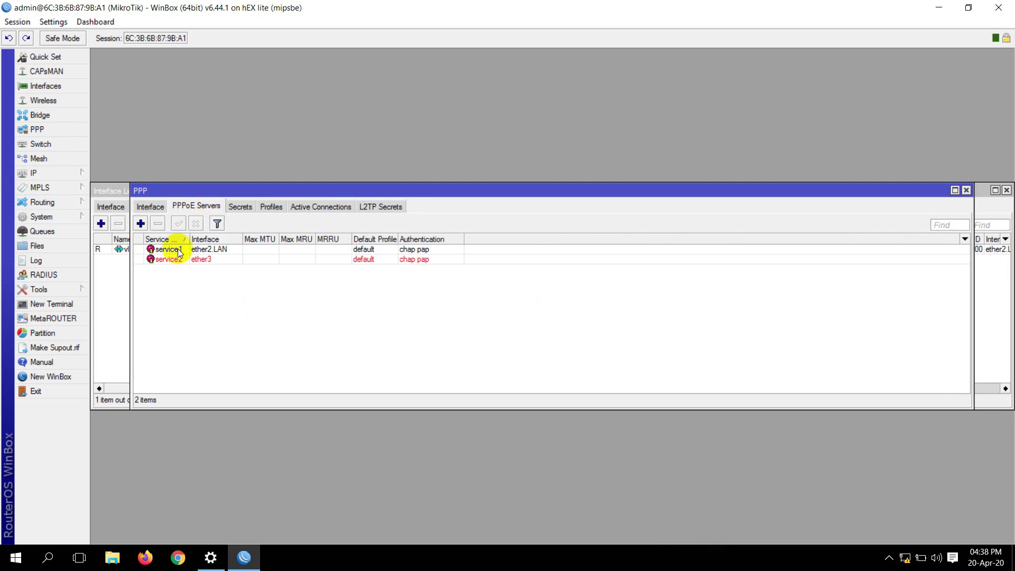
click(141, 225)
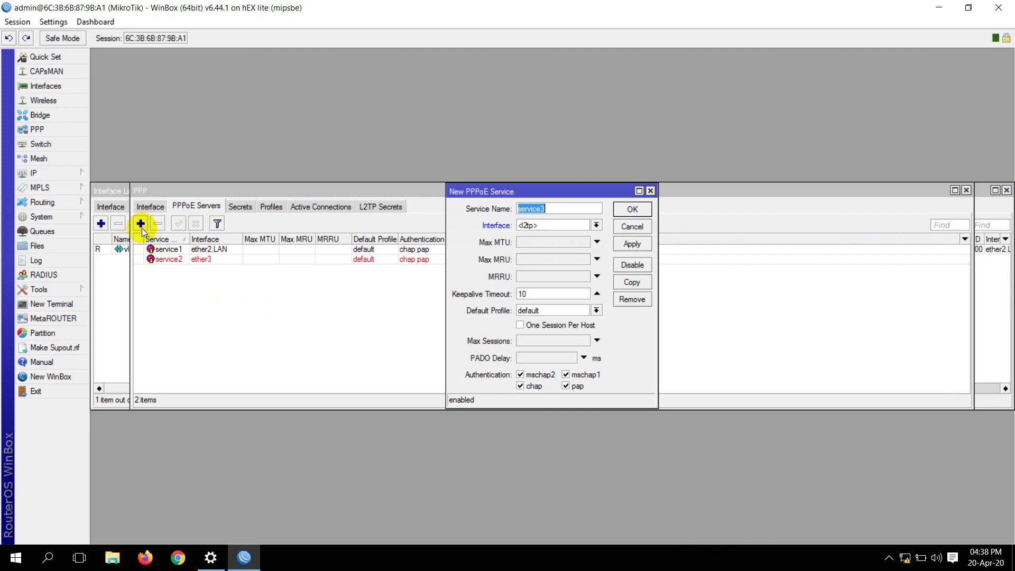
click(537, 226)
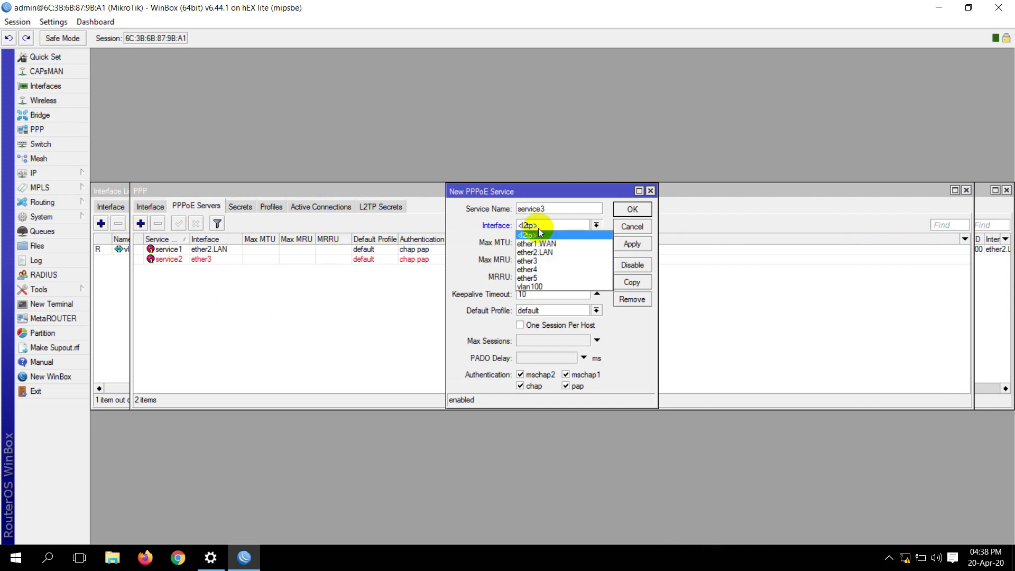
click(543, 285)
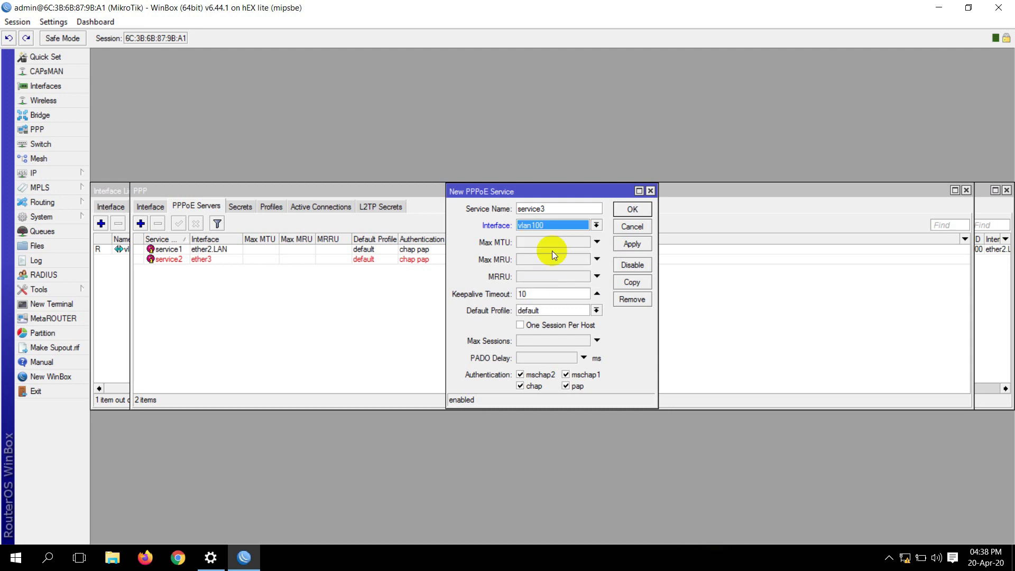
click(548, 210)
key(BackSpace)
text(100)
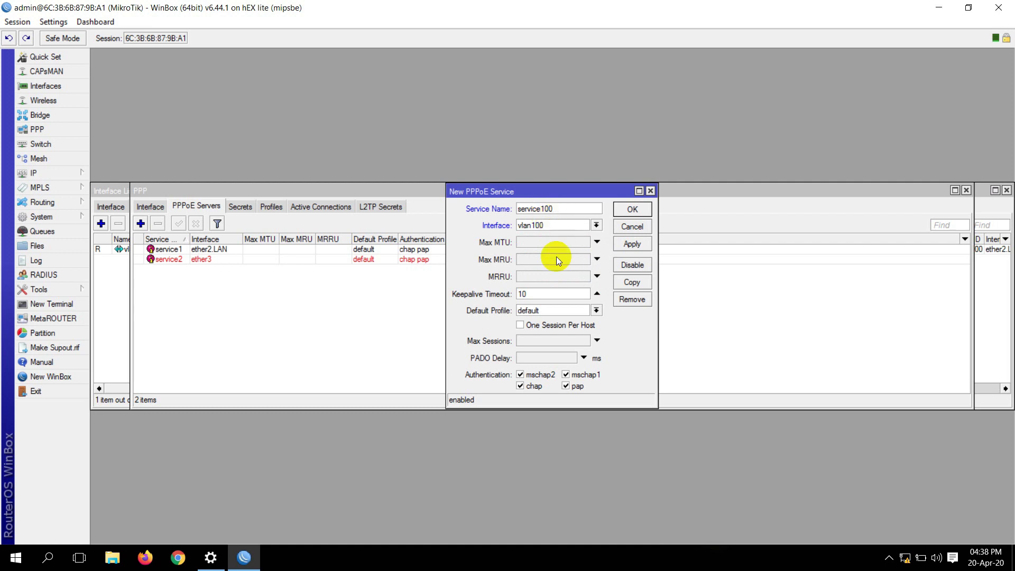
Allow only pap authentication, enable One Session Per Host, and save service100
click(521, 374)
click(522, 385)
click(566, 374)
click(521, 327)
click(633, 245)
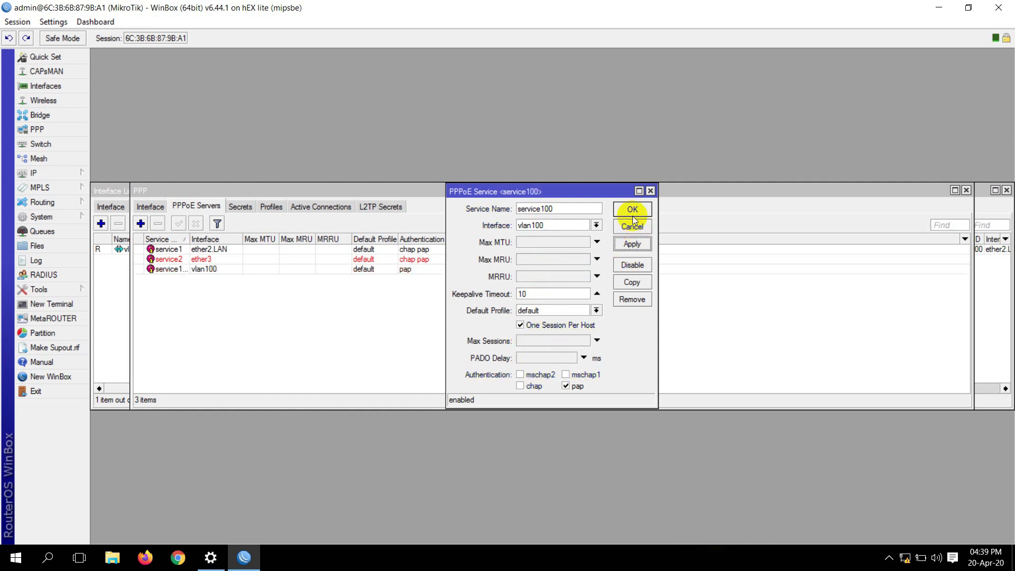
click(633, 211)
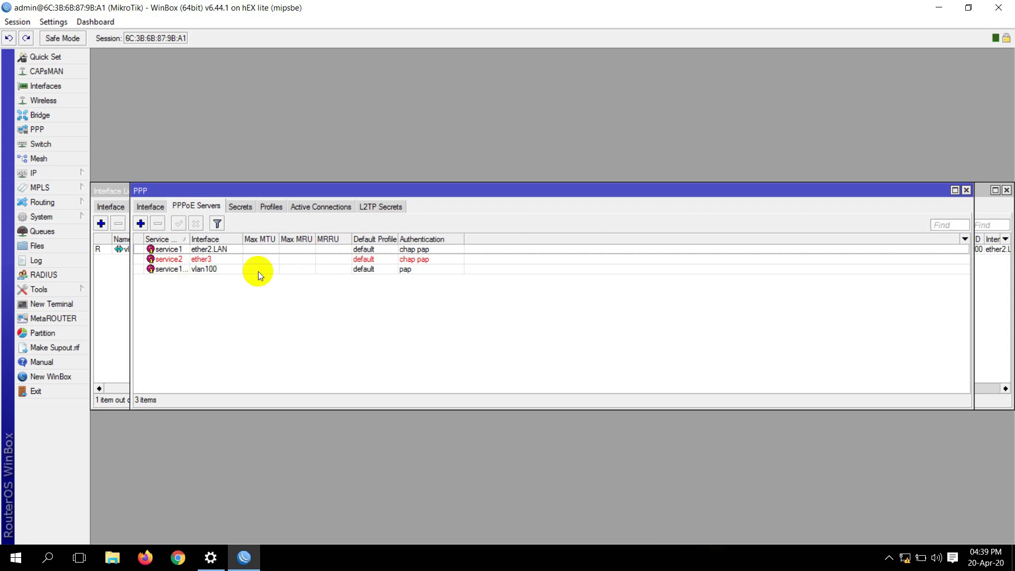
click(178, 558)
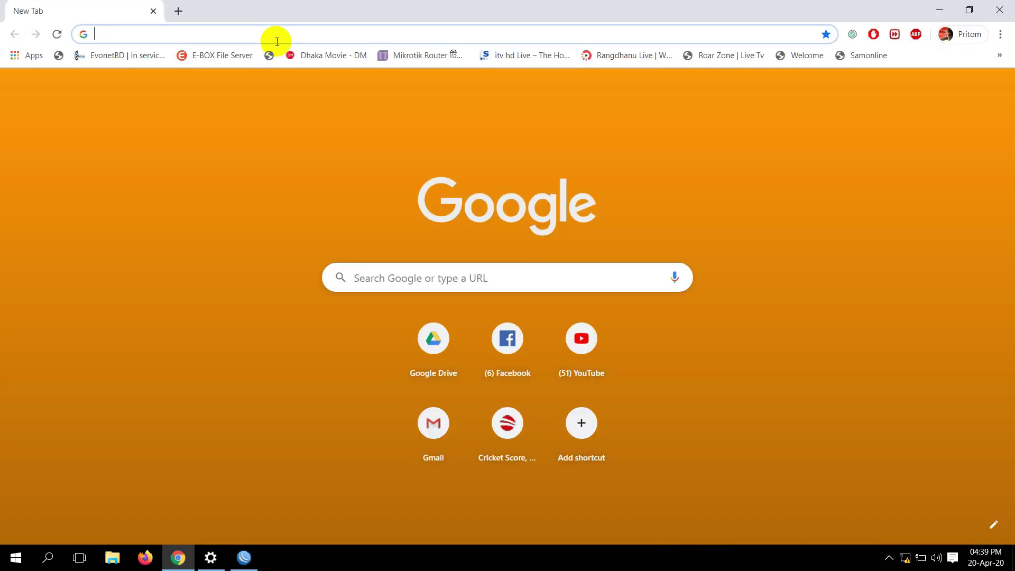
text(https)
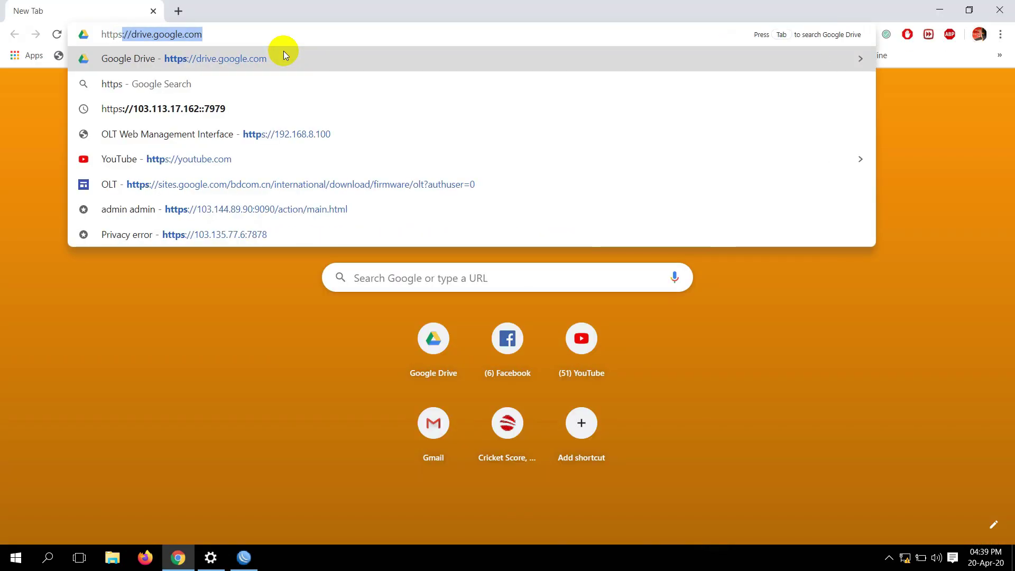
text(://10)
key(BackSpace)
key(BackSpace)
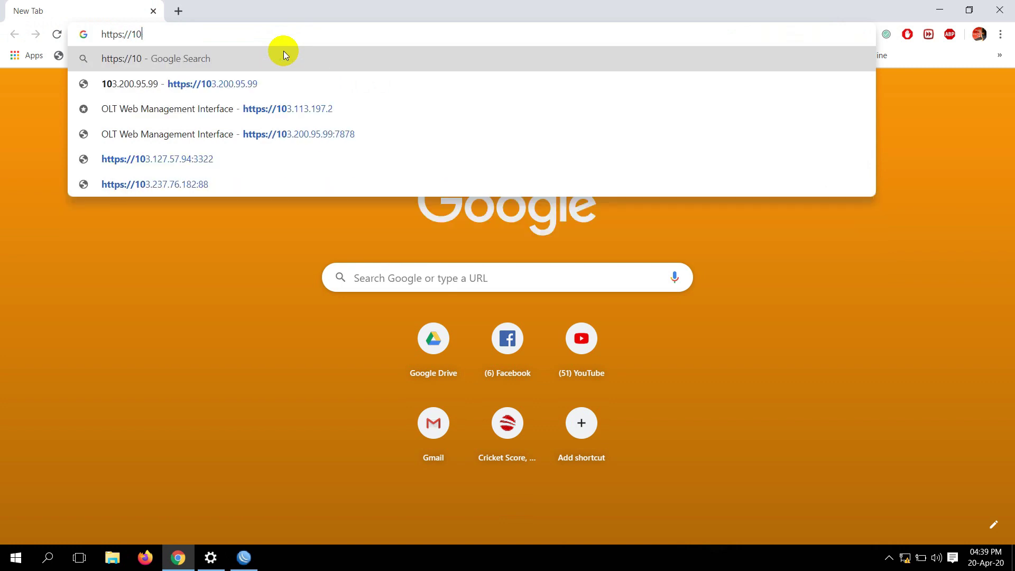
text(92.168.8.100)
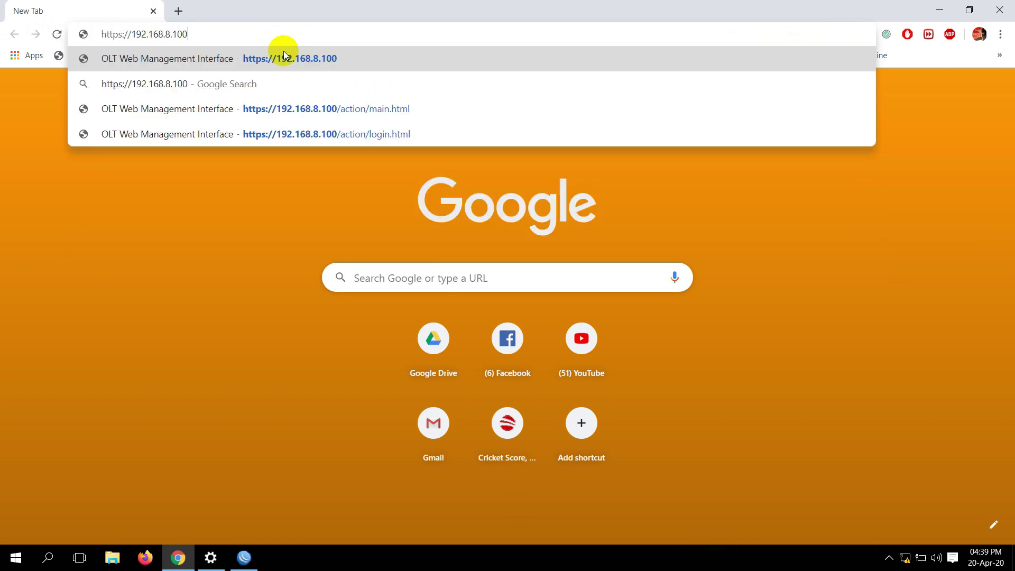
key(Return)
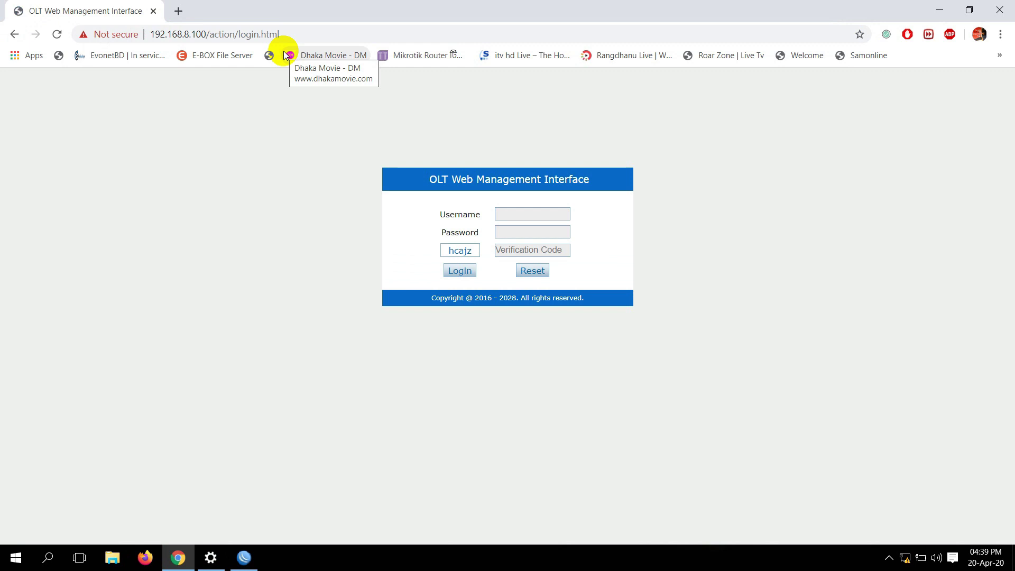
Enter the username, password and the copied verification code, then log in
text(admin)
key(Tab)
text(***)
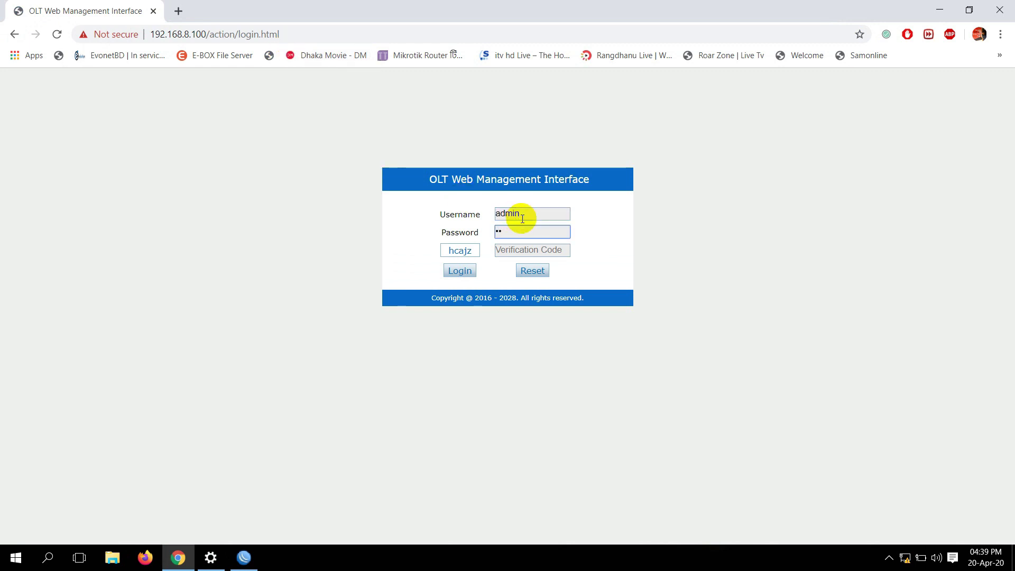
text(****)
key(Tab)
right_click(521, 218)
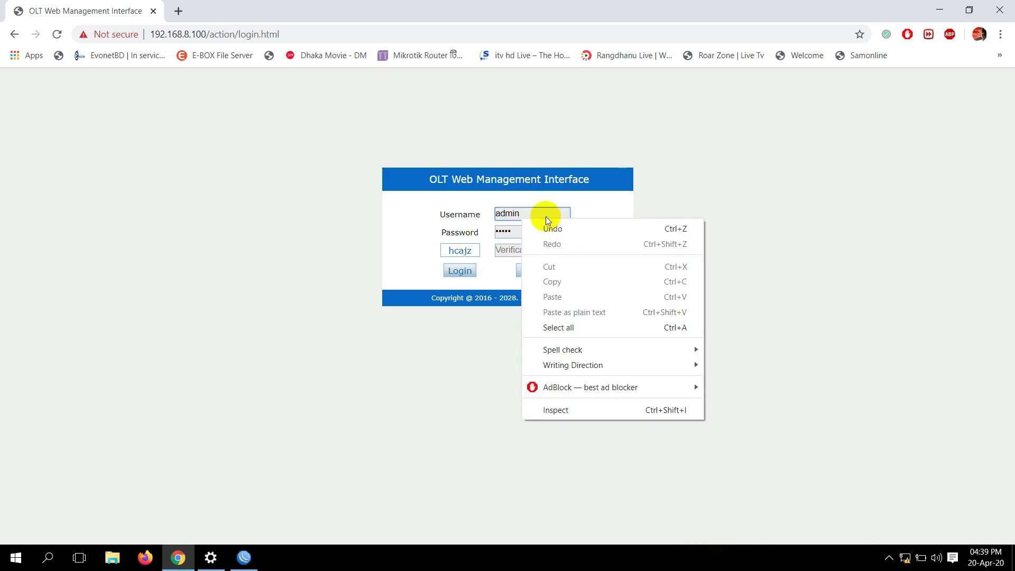
click(530, 213)
key(Tab)
key(Tab)
key(ctrl+c)
click(517, 253)
key(ctrl+v)
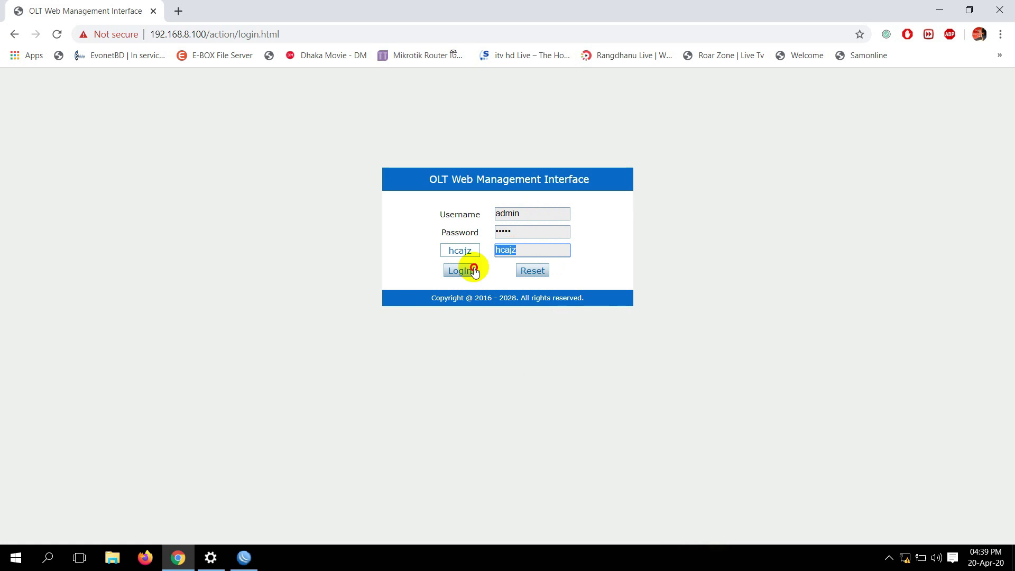
click(464, 270)
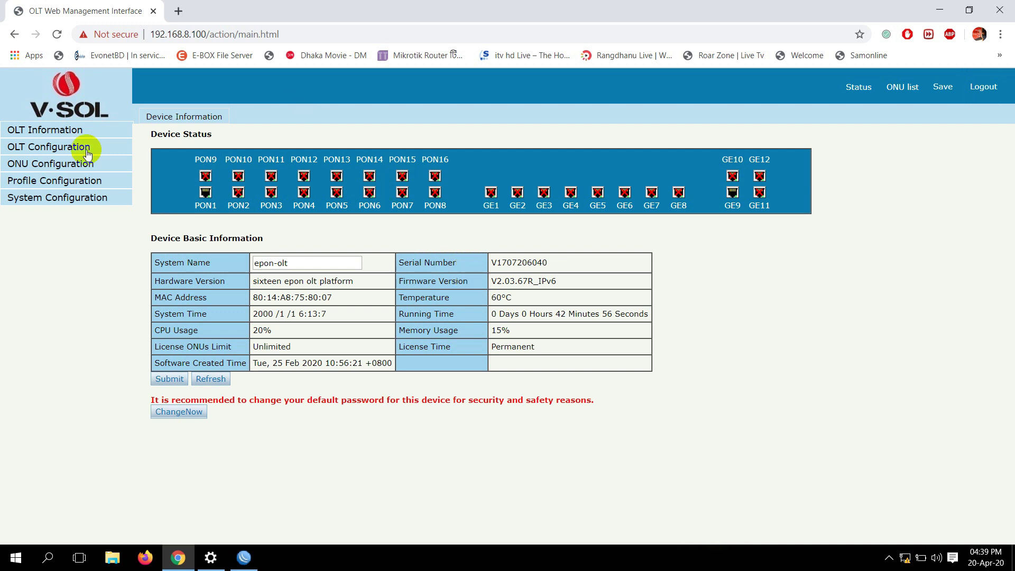
Add VLAN 100 described as vlan100 on the OLT, then view Uplink Port statistics
click(67, 147)
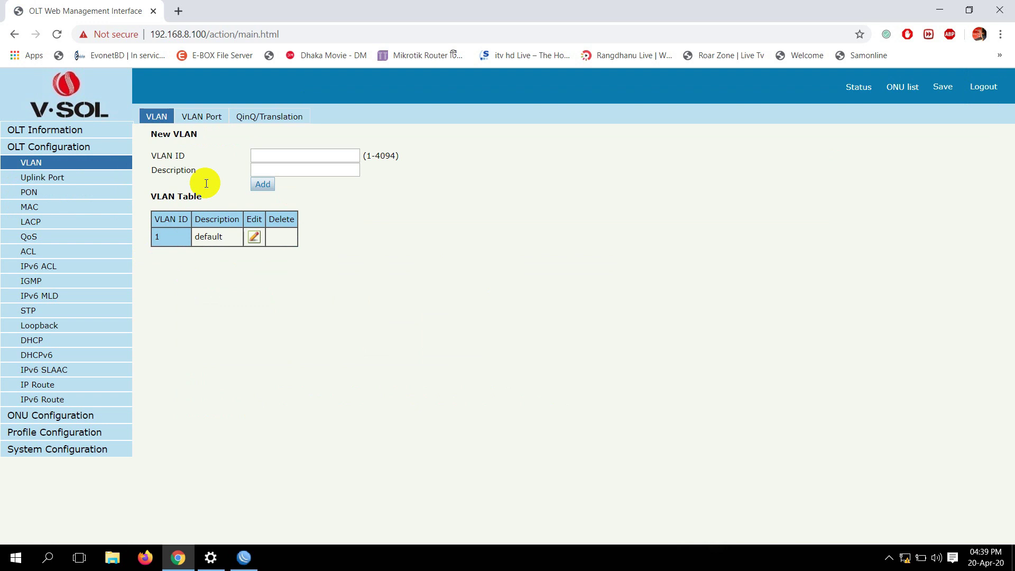
click(262, 159)
text(100)
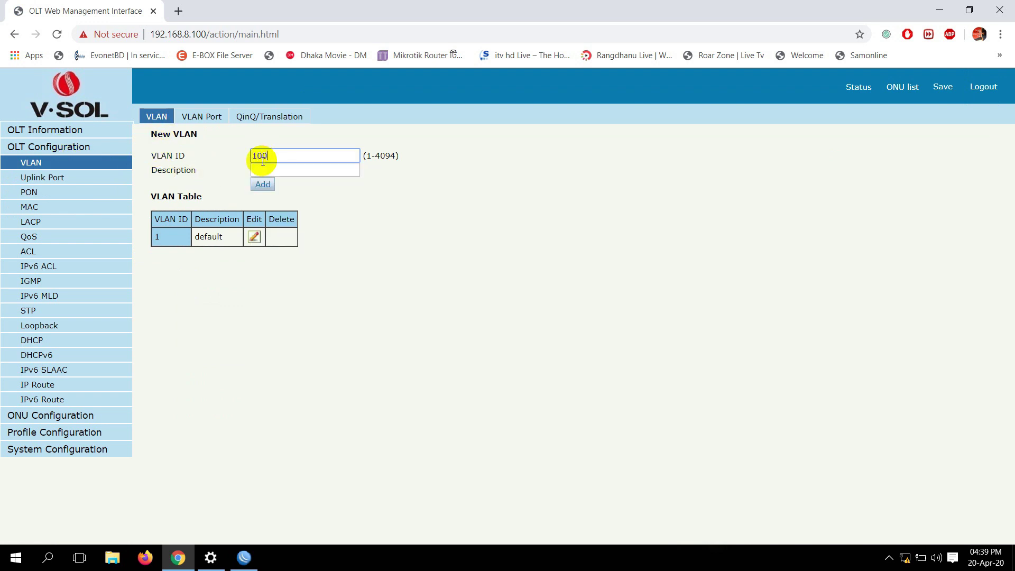
click(317, 173)
text(vlan100)
double_click(301, 172)
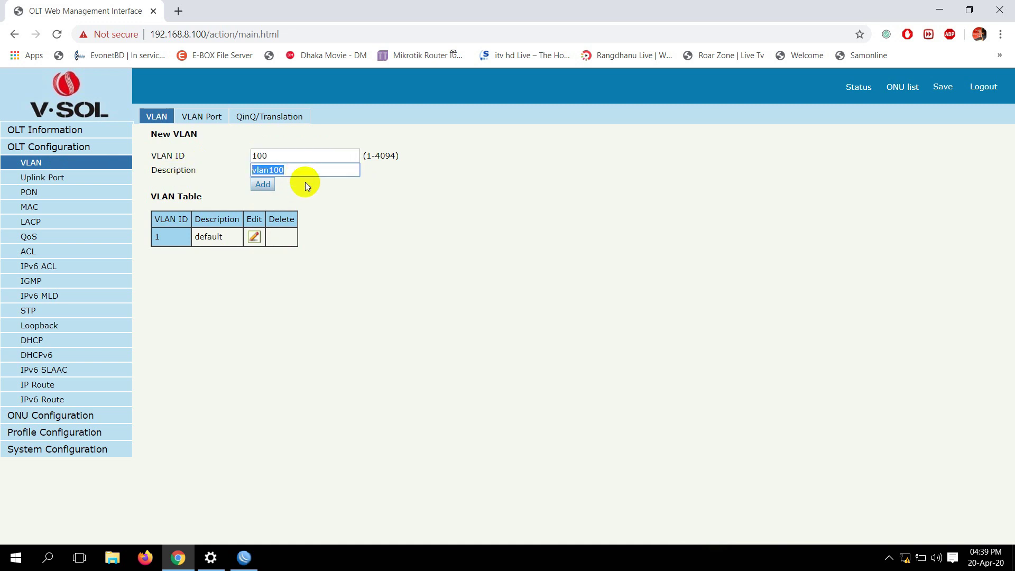
click(261, 186)
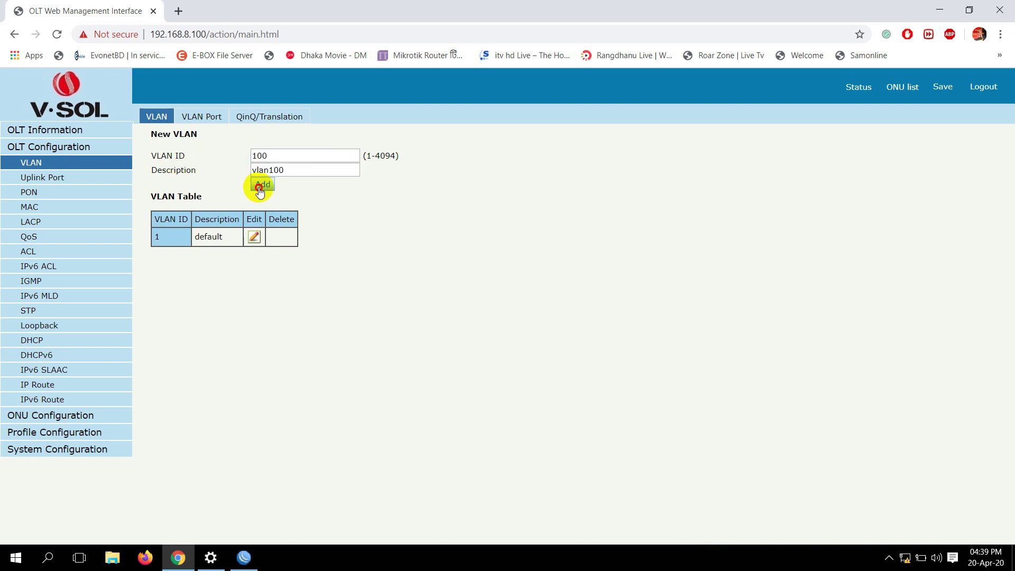
drag(195, 257, 222, 269)
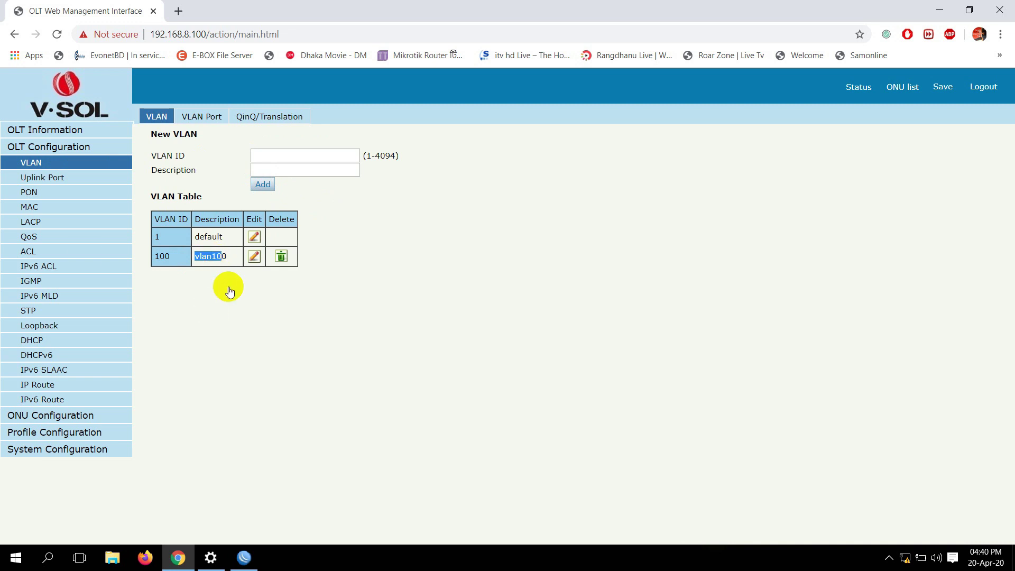
click(27, 178)
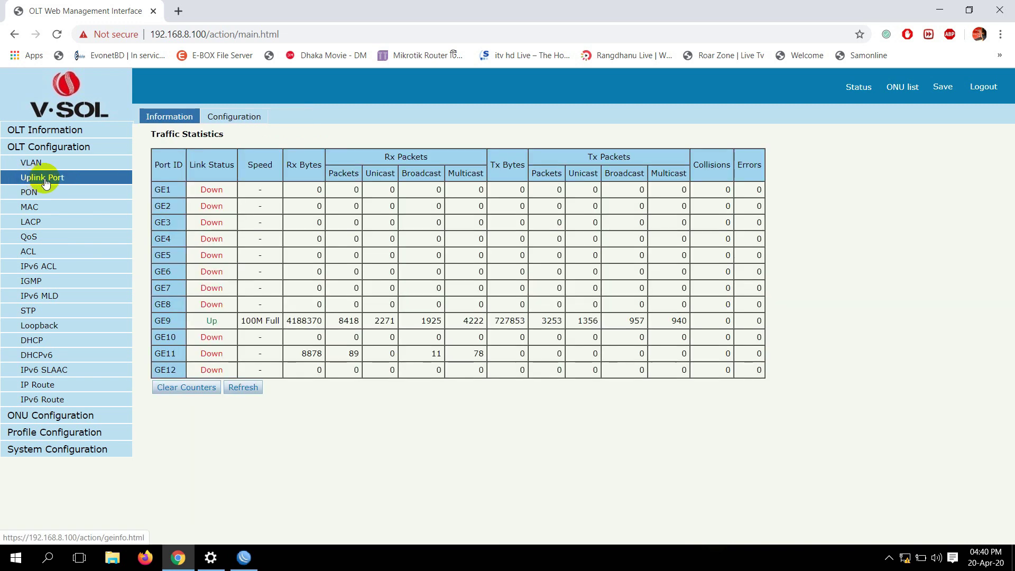
Confirm GE9 is the active uplink port, then return to the OLT VLAN list
drag(153, 321, 172, 325)
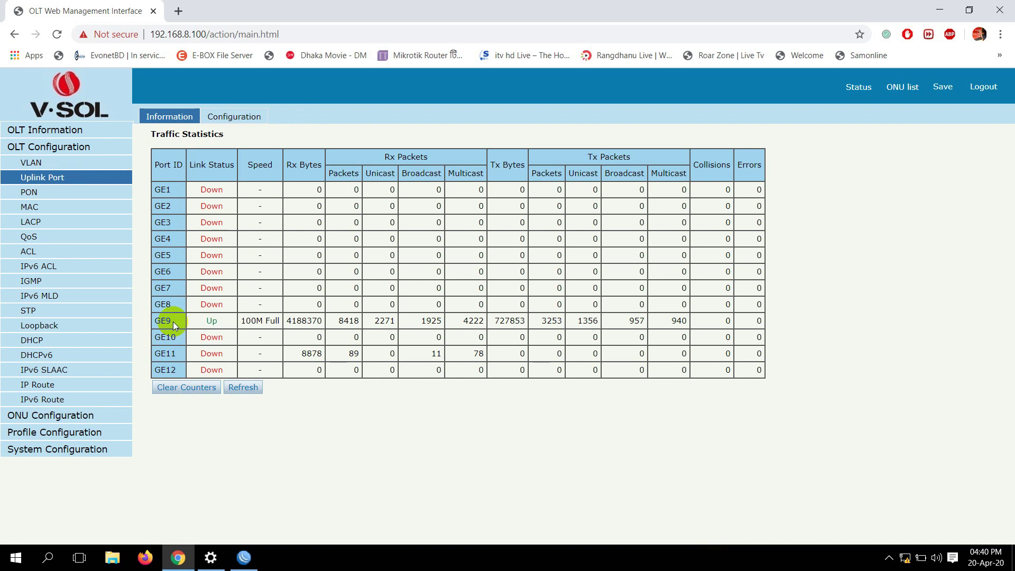
click(26, 164)
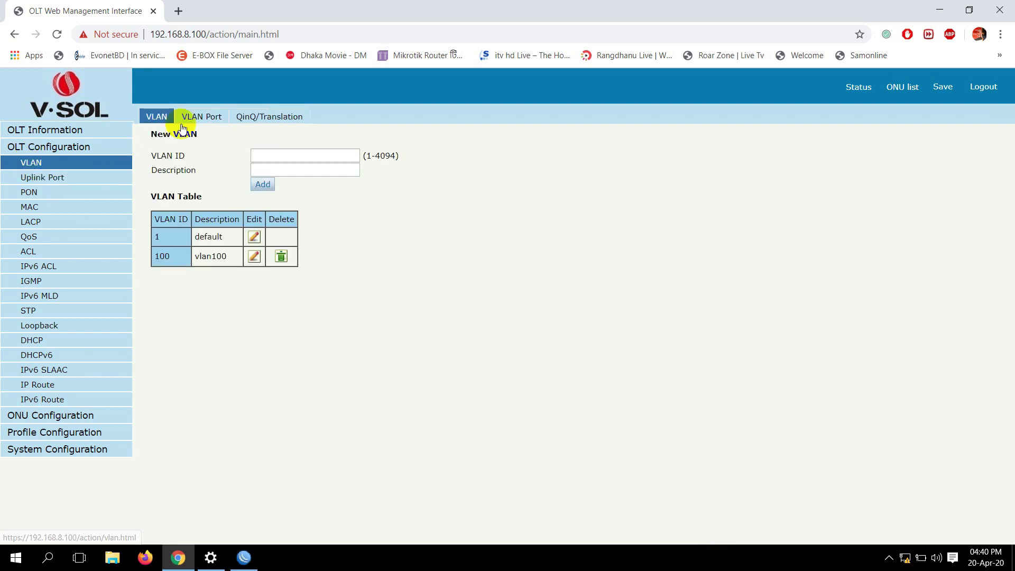
Choose VLAN 100 in the VLAN Port table and set GE9 to Tag
click(213, 116)
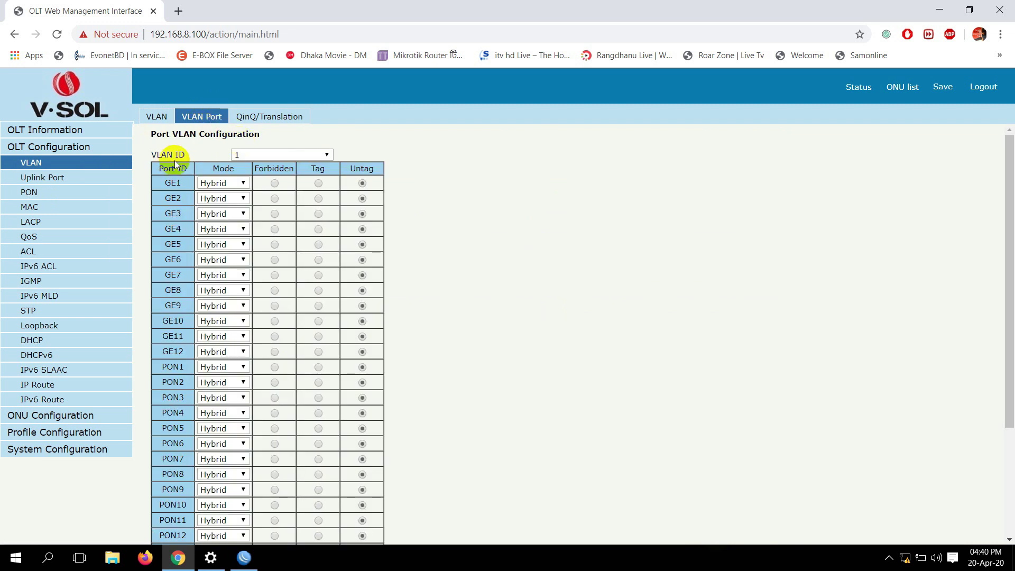
click(248, 155)
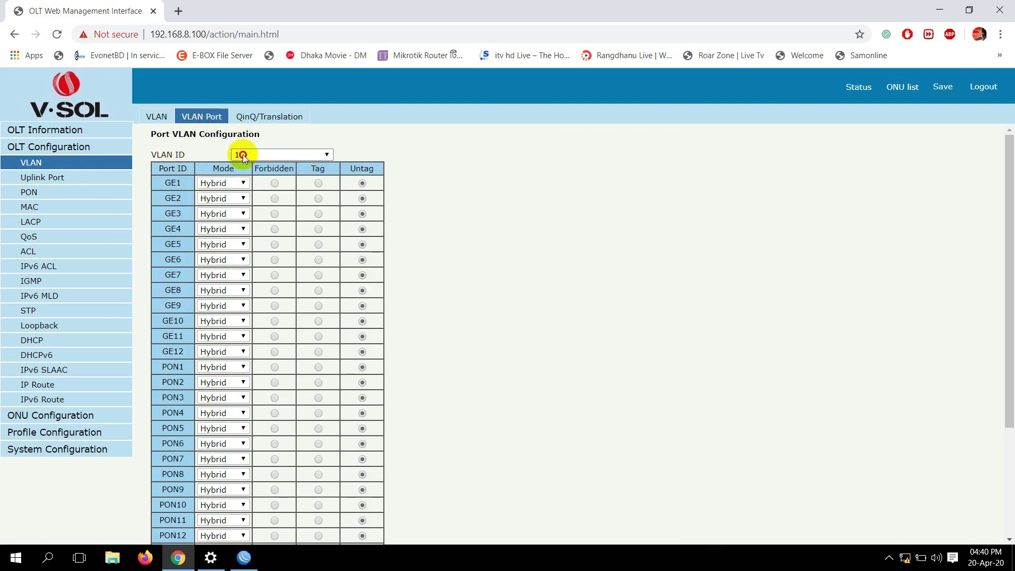
click(259, 176)
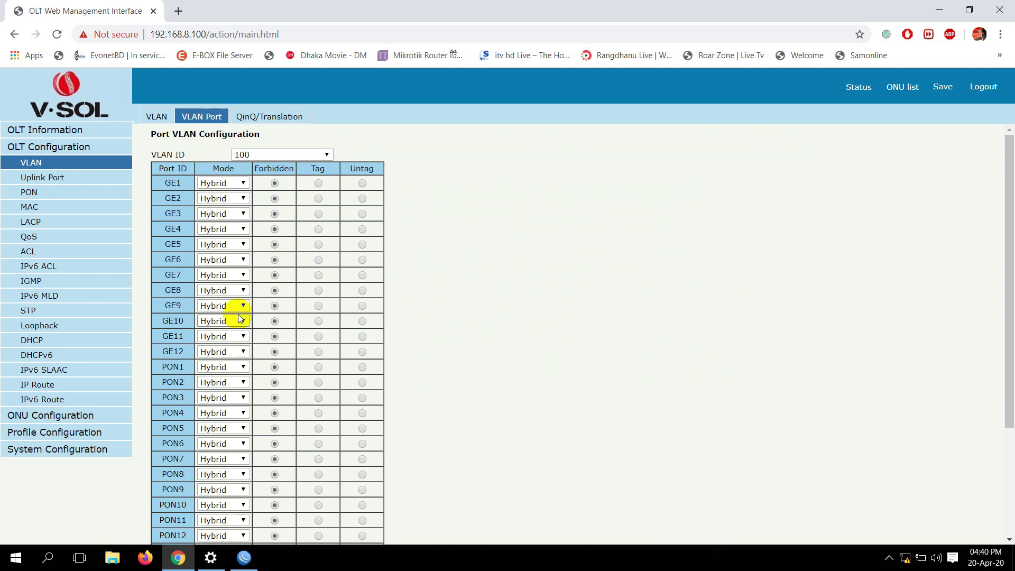
drag(165, 307, 173, 308)
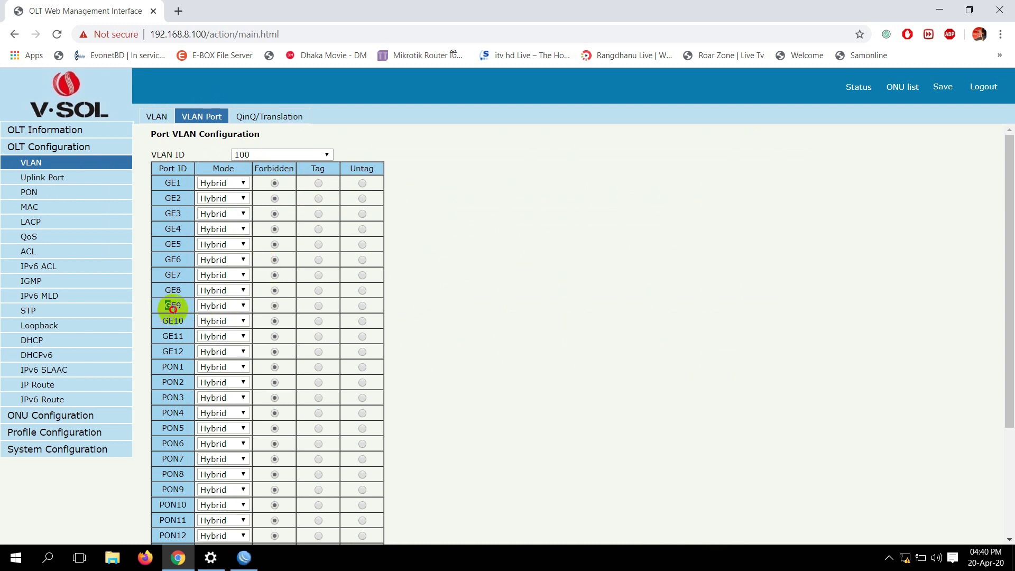
double_click(179, 310)
click(315, 305)
Tag PON1 as well and submit the VLAN 100 port membership
scroll(191, 328, down, 2)
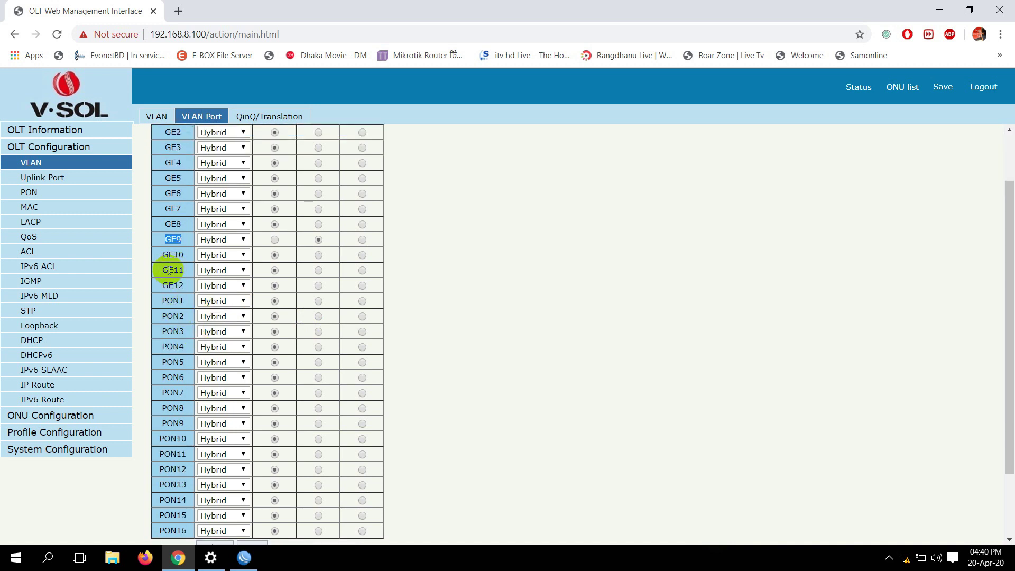
double_click(172, 301)
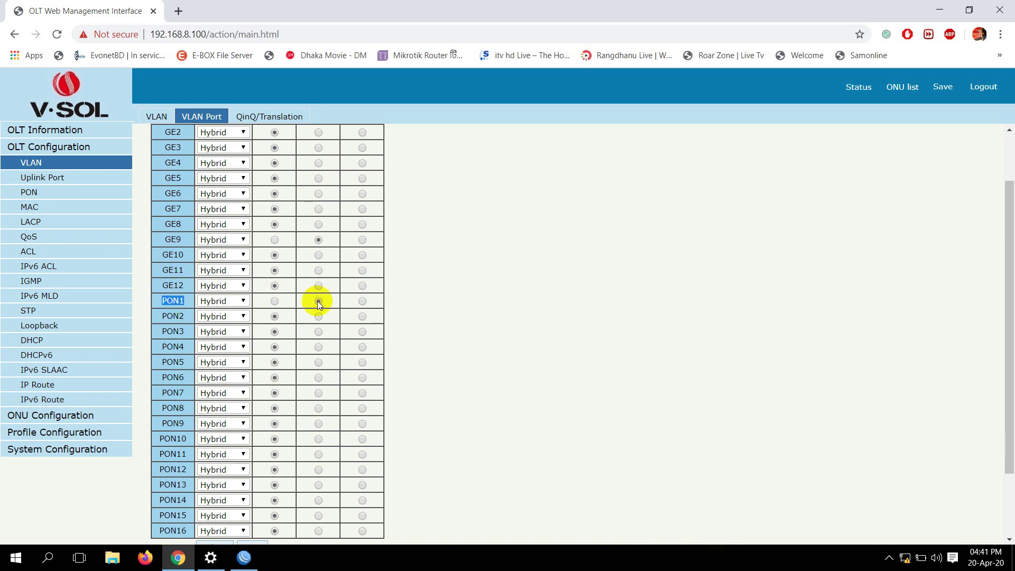
scroll(169, 256, up, 2)
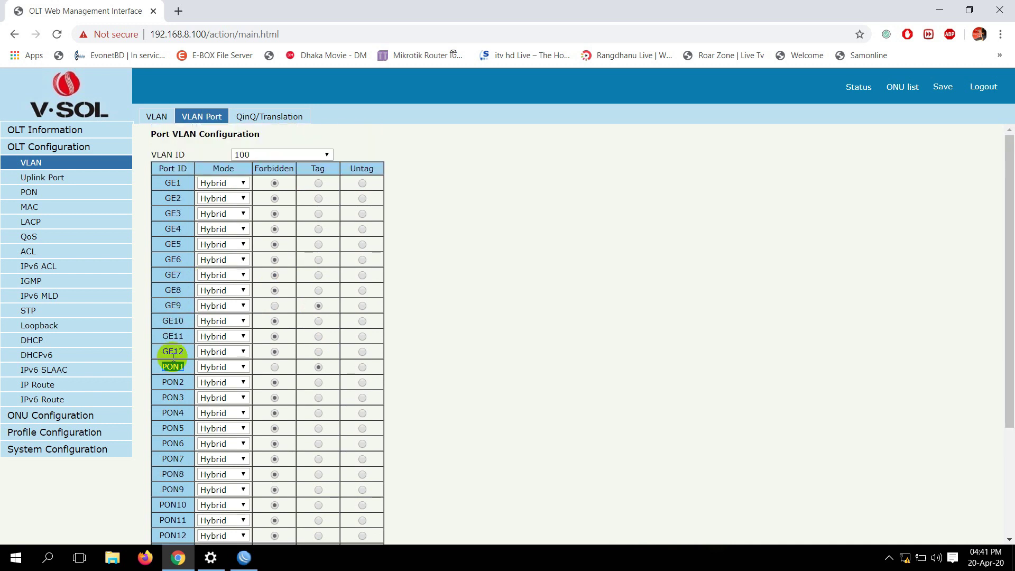
double_click(173, 306)
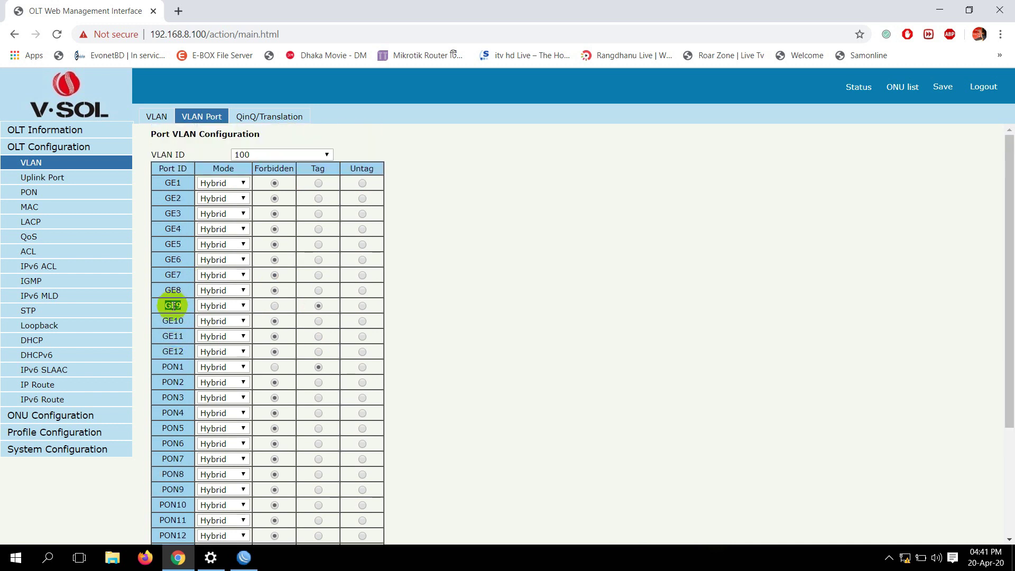
double_click(168, 368)
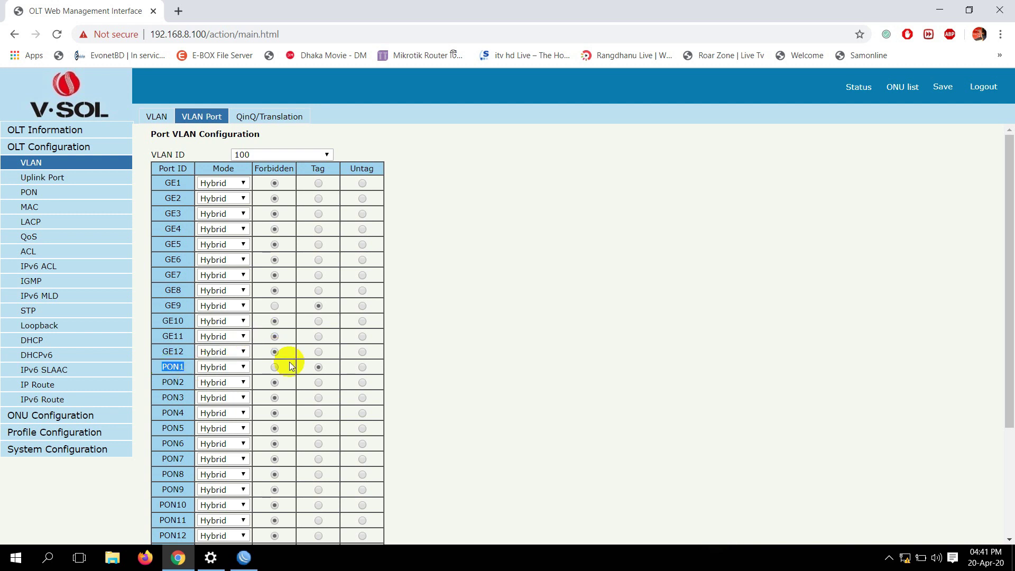
scroll(280, 365, down, 3)
click(219, 462)
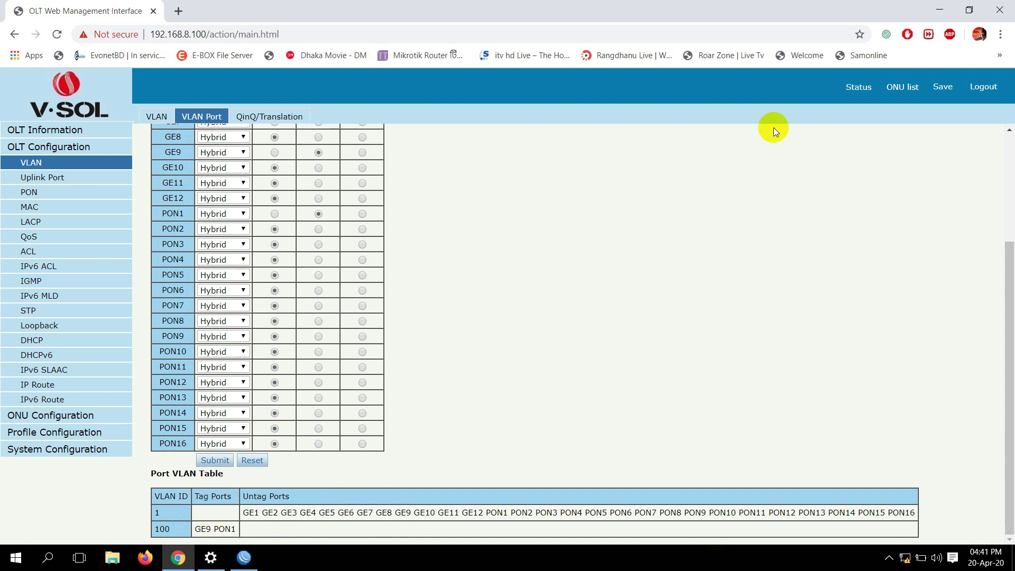
Confirm ONU EPON0/1:1 is Online, then open its configuration's VLAN settings
click(902, 90)
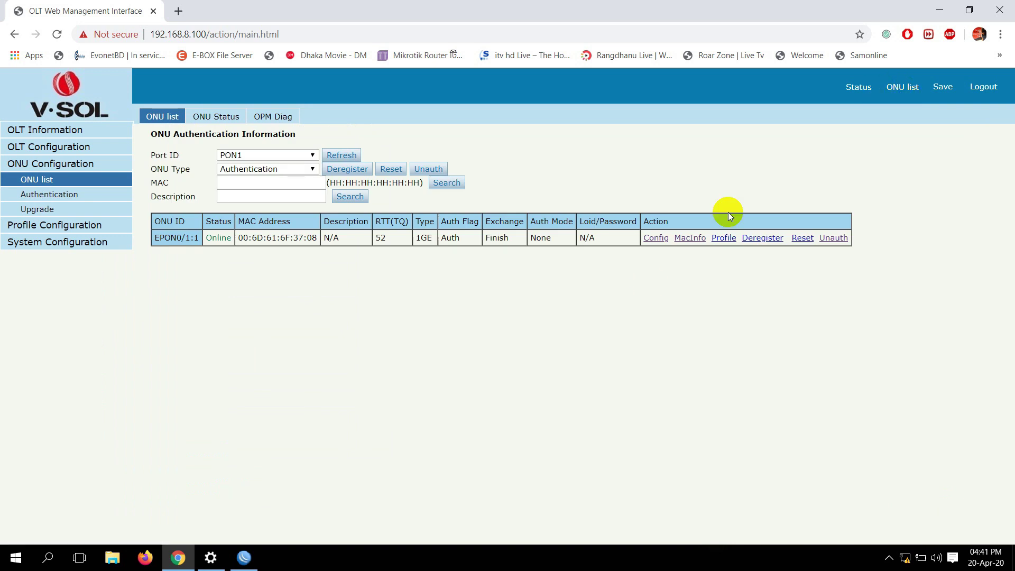
drag(164, 238, 221, 239)
double_click(223, 239)
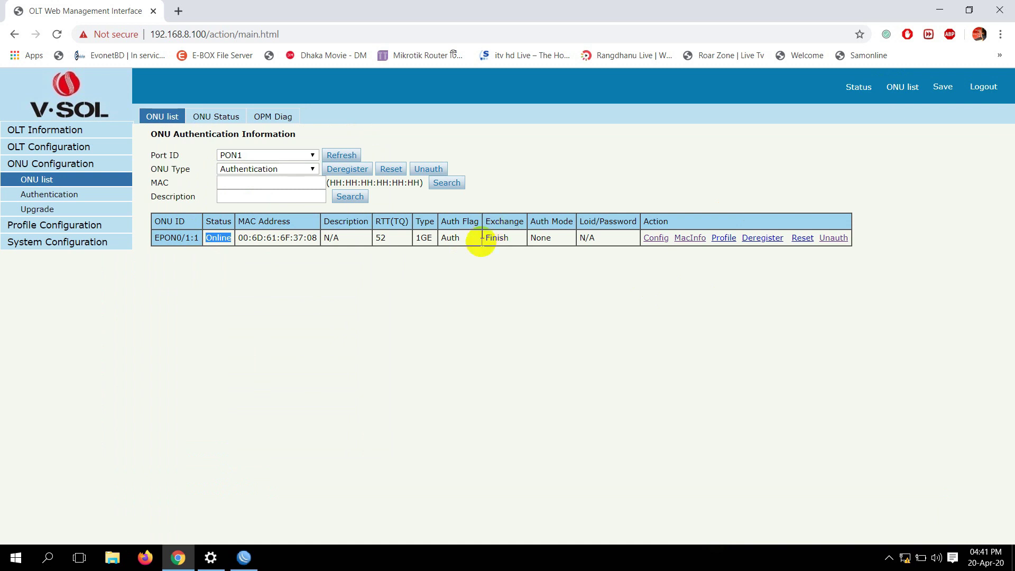
double_click(496, 238)
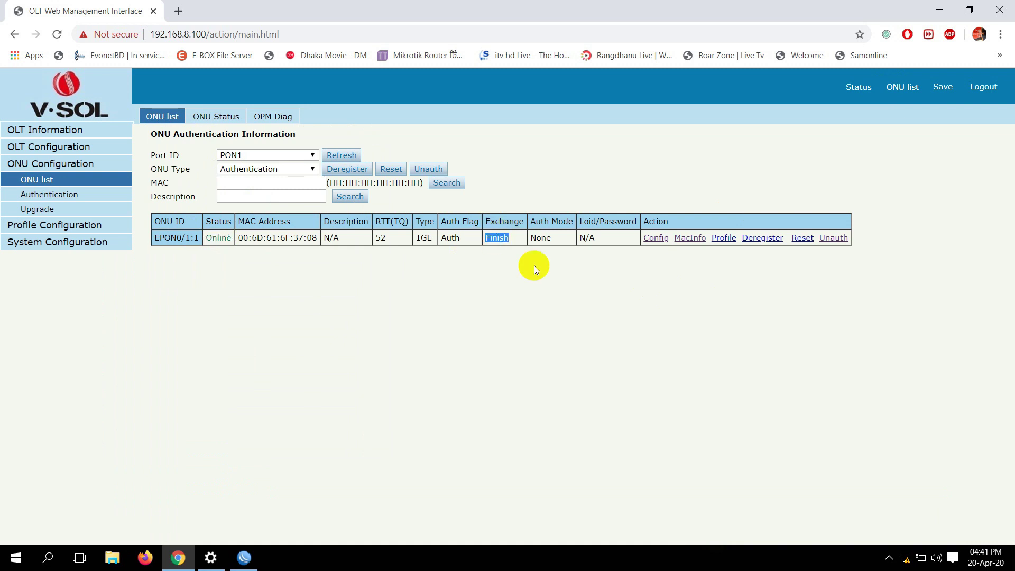
double_click(665, 222)
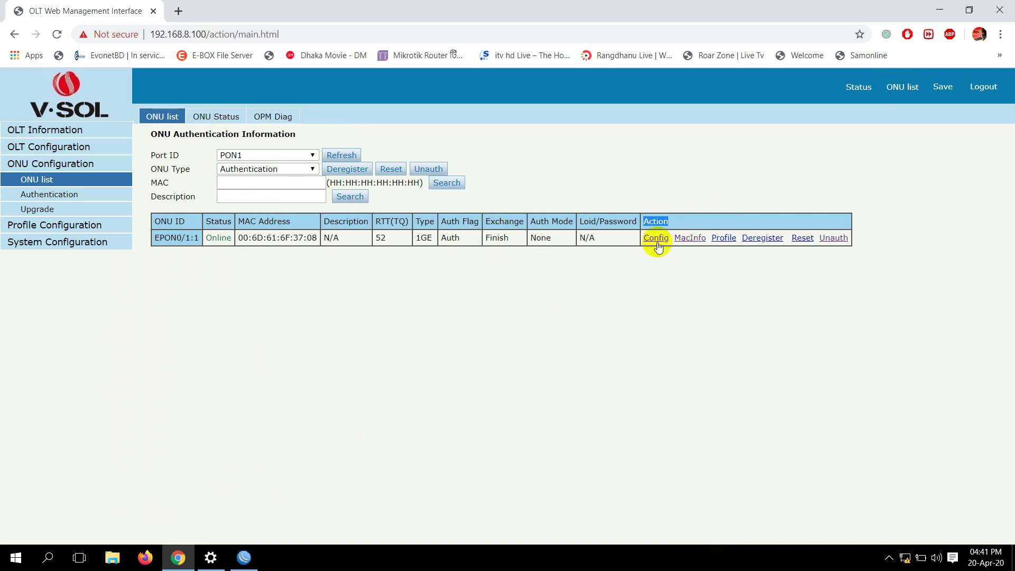
click(655, 240)
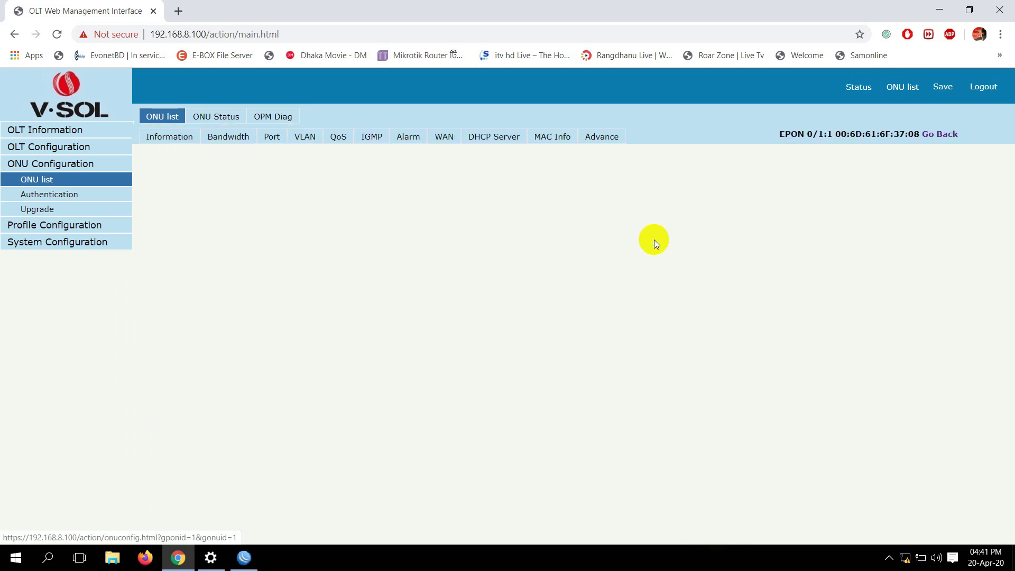
click(305, 141)
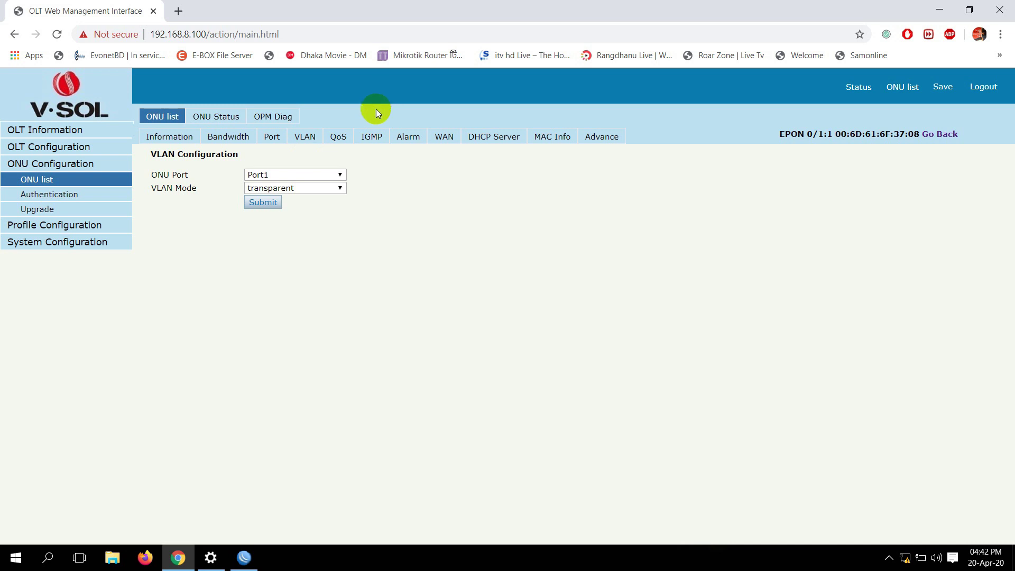
Set the ONU's Port1 VLAN mode to tag
click(280, 176)
click(283, 175)
click(283, 174)
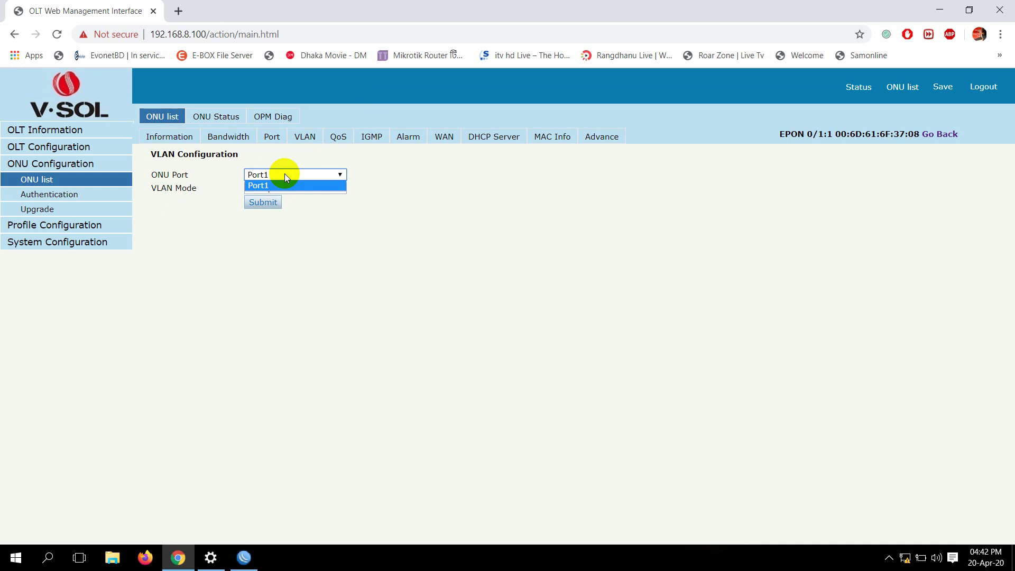
click(379, 222)
click(317, 191)
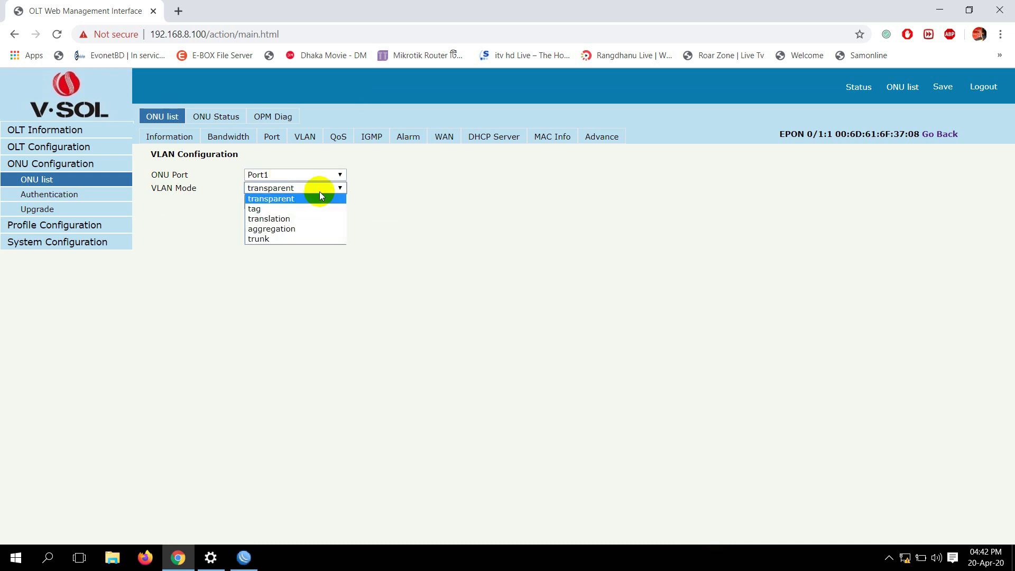
click(258, 209)
Give Port1 PVID 100 with priority 0, apply it, and save the OLT configuration
click(257, 202)
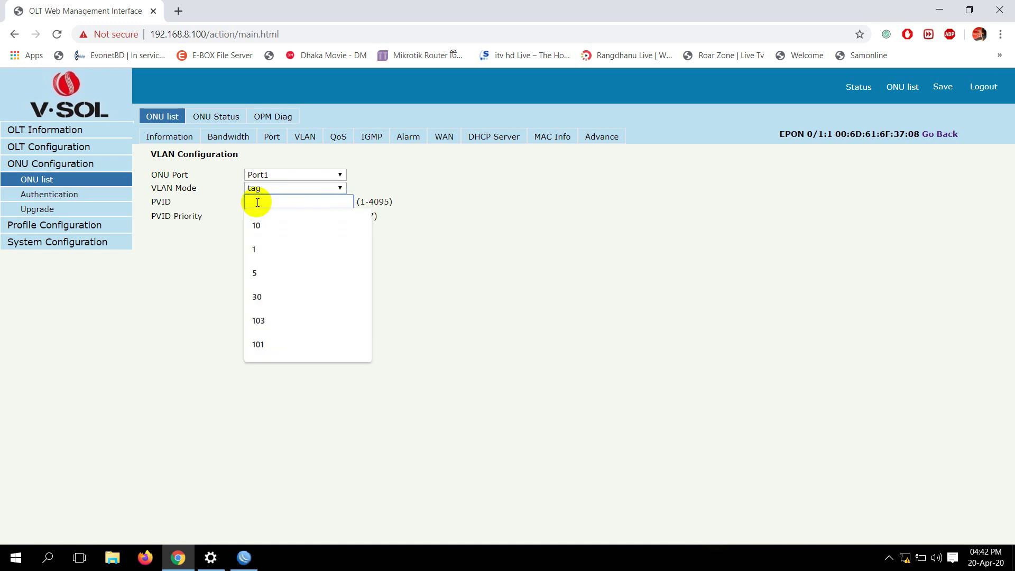
text(100)
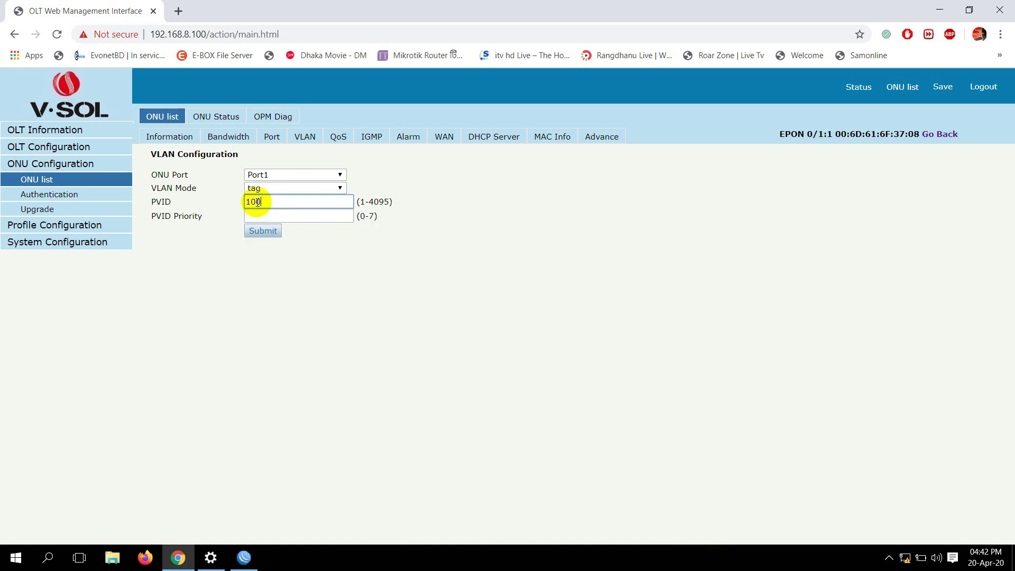
click(291, 212)
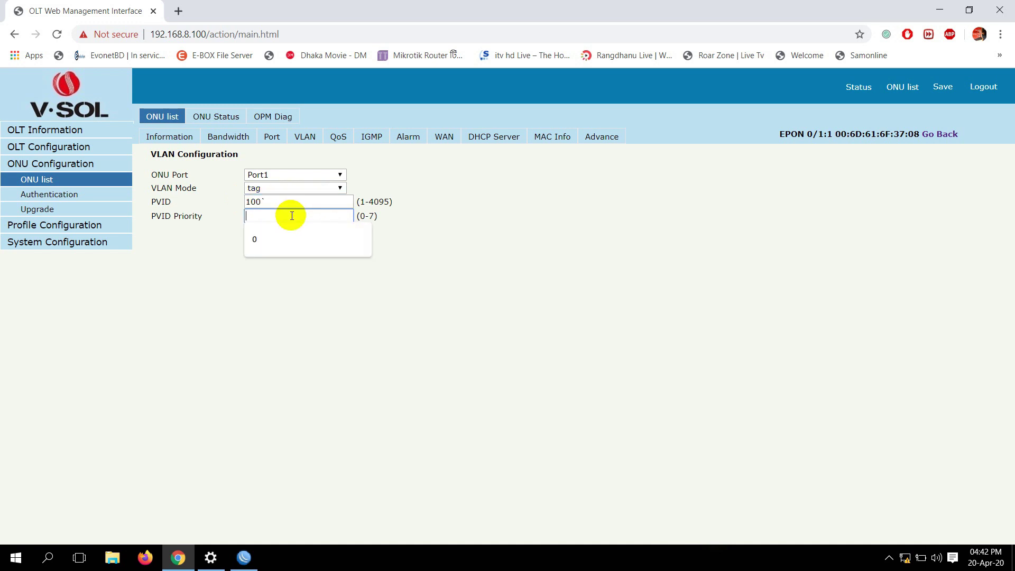
click(289, 201)
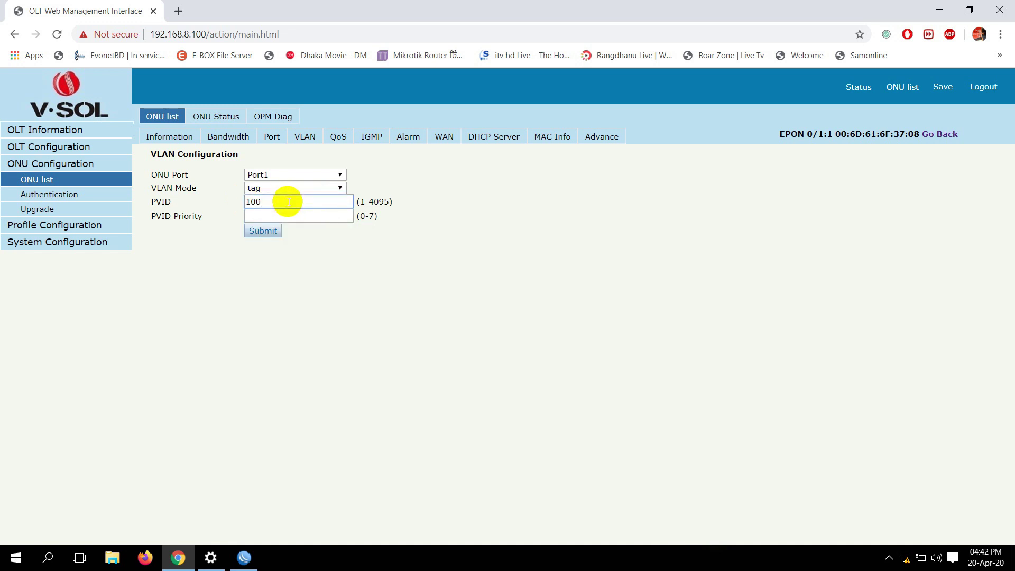
click(288, 217)
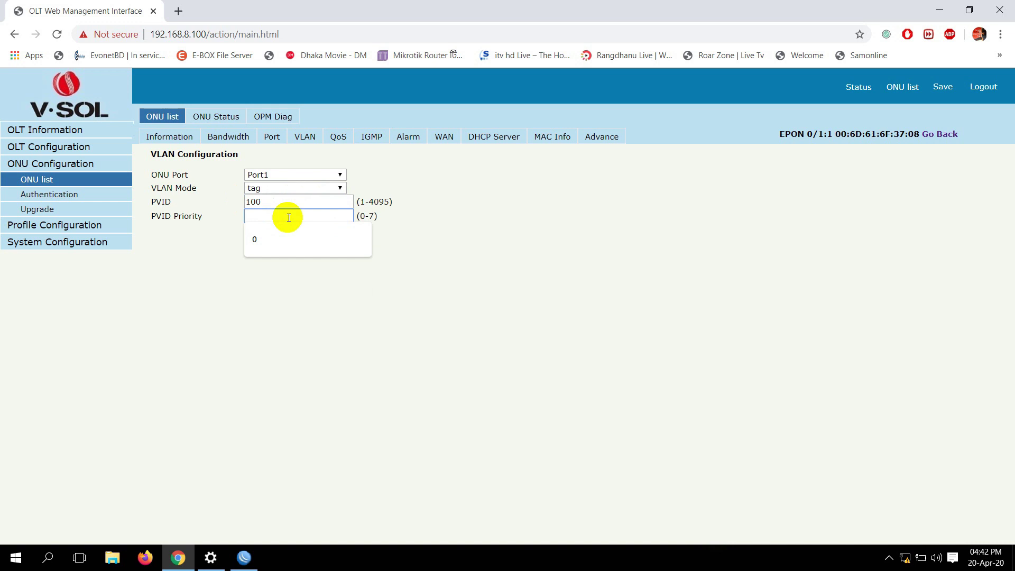
text(0)
click(261, 231)
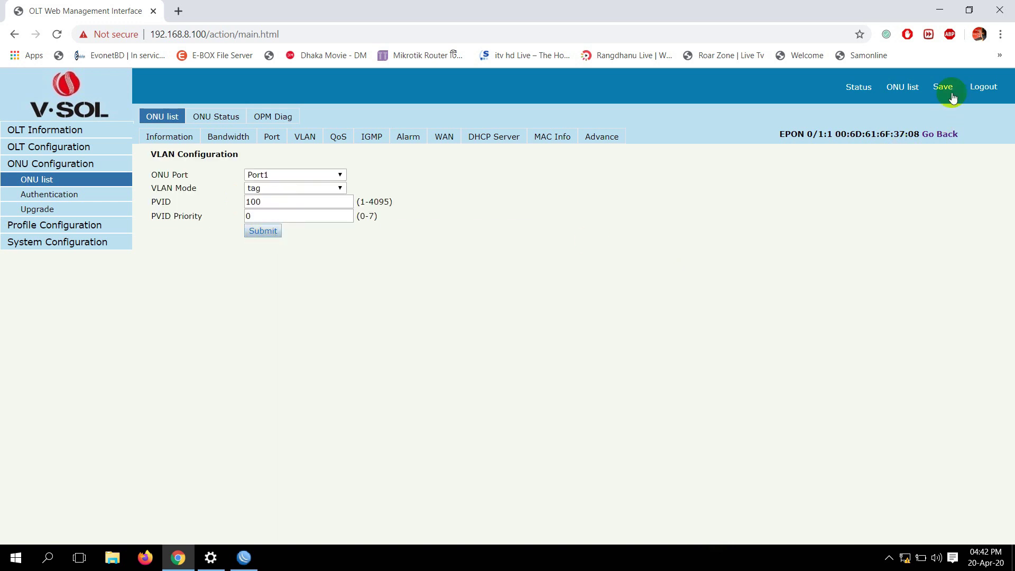
click(945, 89)
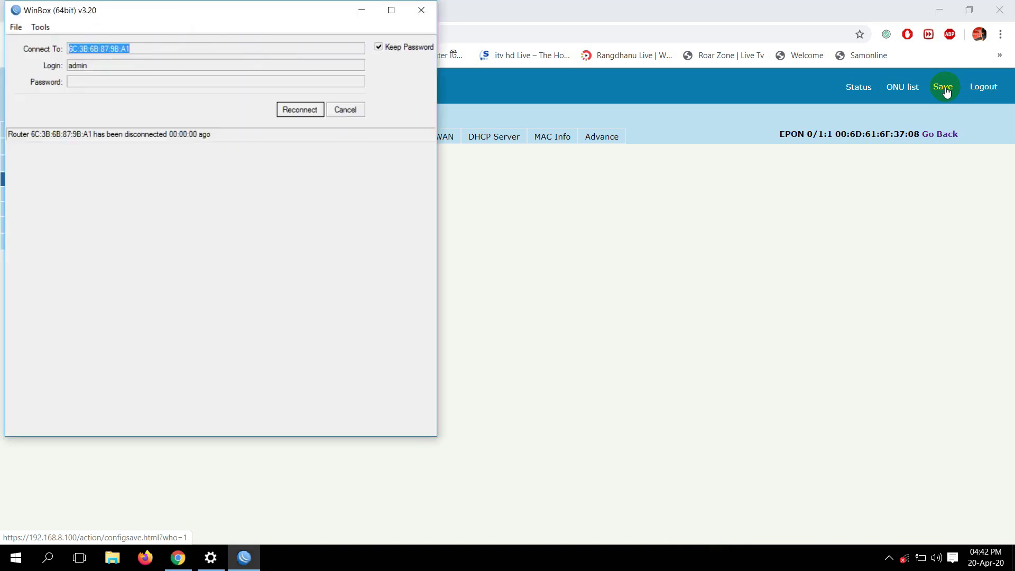
Open the Broadband Connection dial-up settings and review its advanced options
click(910, 562)
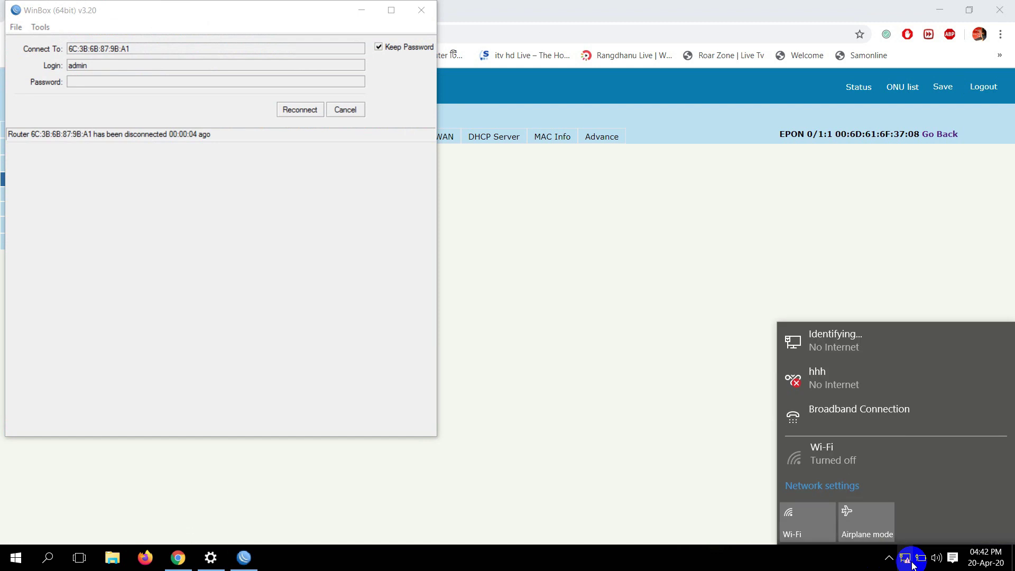
click(865, 422)
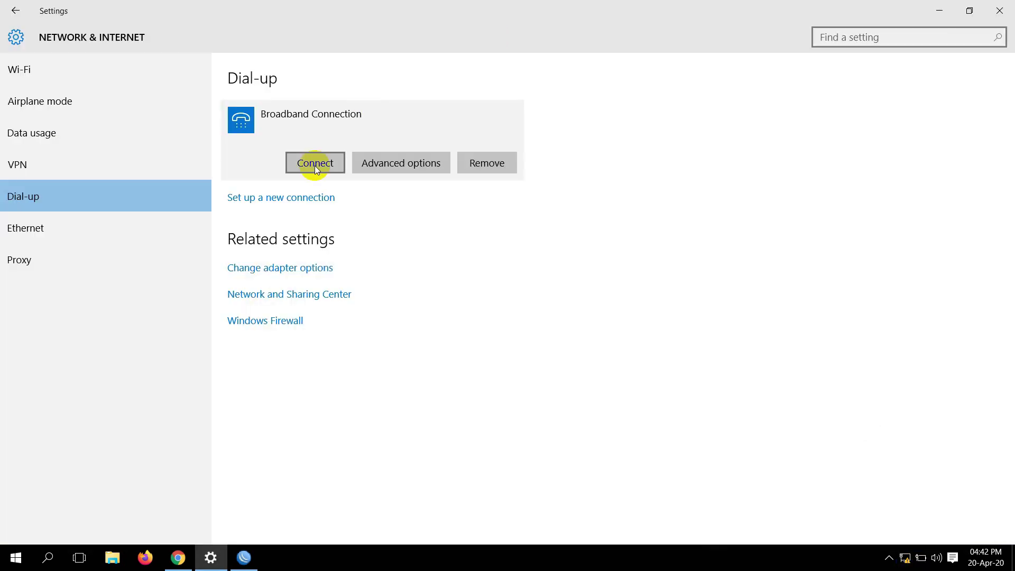
click(407, 162)
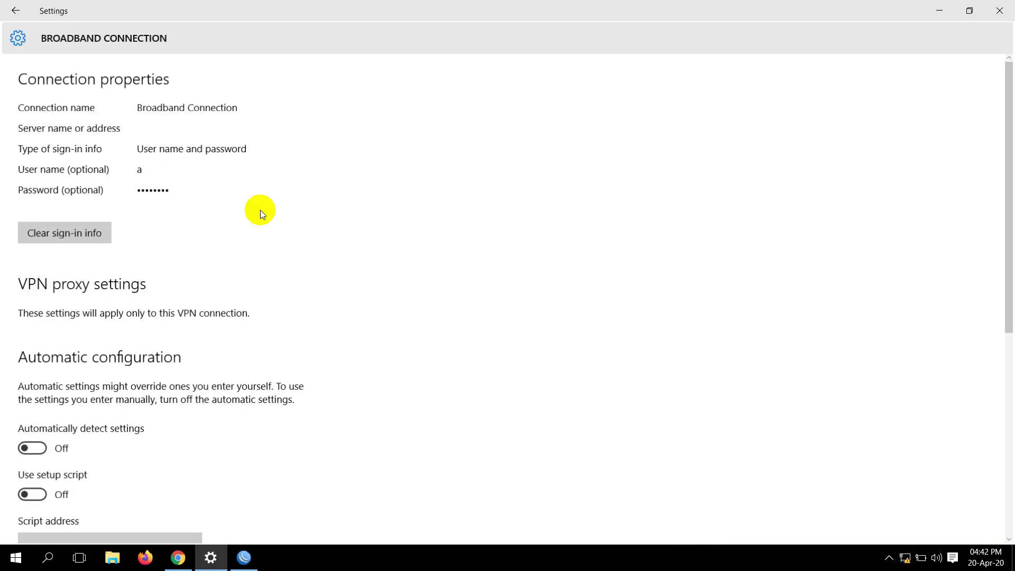
click(74, 232)
Dial Broadband Connection, entering the PPPoE user name and password
click(15, 9)
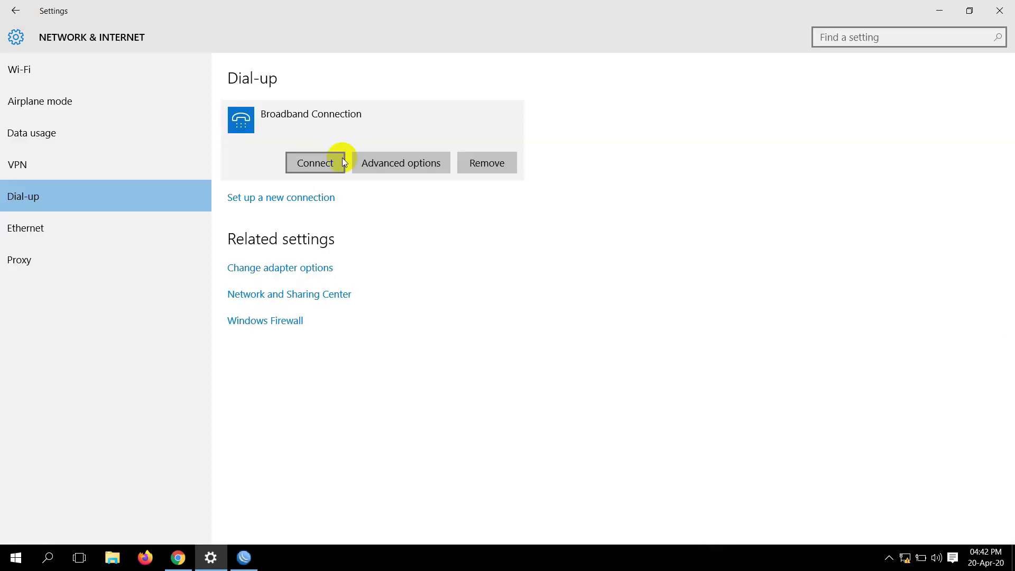
click(334, 161)
text(a)
key(Tab)
text(a)
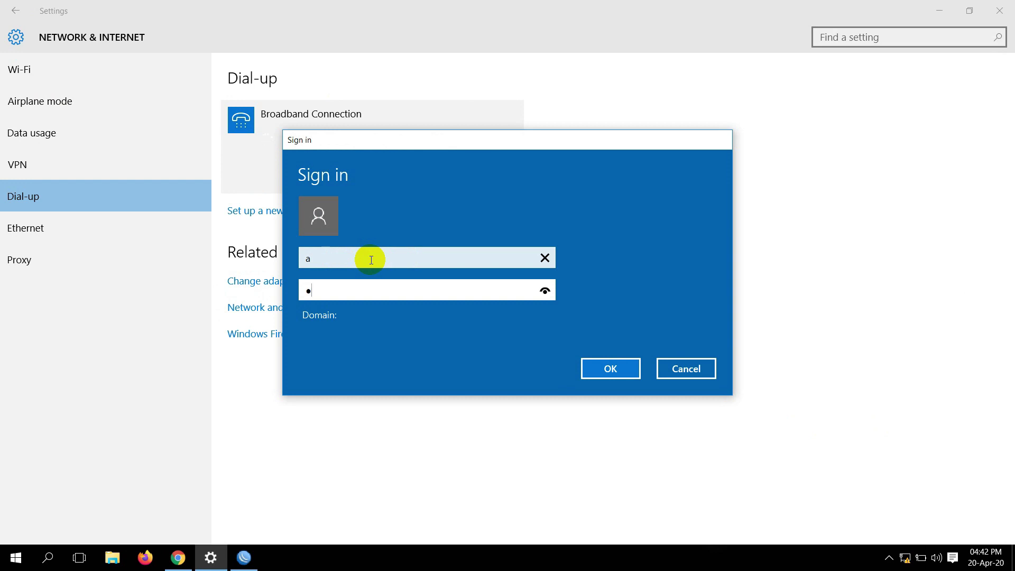
click(612, 367)
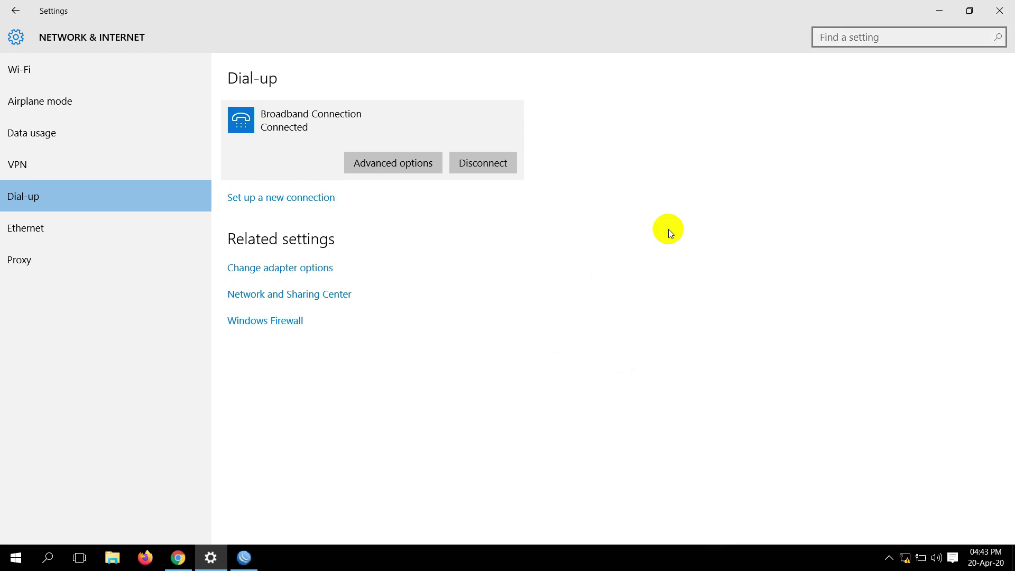
click(244, 563)
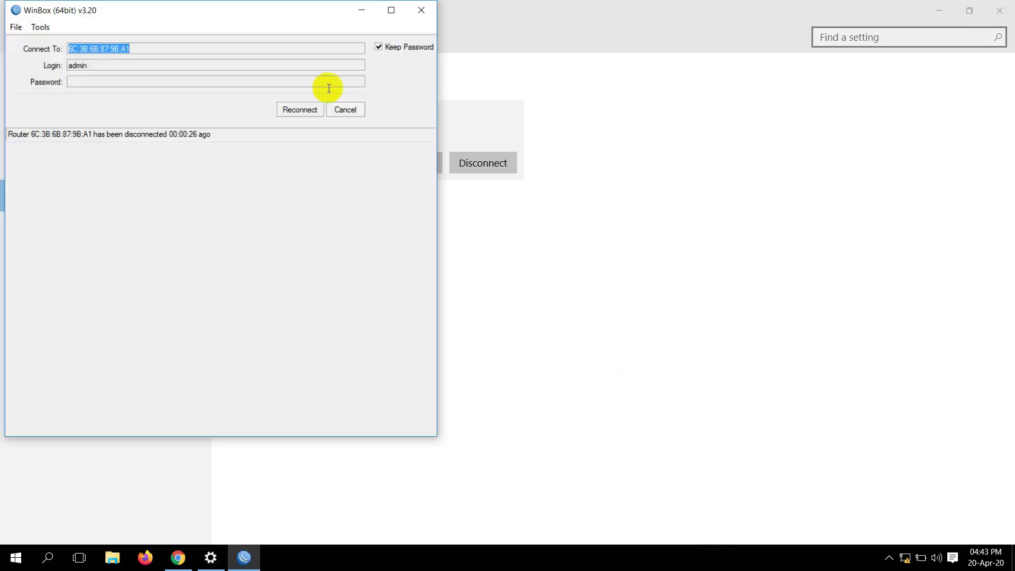
Reconnect WinBox and close the PPP, Interface List and Address List windows
click(295, 112)
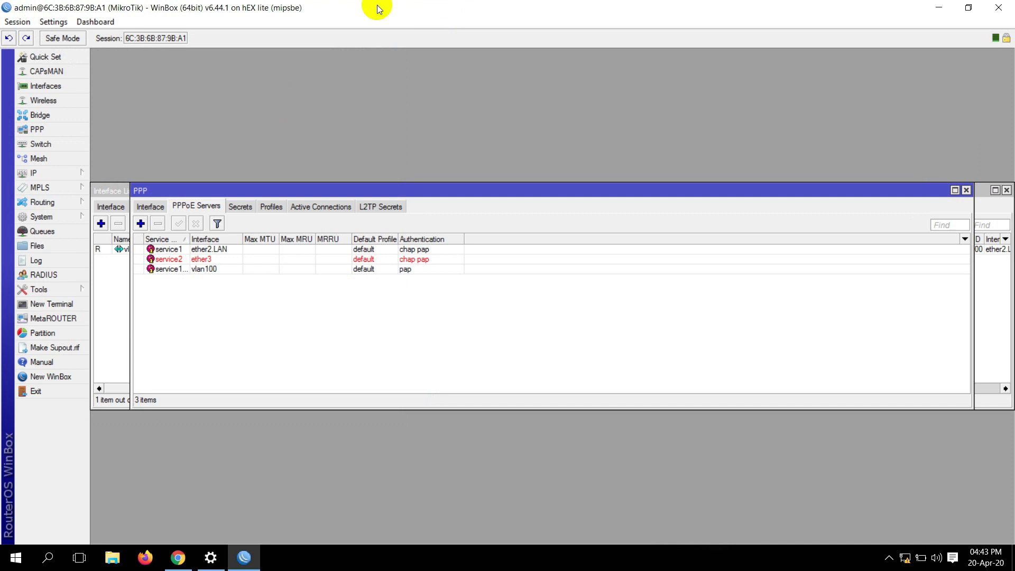
click(967, 190)
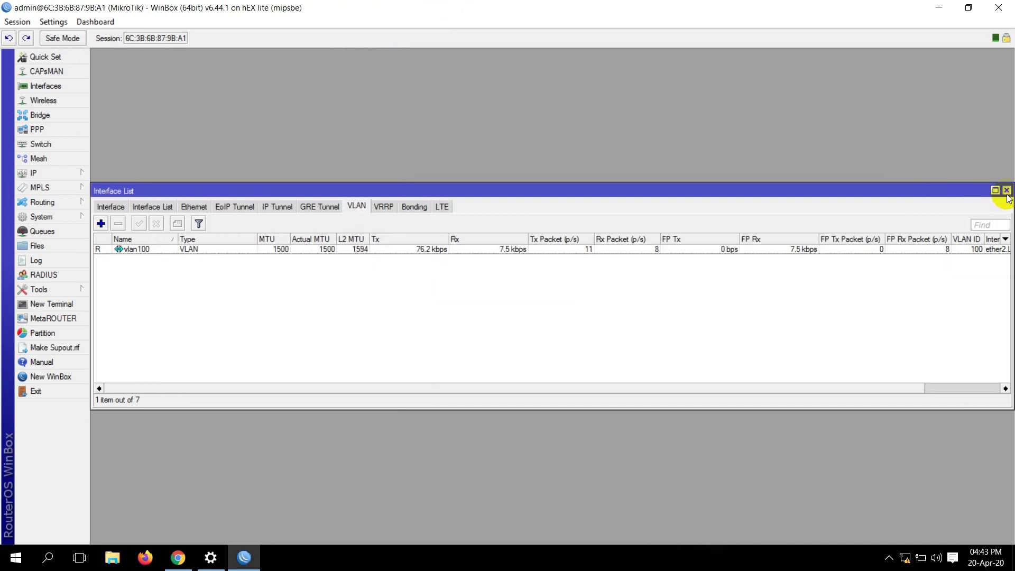
click(1007, 190)
click(653, 199)
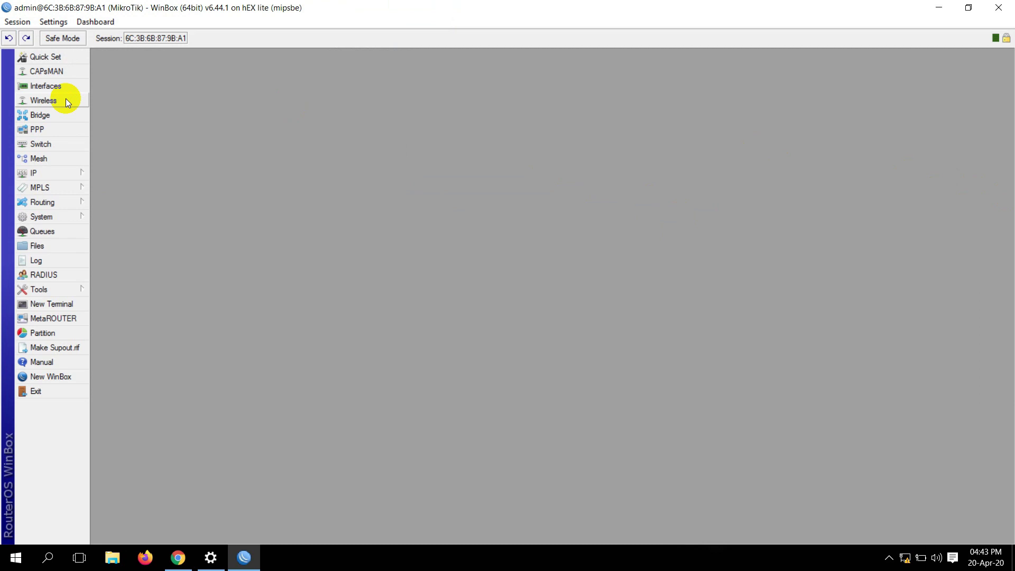
List all interfaces and select vlan100 and its PPPoE Server Binding
click(52, 90)
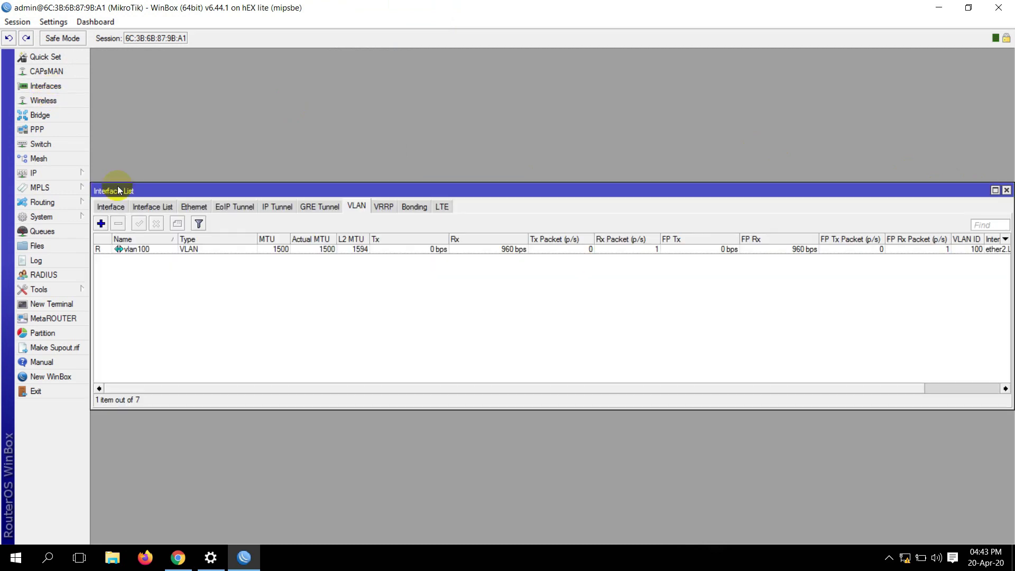
drag(115, 189, 143, 189)
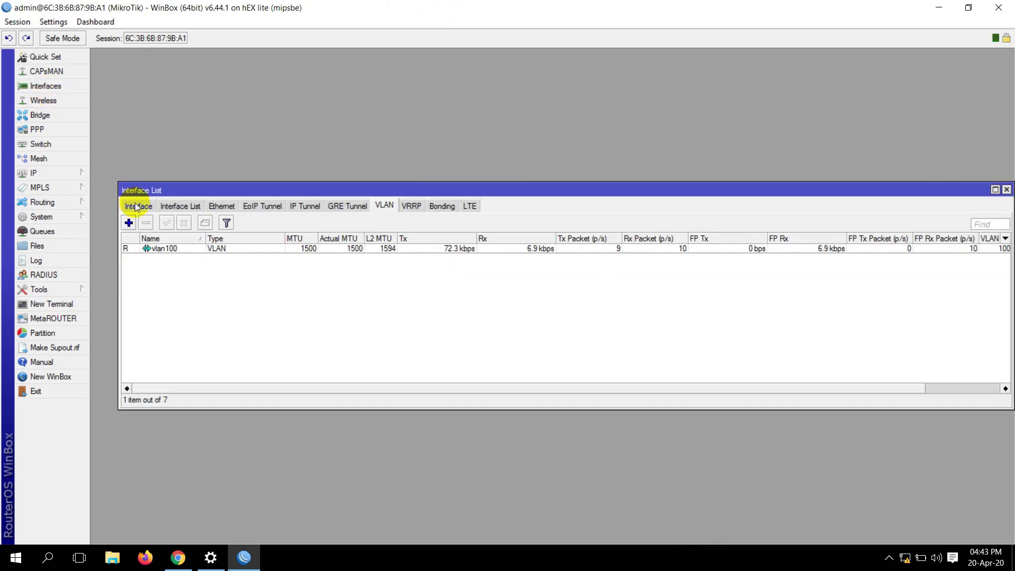
click(135, 206)
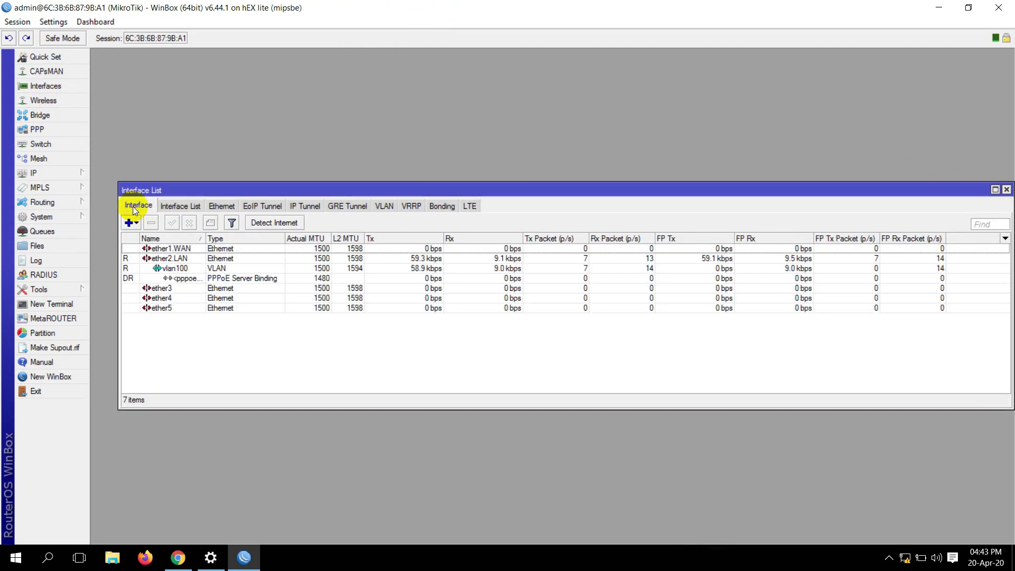
click(170, 270)
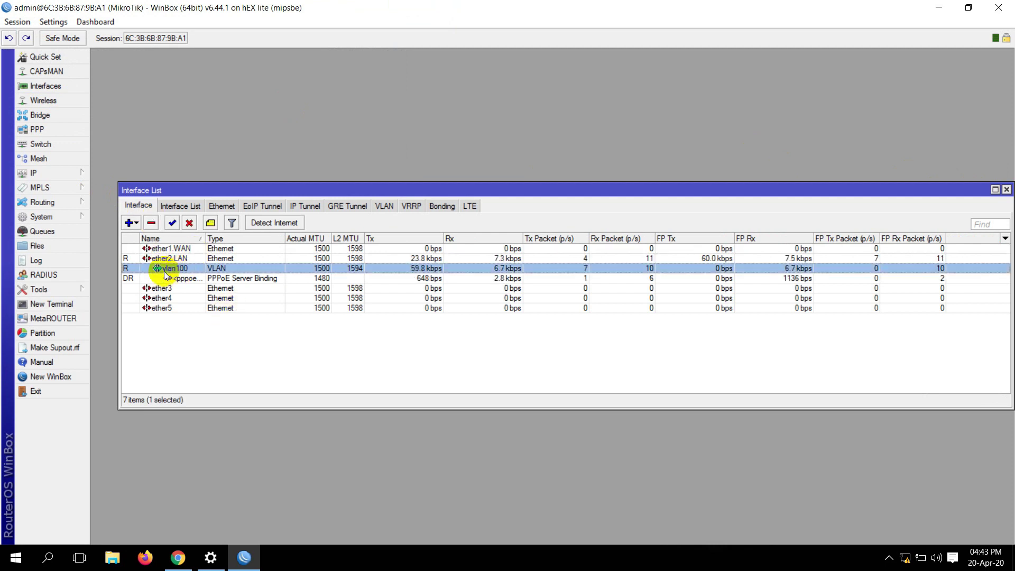
click(195, 279)
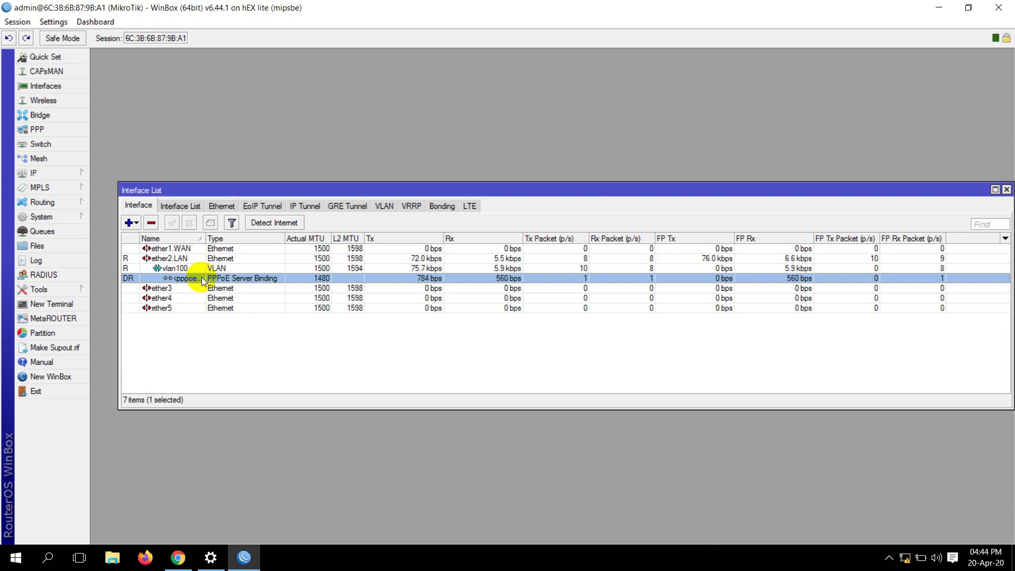
click(170, 551)
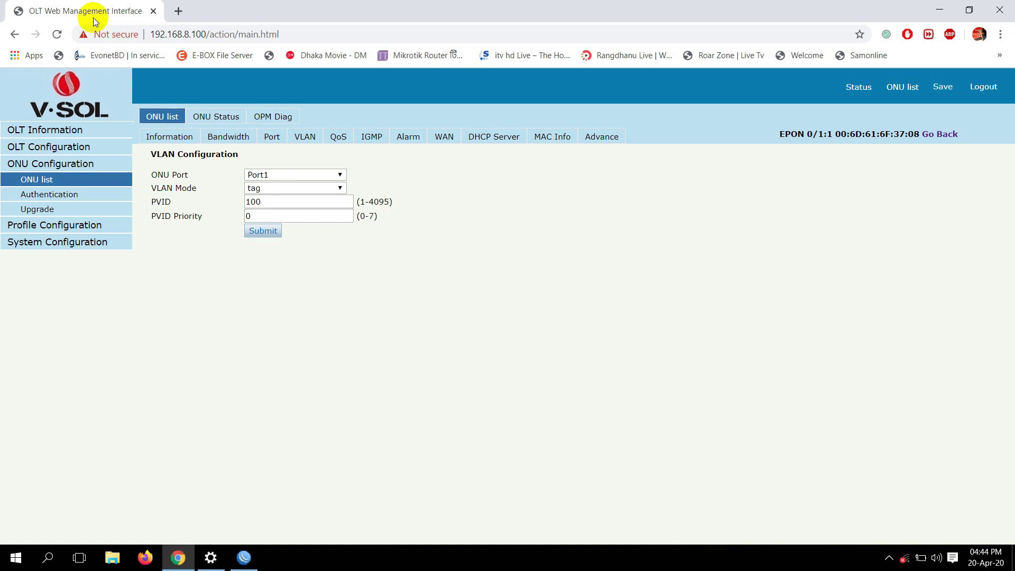
Reload the OLT page and log back in with the username, password and verification code
click(56, 34)
click(553, 136)
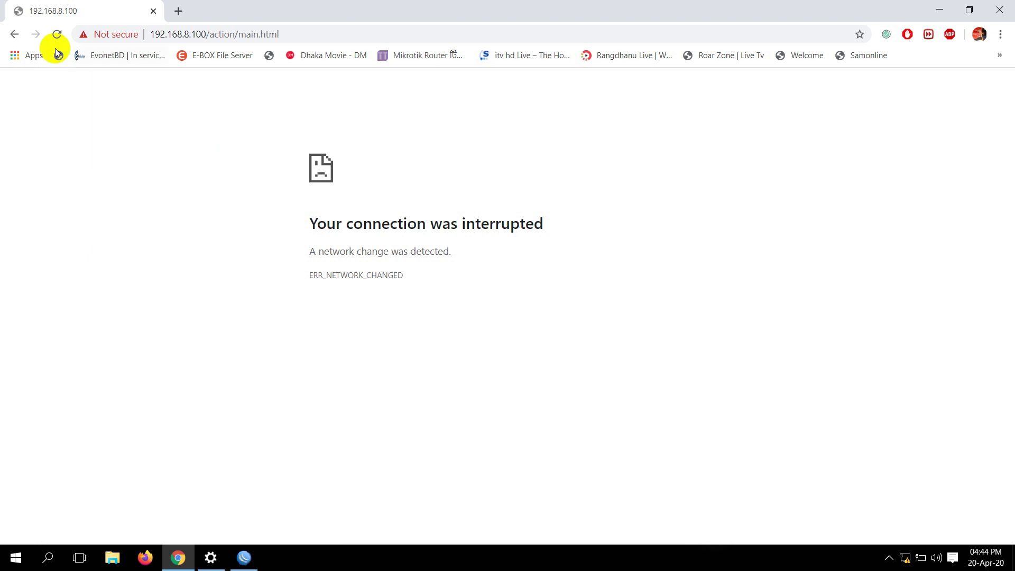
click(57, 34)
click(555, 137)
click(17, 104)
click(509, 212)
text(admin)
key(Tab)
text(admin)
key(Tab)
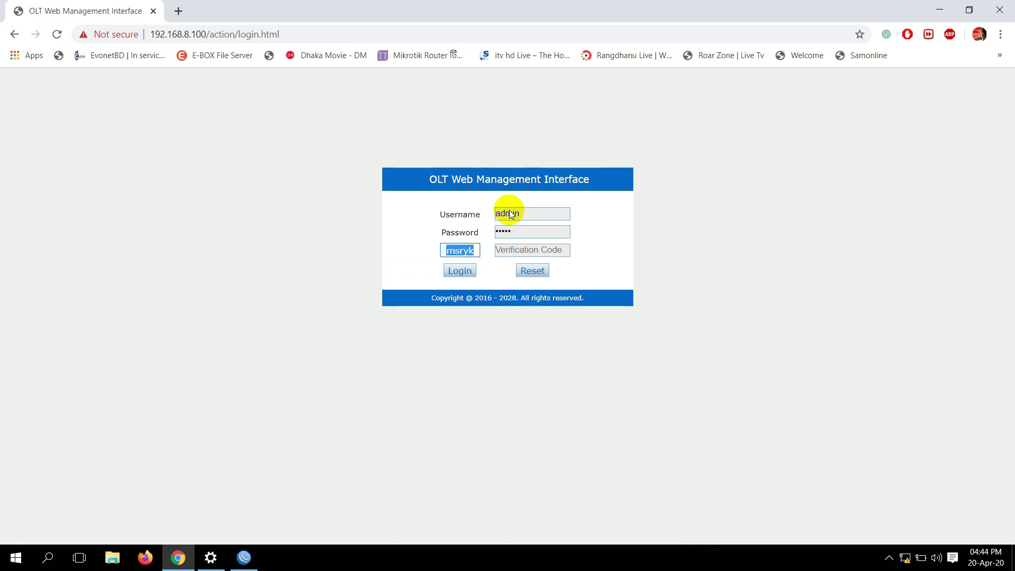
drag(455, 252, 505, 252)
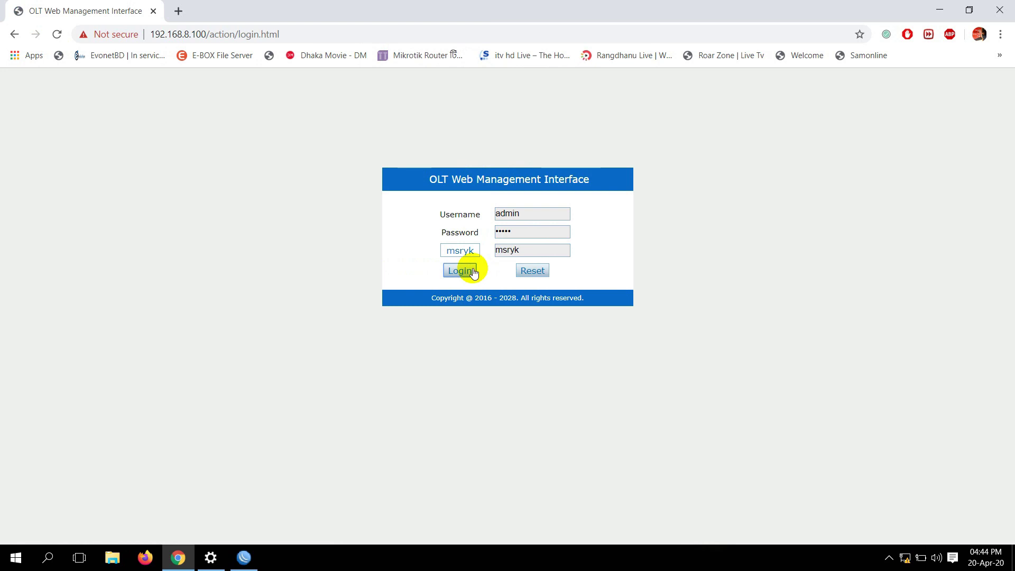
click(473, 272)
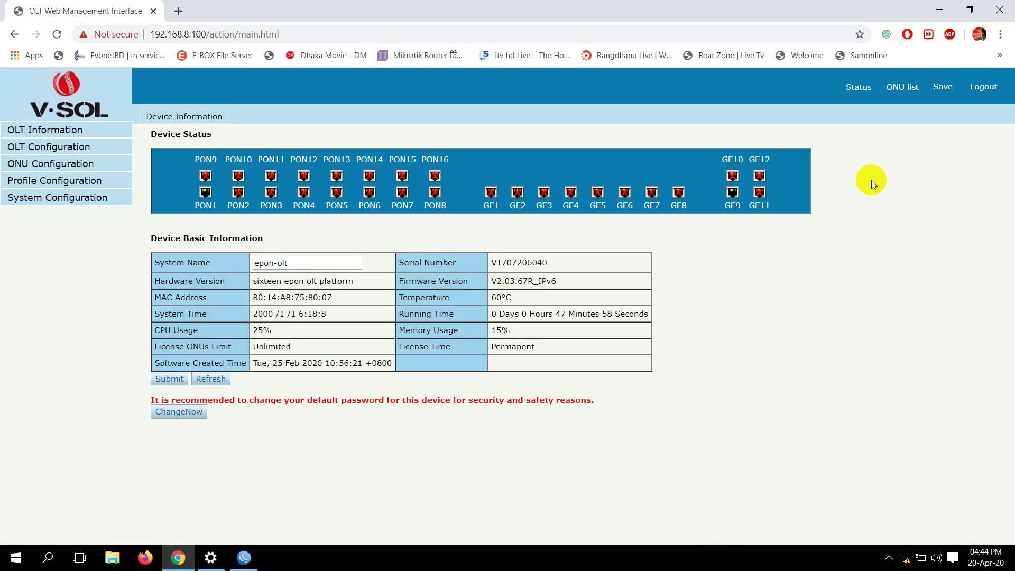
Set ONU EPON 0/1:1 Port1 to transparent VLAN mode, then view the OLT VLAN table
click(902, 88)
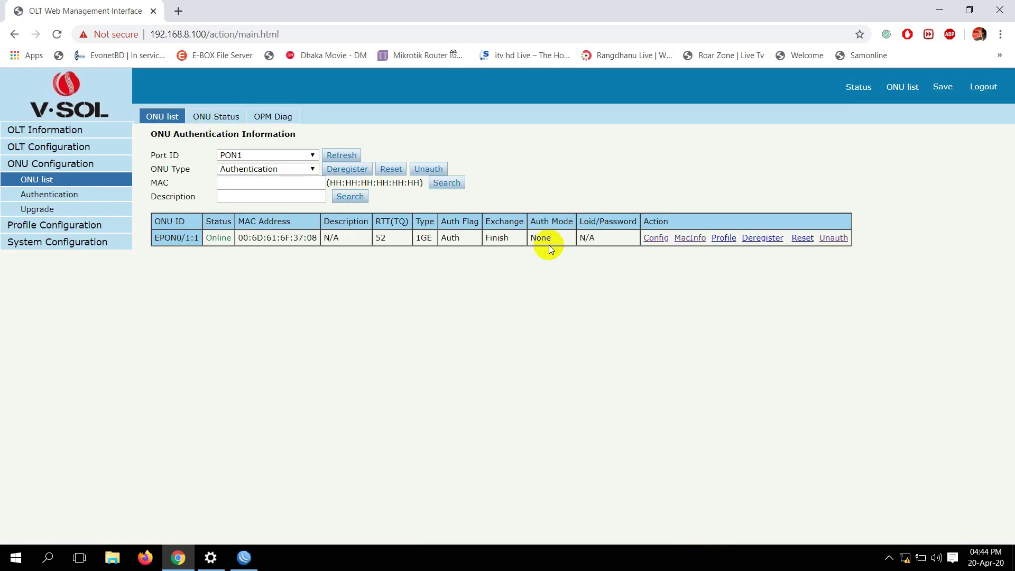
click(656, 238)
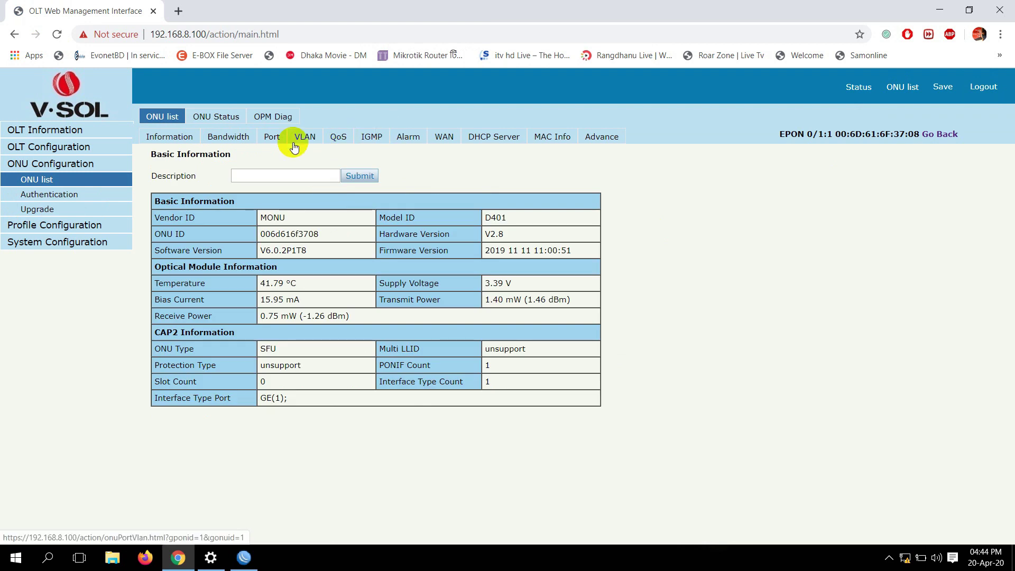
click(295, 138)
click(290, 189)
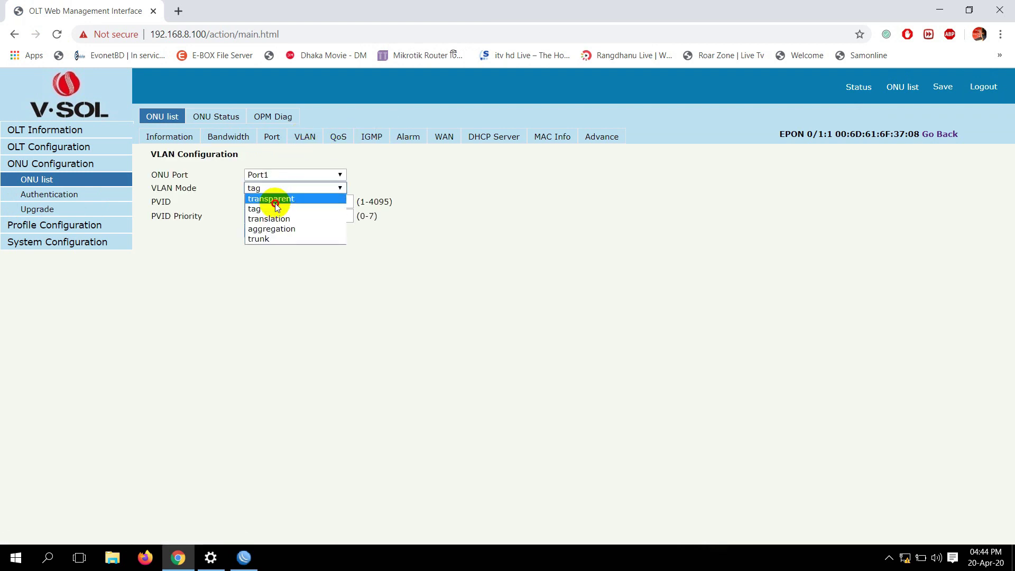
click(275, 201)
click(264, 205)
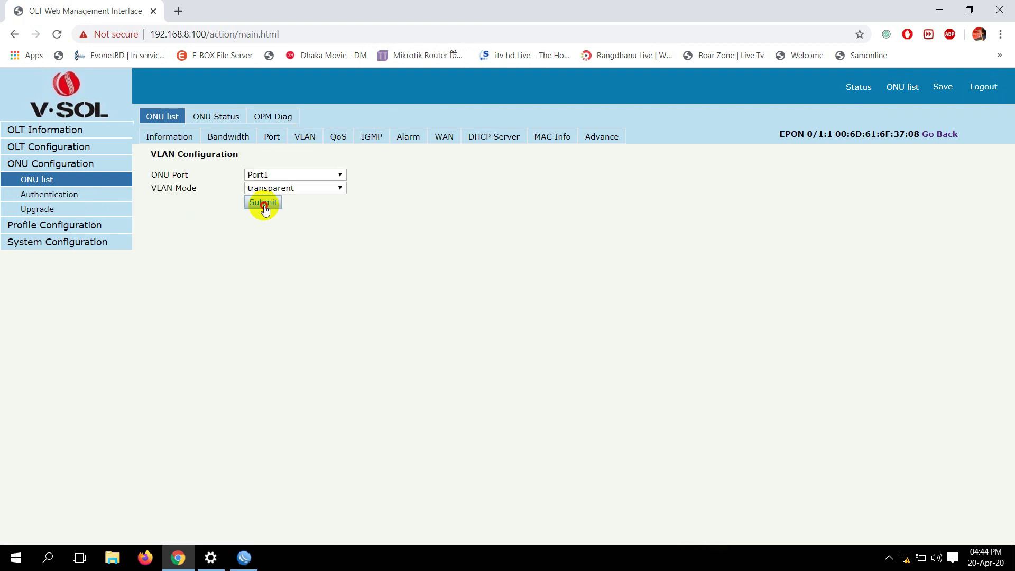
click(80, 151)
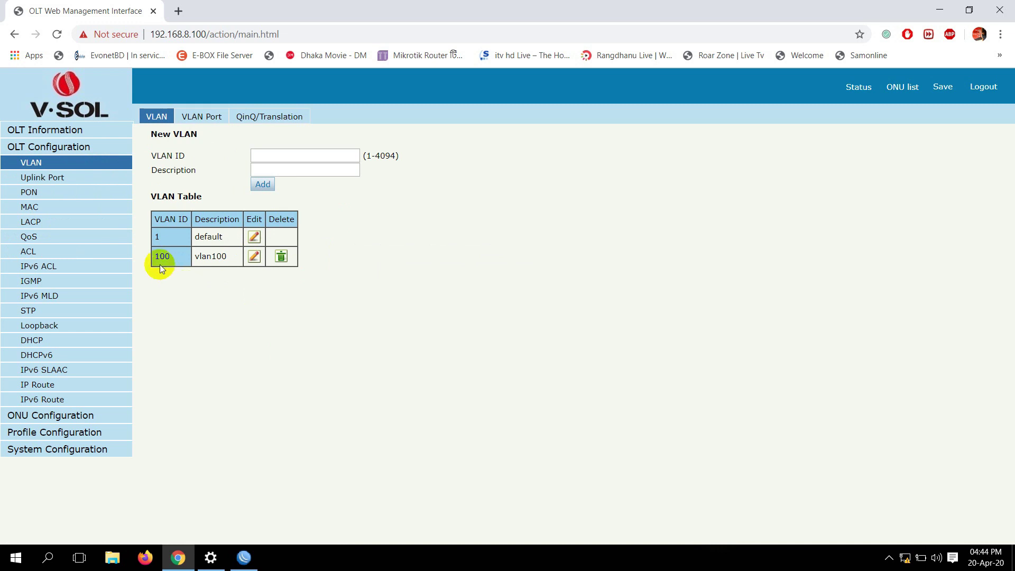
drag(159, 256, 220, 290)
click(220, 291)
click(38, 194)
click(41, 165)
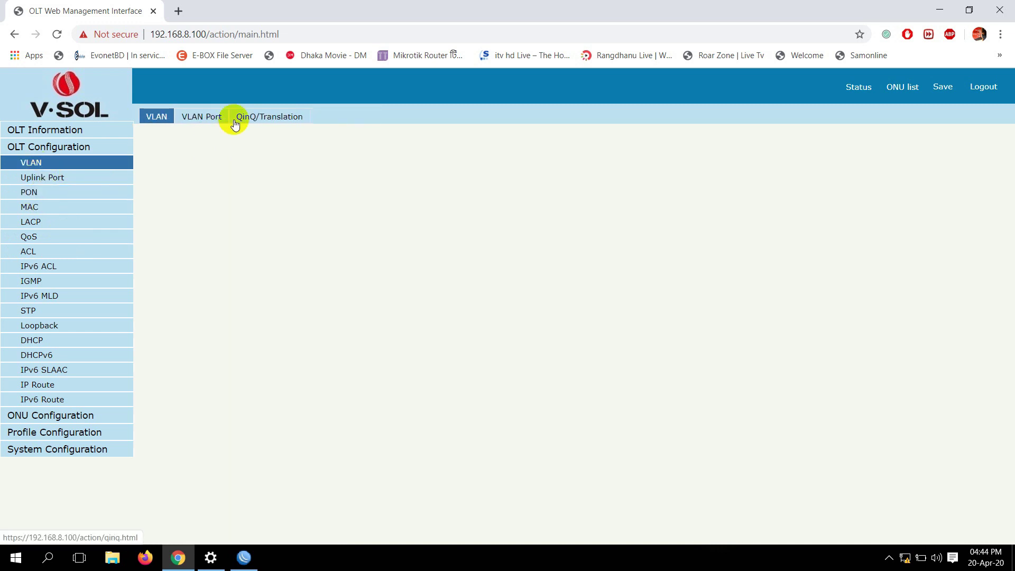
click(213, 121)
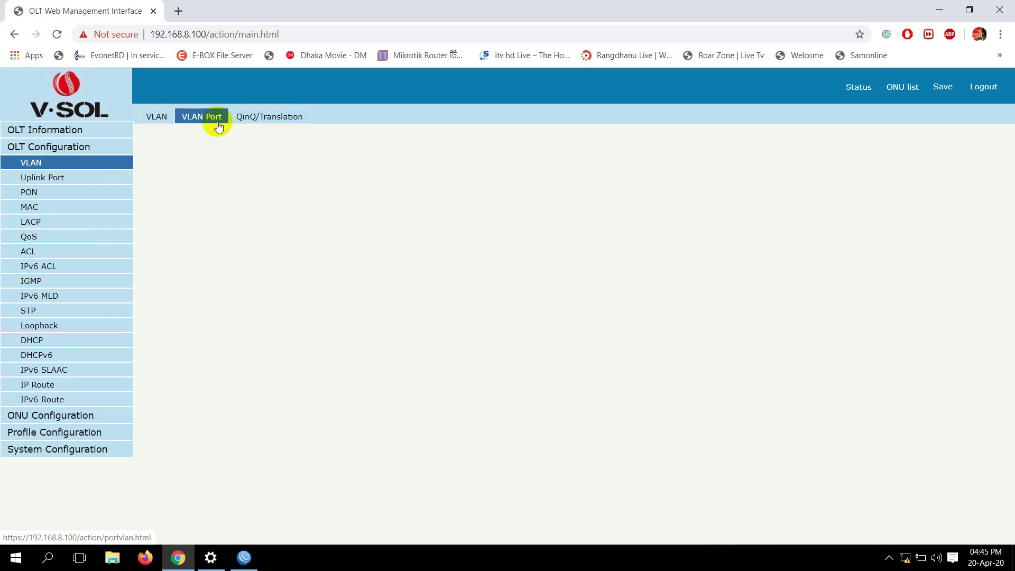
scroll(254, 396, down, 3)
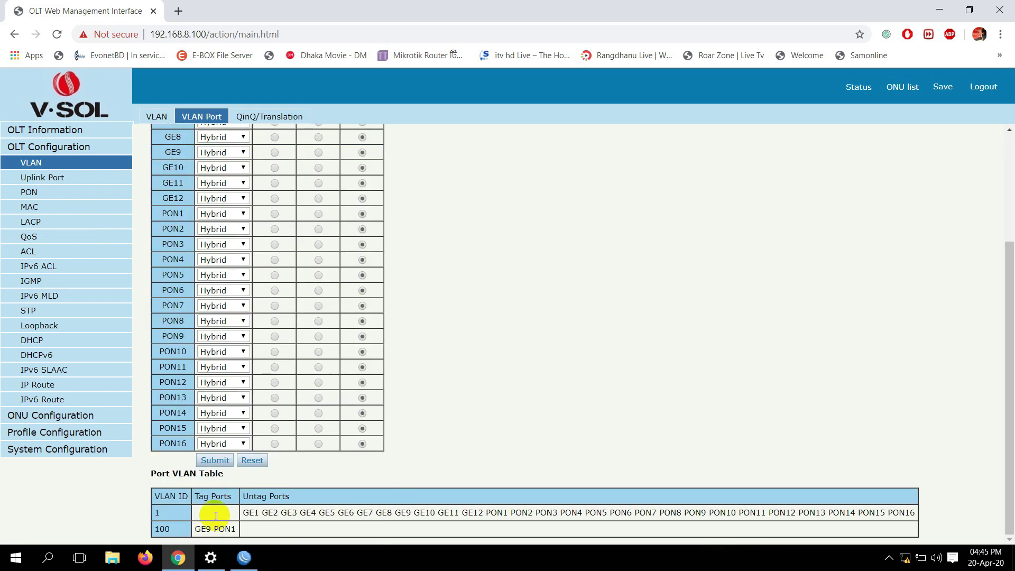
drag(214, 529, 234, 530)
click(259, 528)
scroll(148, 415, up, 3)
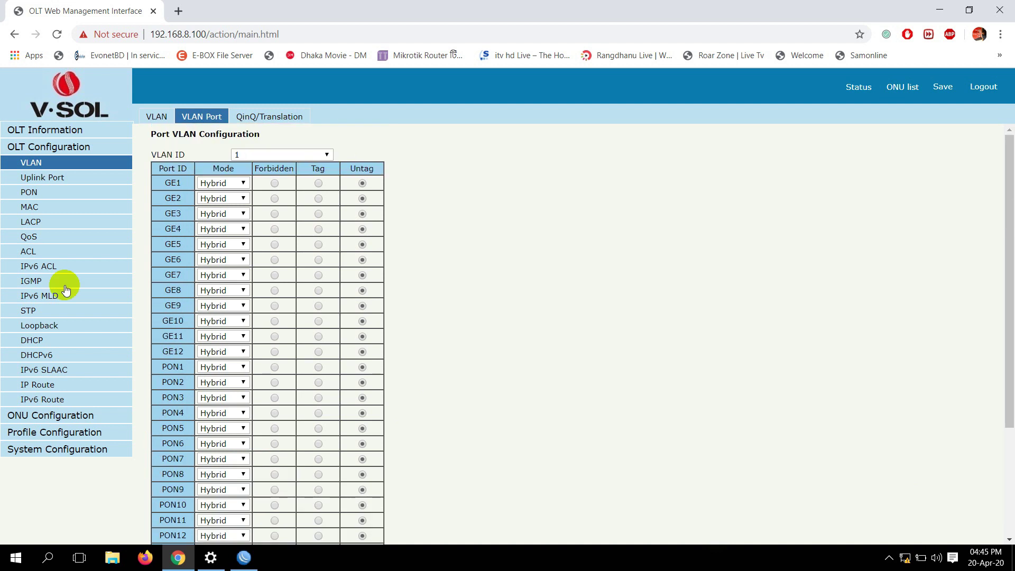
Change PON1's PVID to 100 in the PON configuration table and save the OLT configuration
click(31, 196)
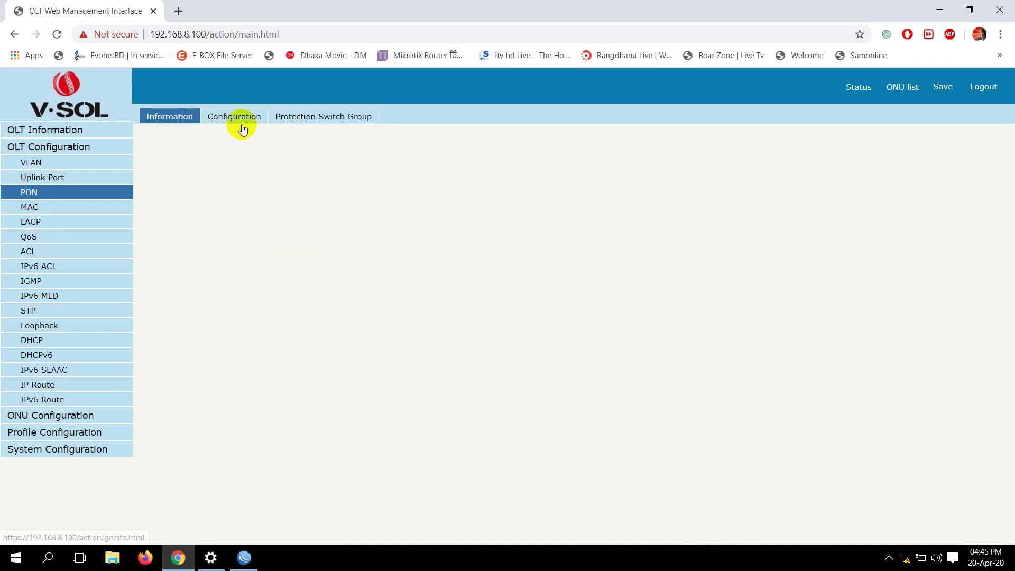
click(236, 121)
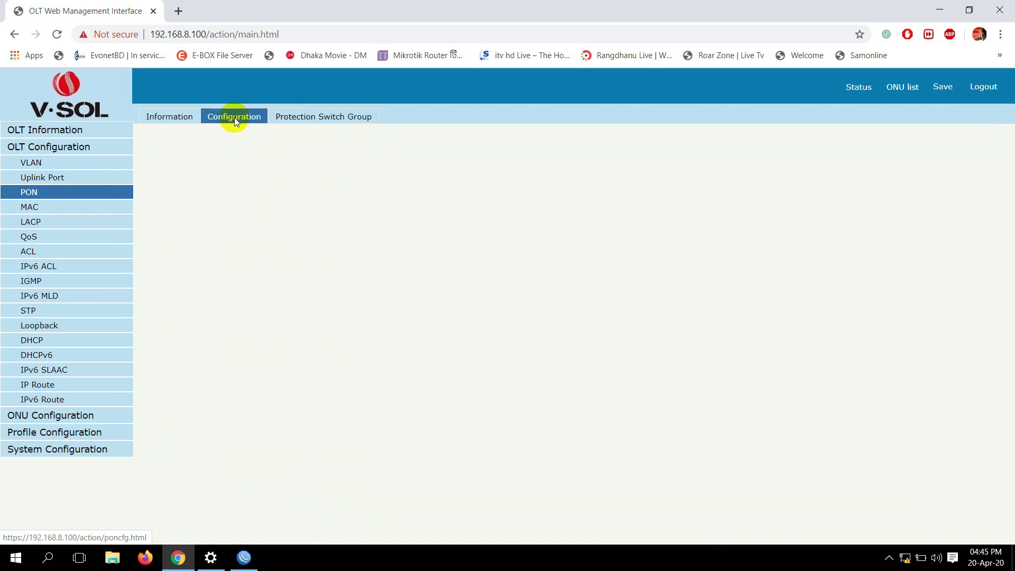
click(427, 192)
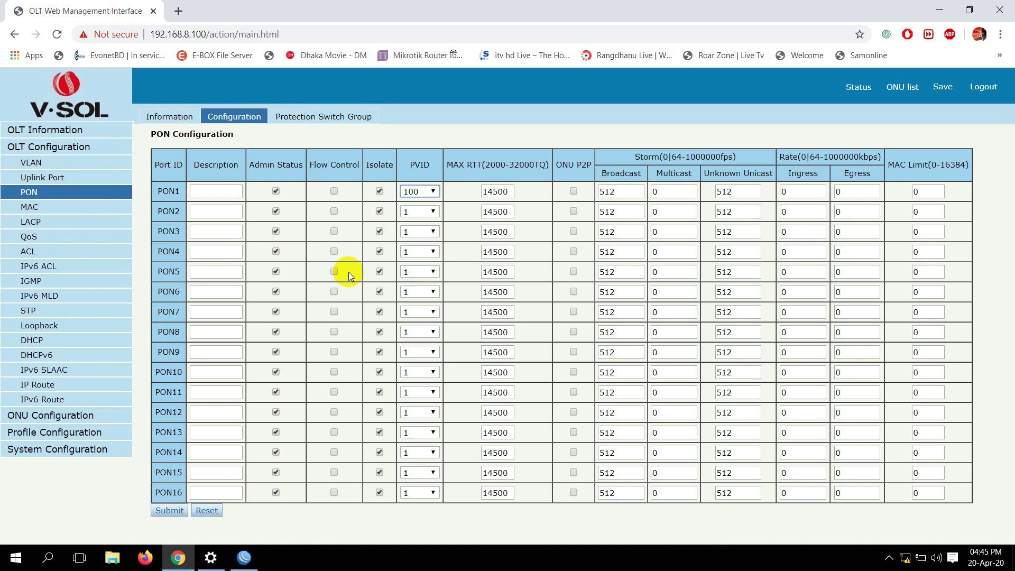
click(170, 510)
double_click(481, 134)
click(943, 88)
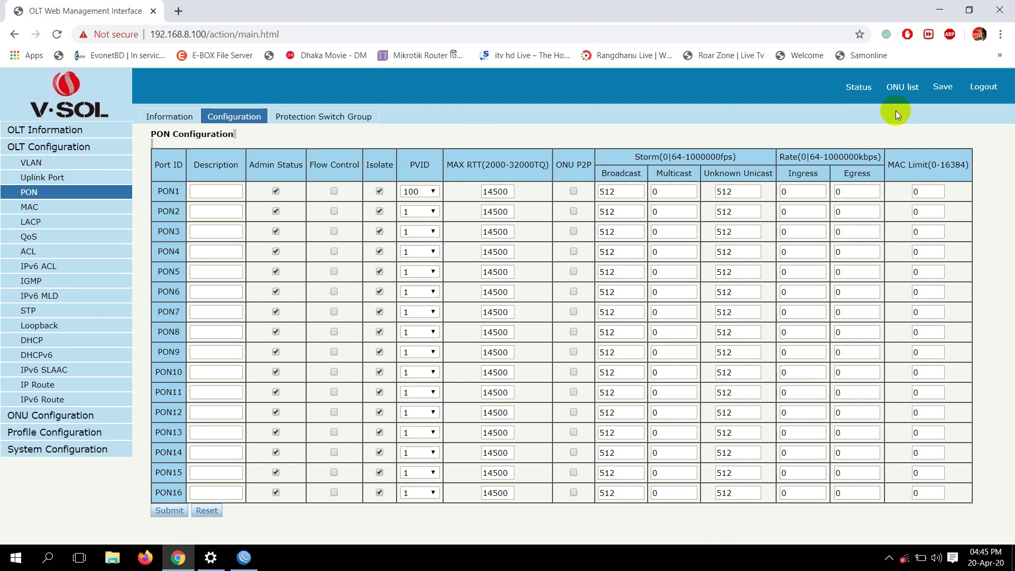
click(887, 561)
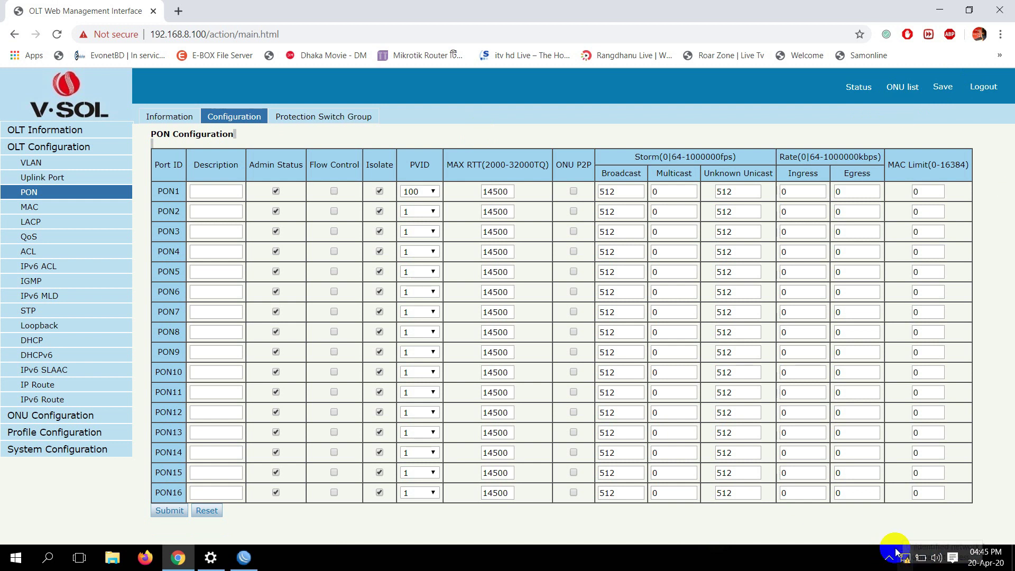
Dial Broadband Connection from its dial-up settings, then reconnect WinBox to the router
click(904, 560)
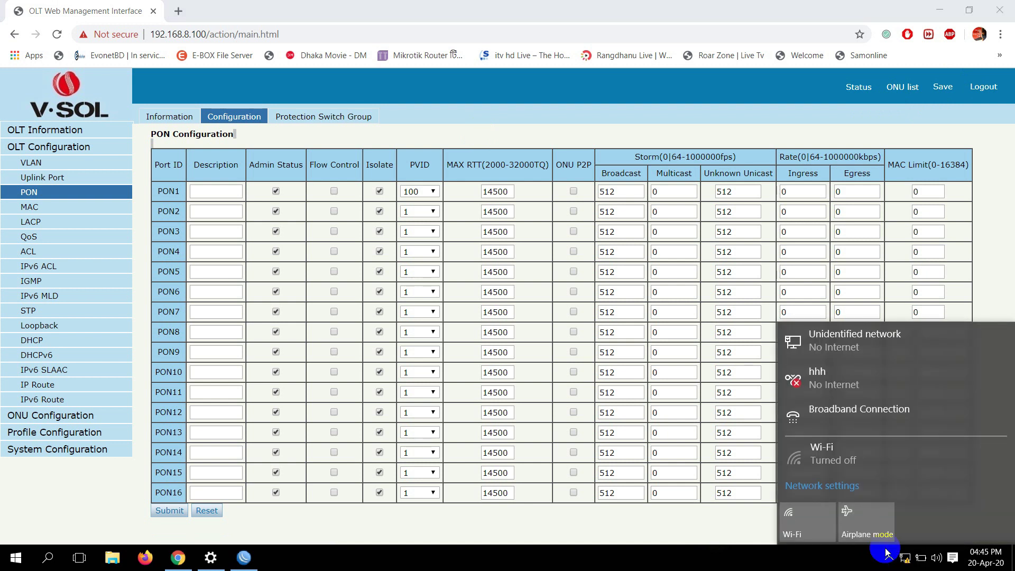
click(847, 415)
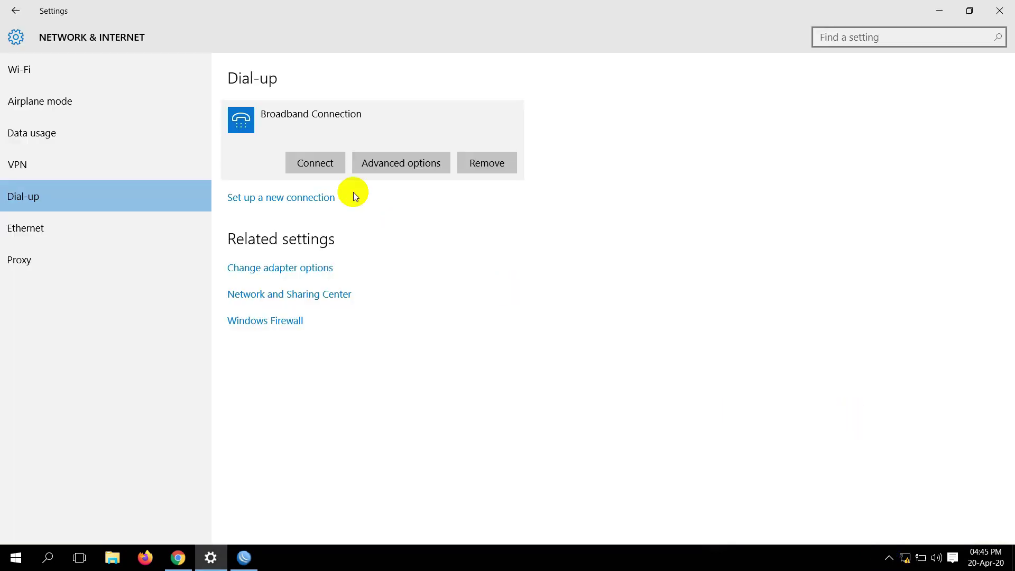
click(326, 167)
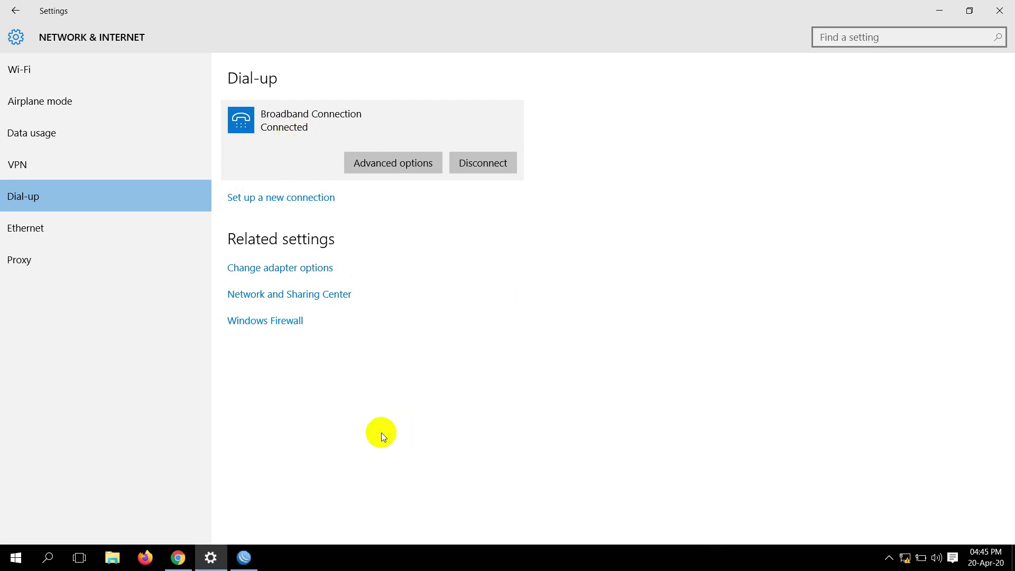
click(245, 556)
click(286, 109)
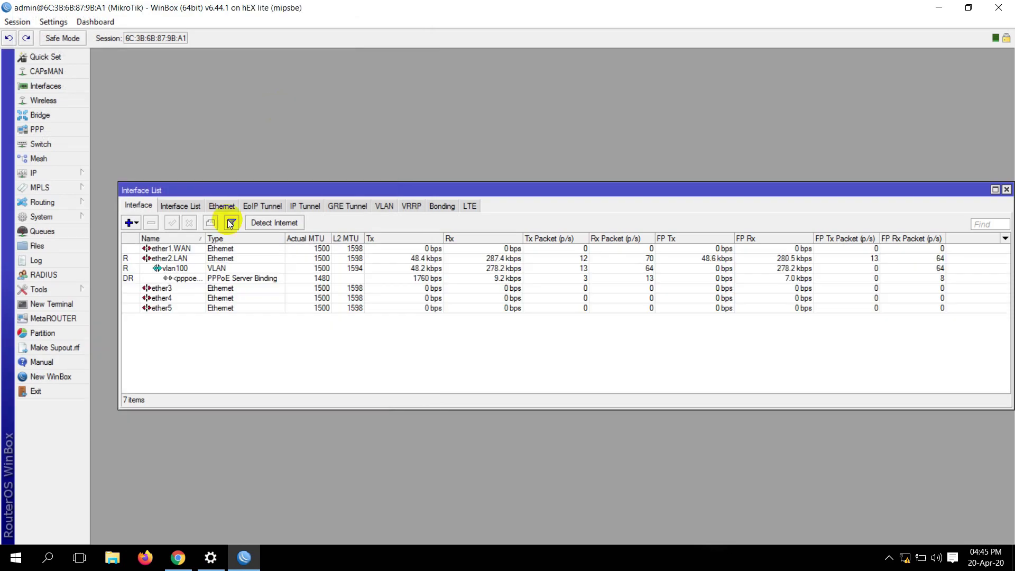
Select the PPPoE Server Binding under vlan100 and confirm Broadband Connection shows Connected
click(171, 279)
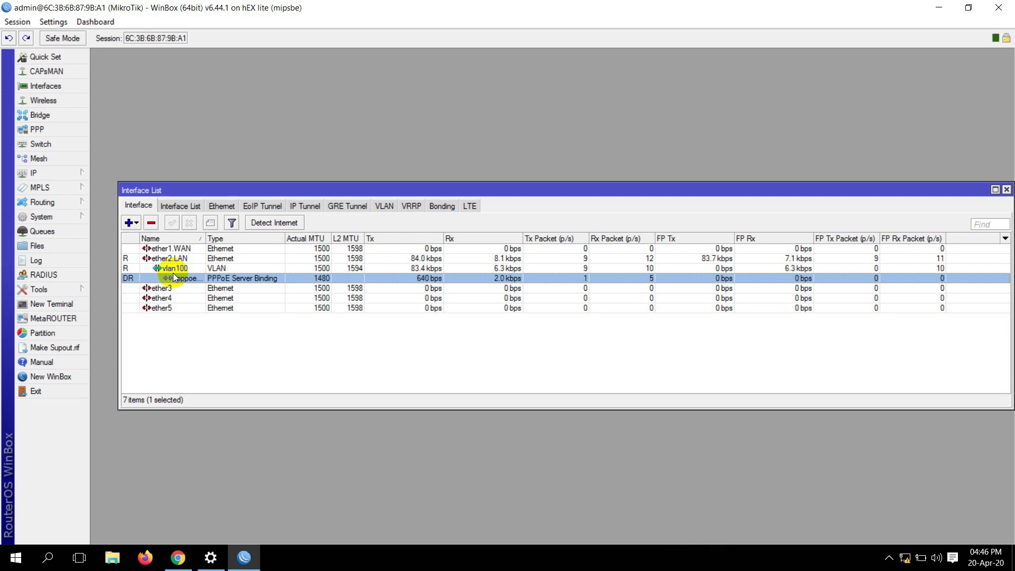
click(906, 558)
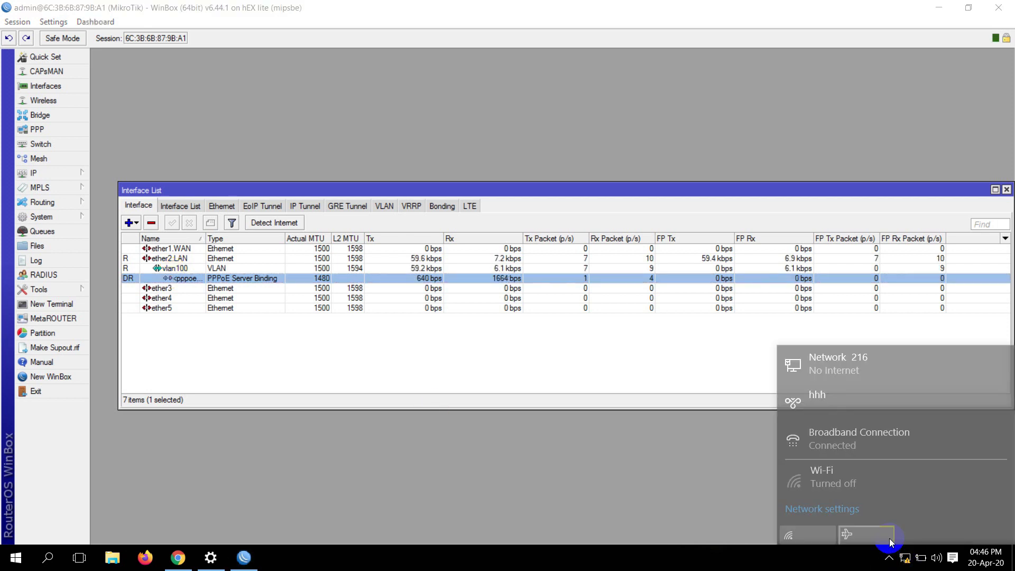
click(889, 558)
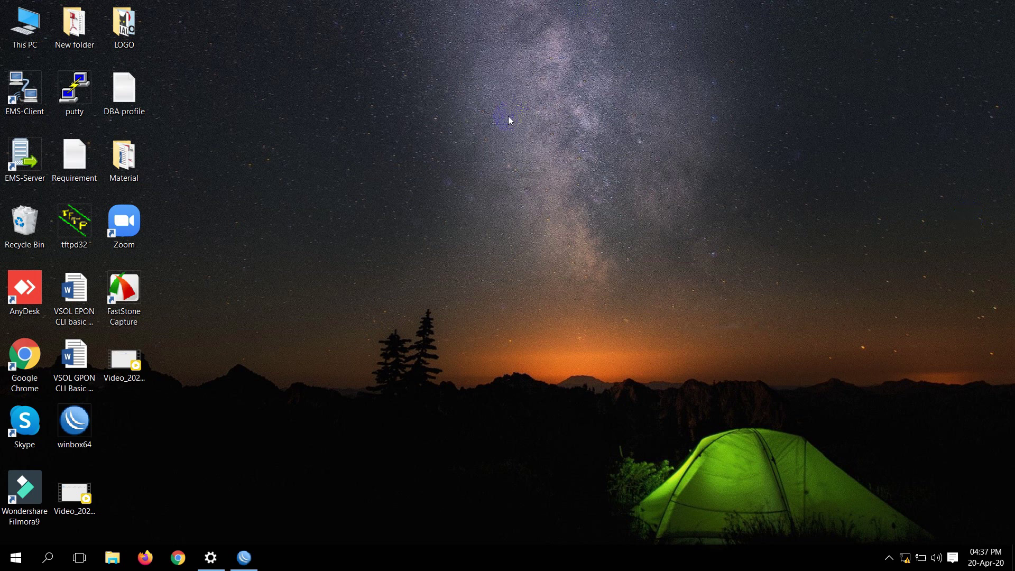
Reconnect WinBox to the router and show the VLAN interface list
click(243, 557)
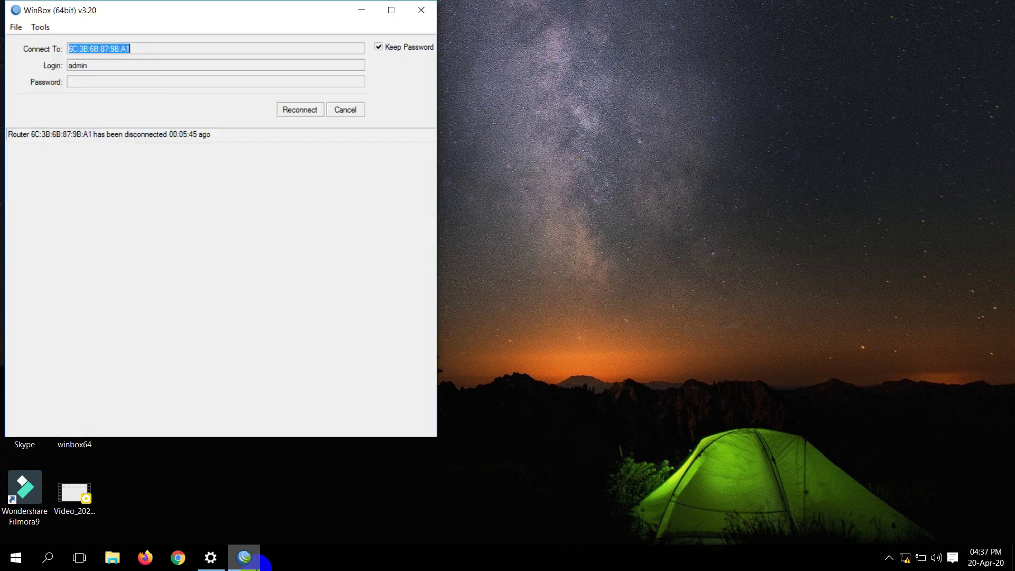
click(301, 109)
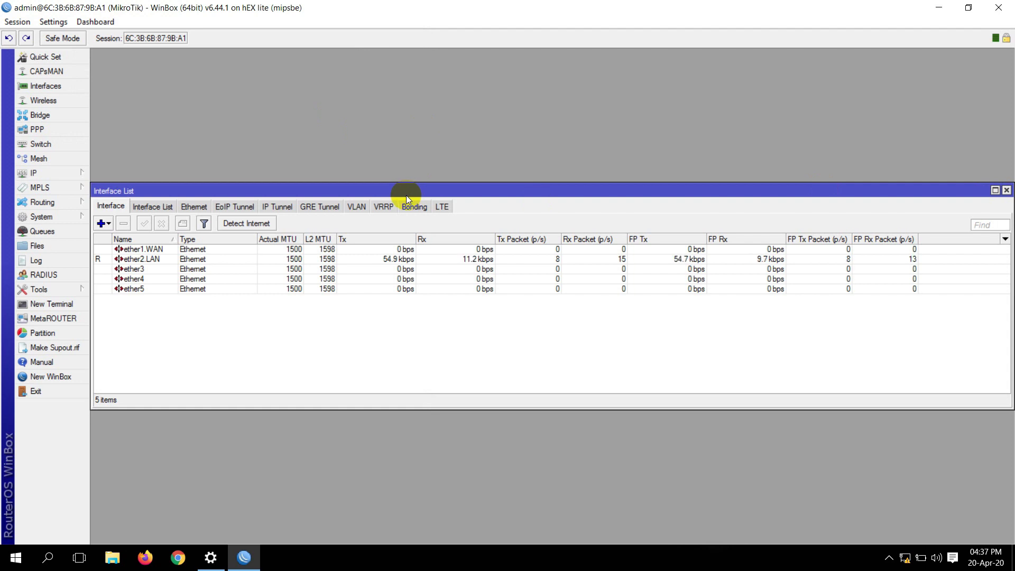
click(356, 205)
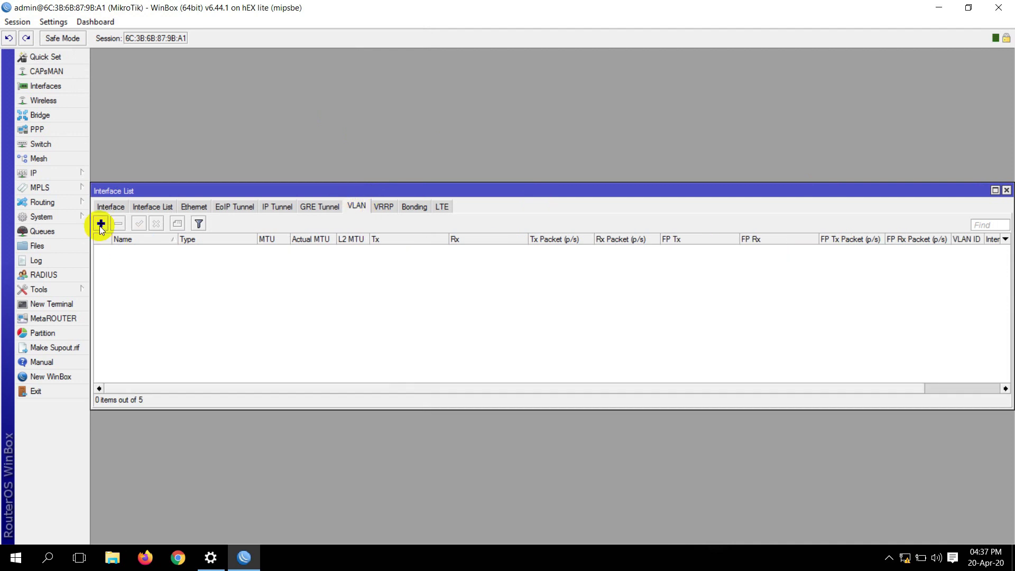
Add VLAN interface vlan100 with VLAN ID 100 on parent interface ether2.LAN
click(101, 224)
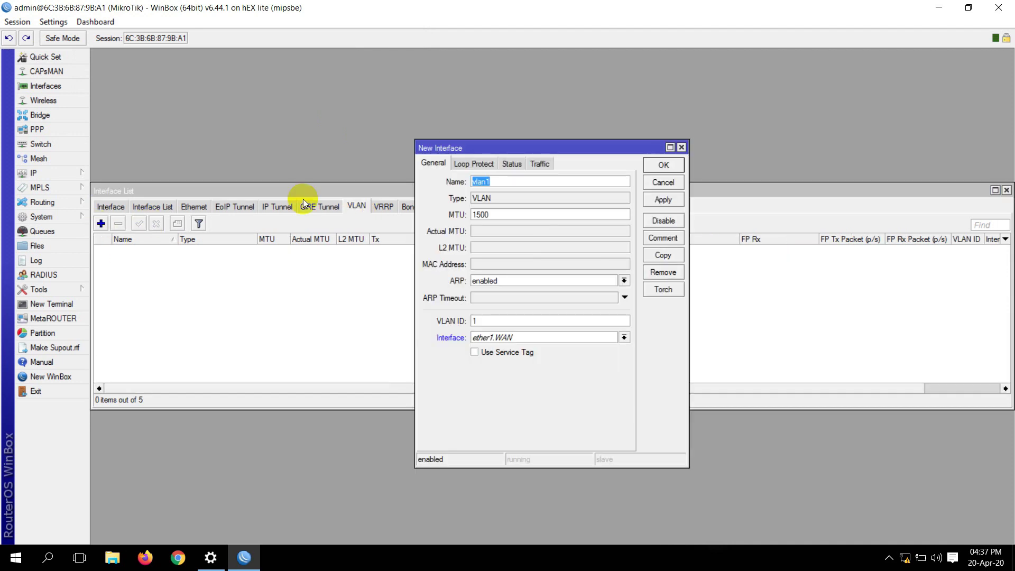
click(485, 322)
text(00)
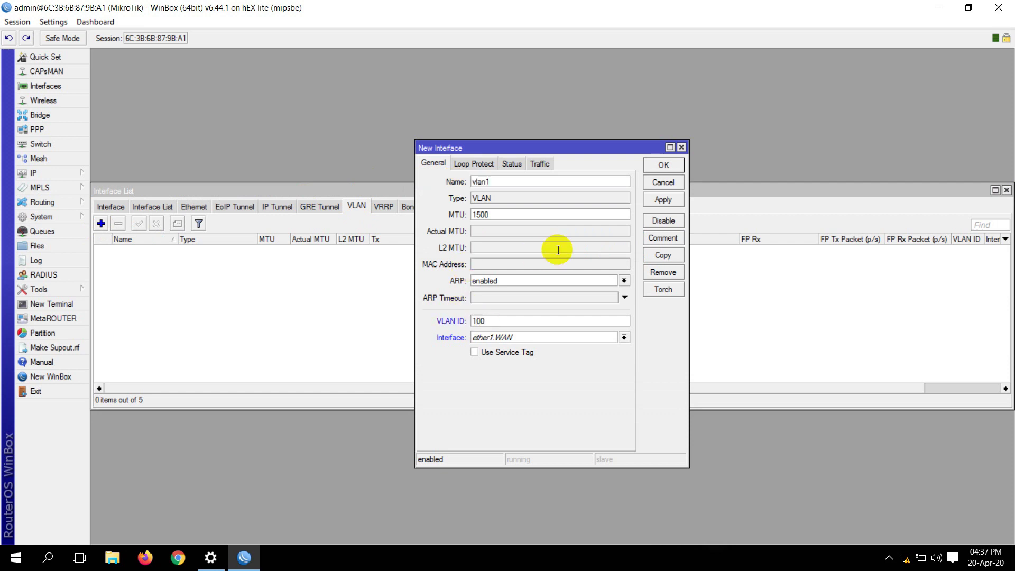
click(499, 186)
text(00)
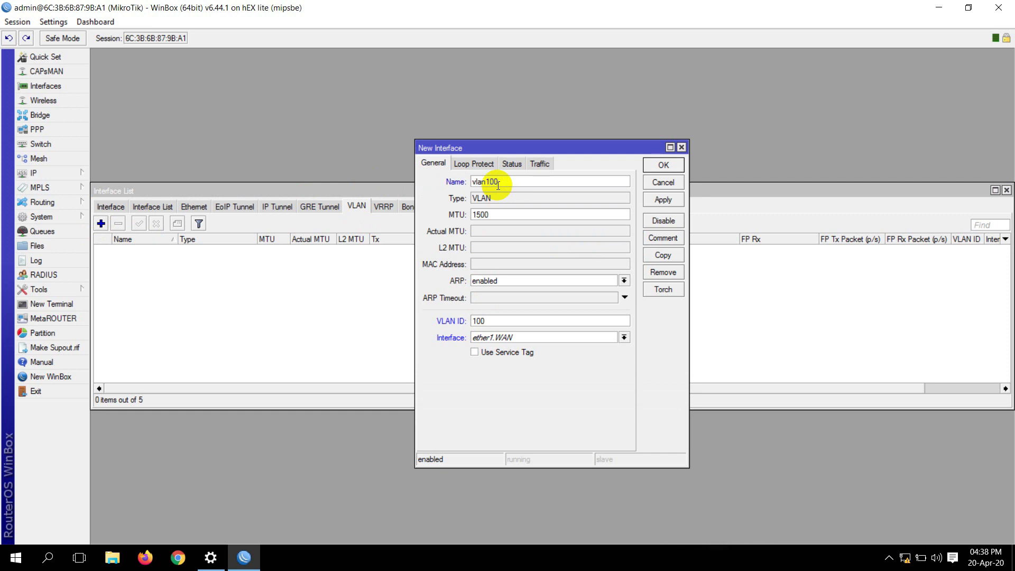
click(441, 342)
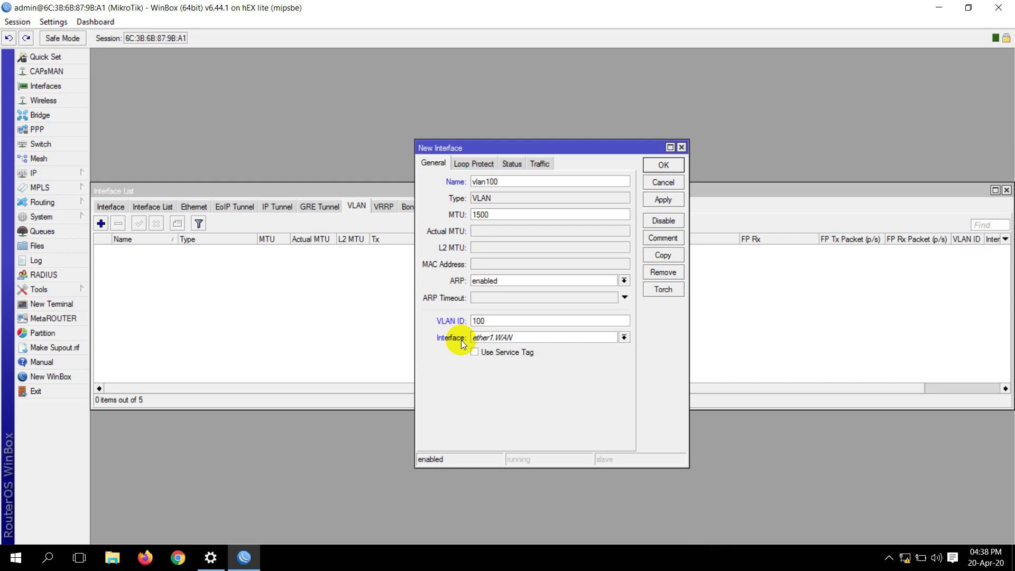
click(501, 337)
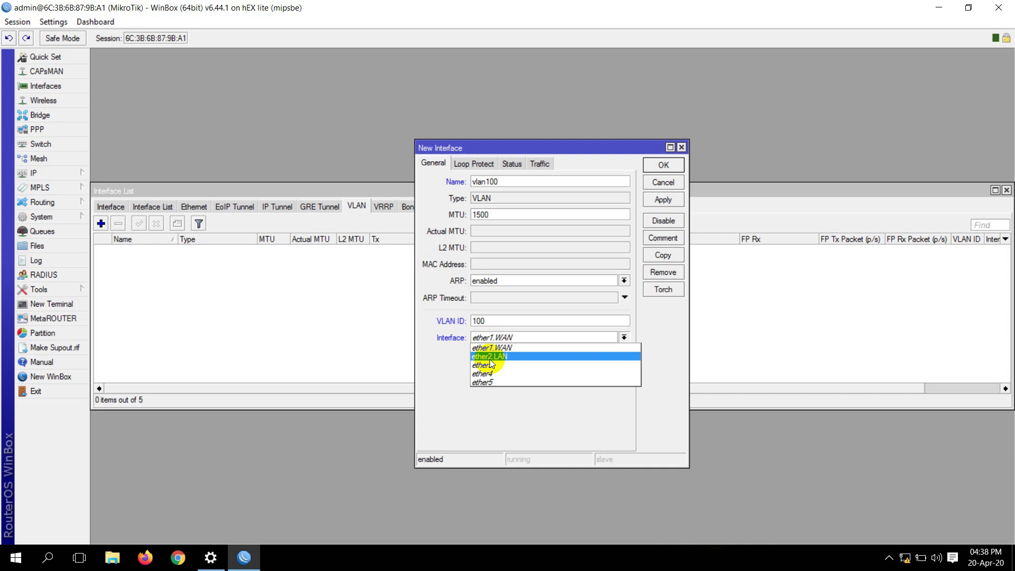
click(496, 360)
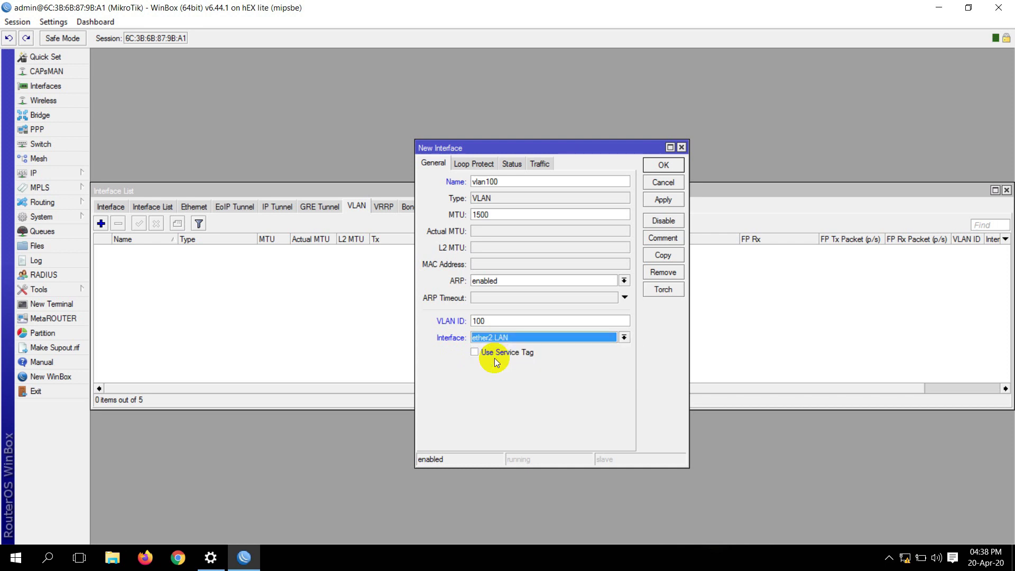
click(673, 199)
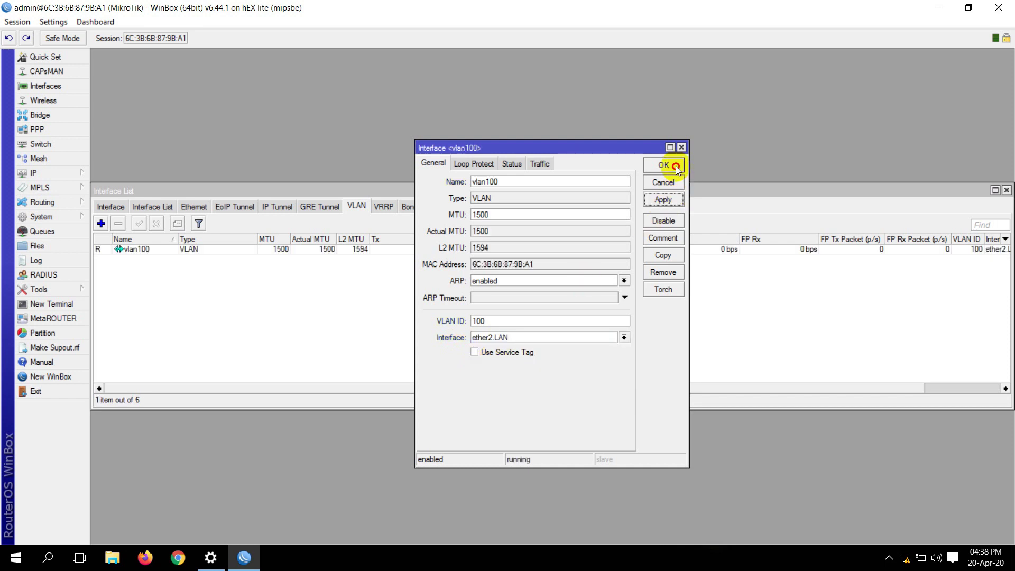
click(674, 164)
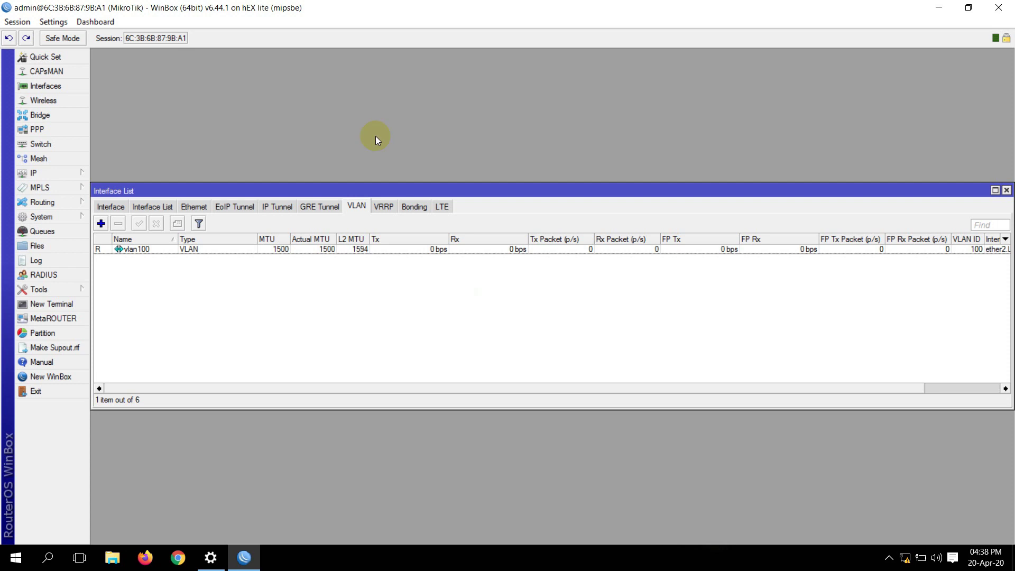
Start a new PPPoE server in the PPP settings, listening on vlan100
click(48, 129)
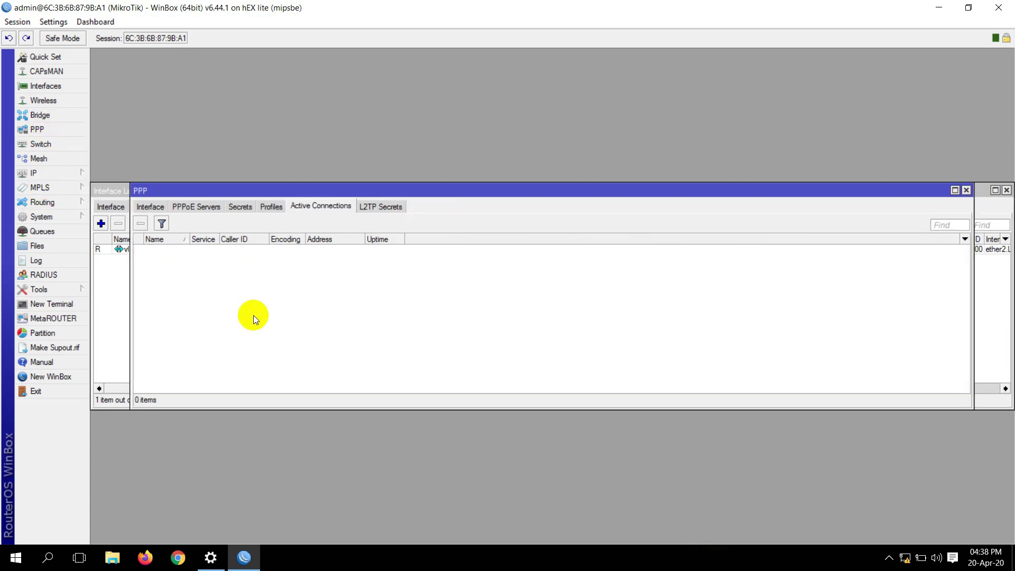
click(214, 208)
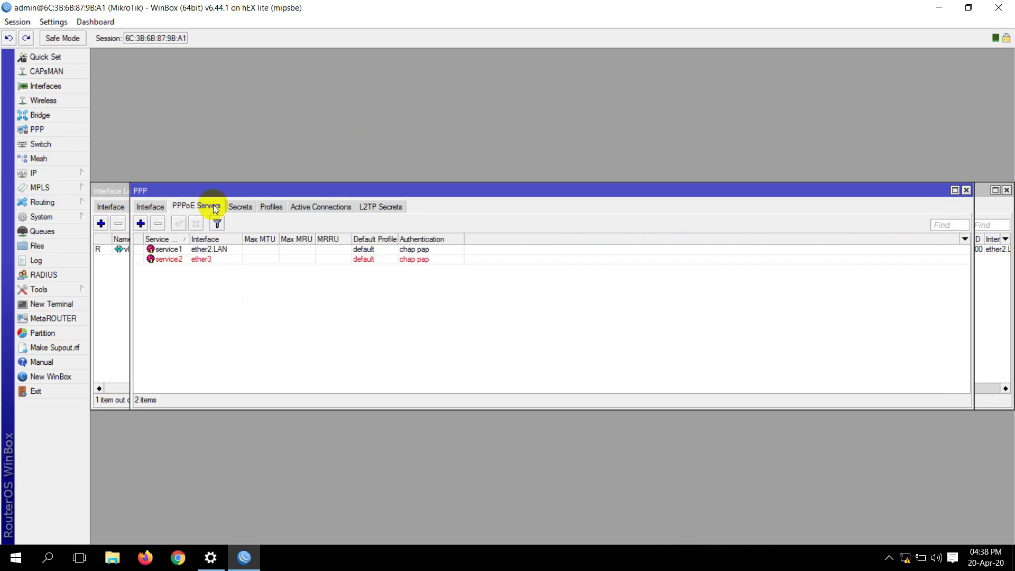
click(140, 224)
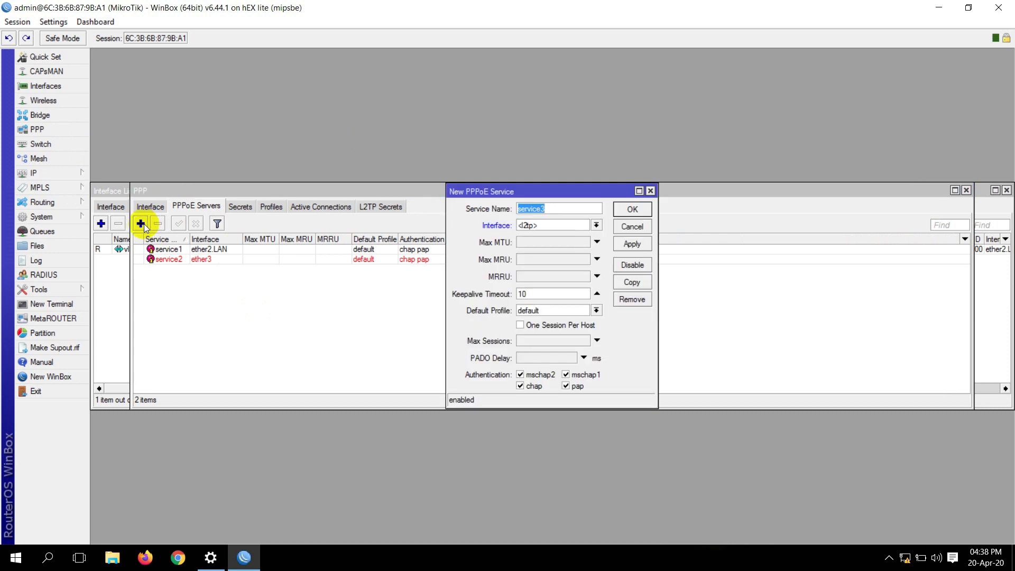
click(539, 227)
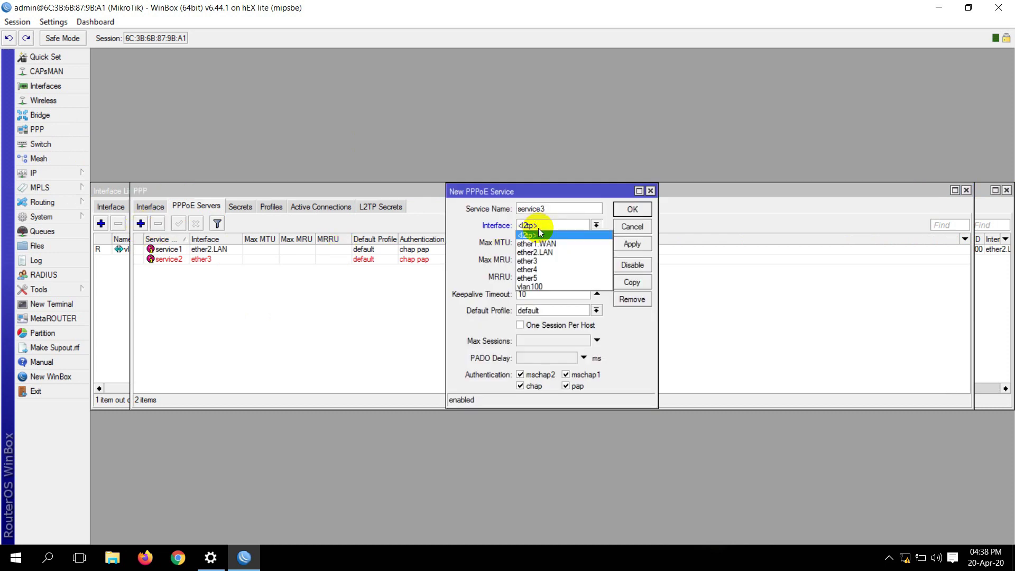
click(543, 284)
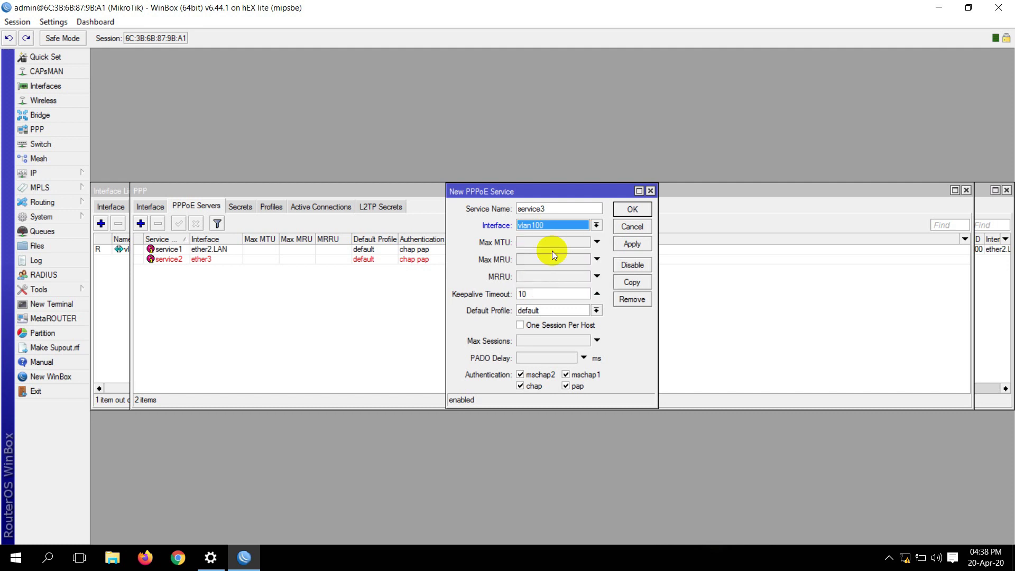
Name the service service100, allow only PAP, limit one session per host, and save
click(548, 209)
key(BackSpace)
text(100)
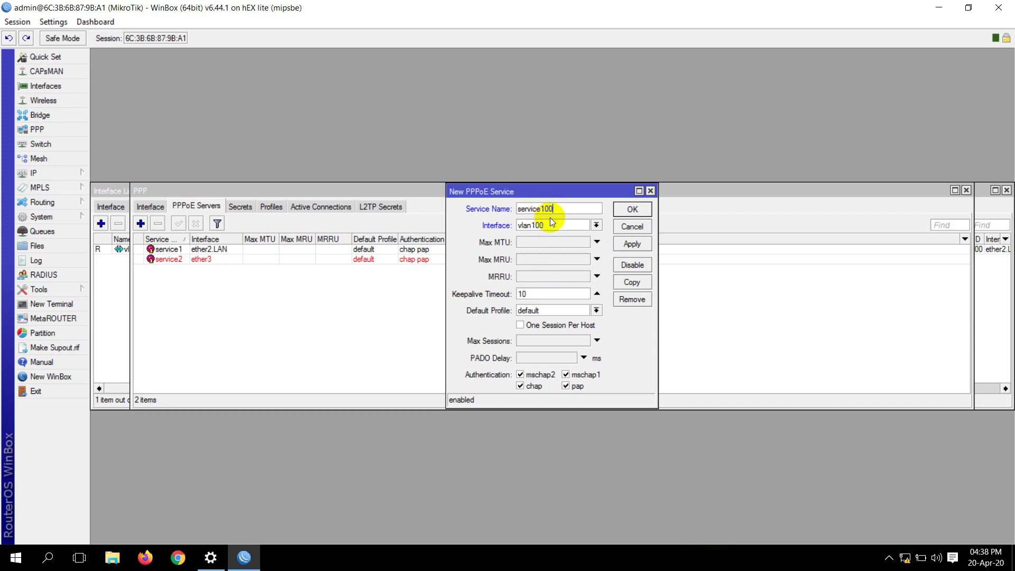
click(521, 375)
click(521, 387)
click(567, 375)
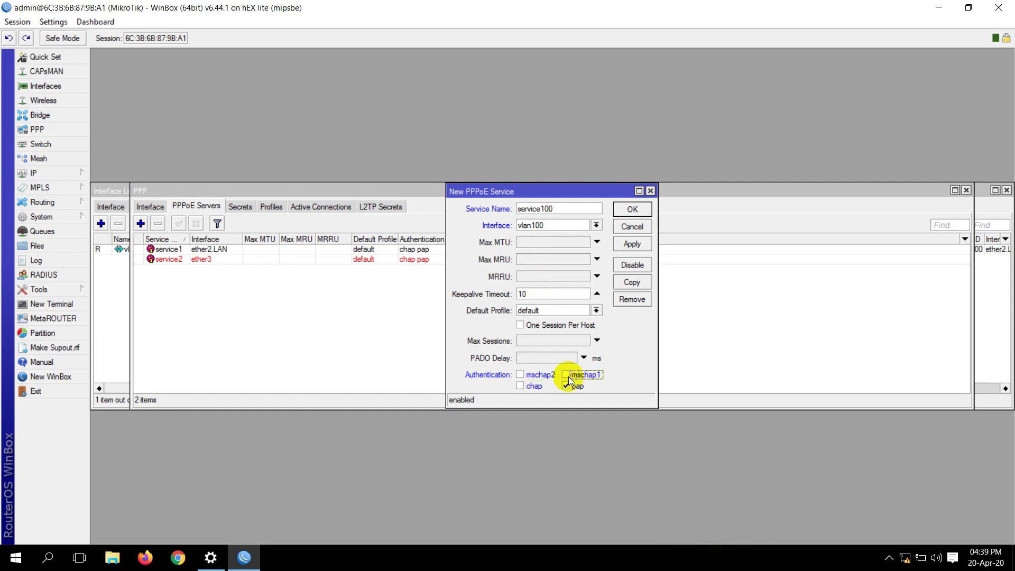
click(520, 326)
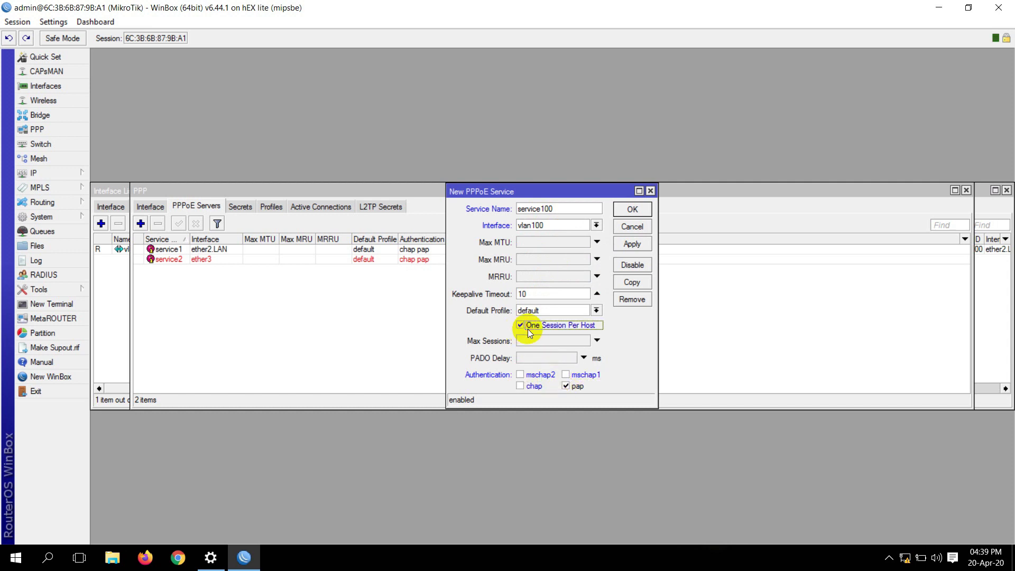
click(633, 244)
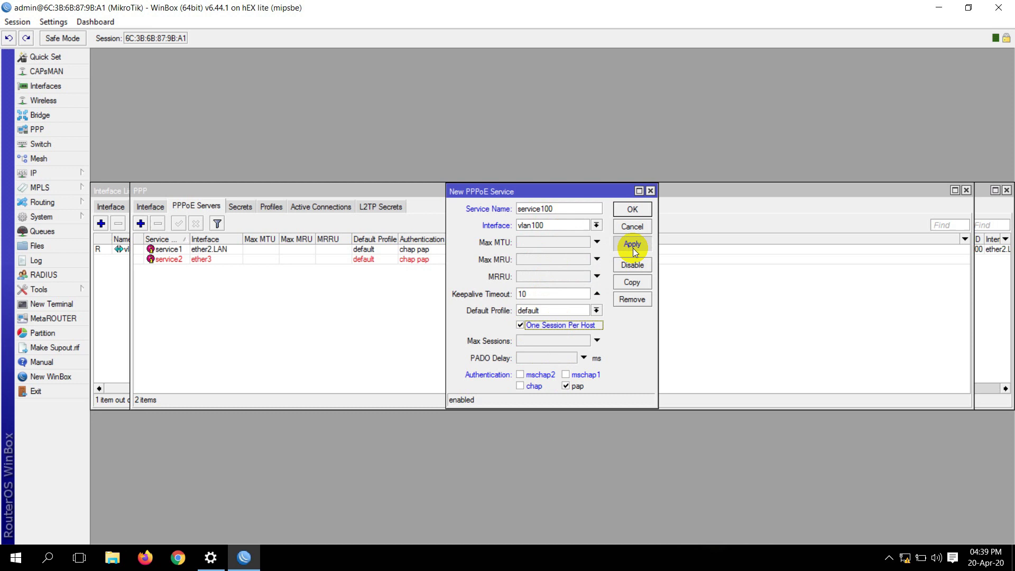
click(632, 210)
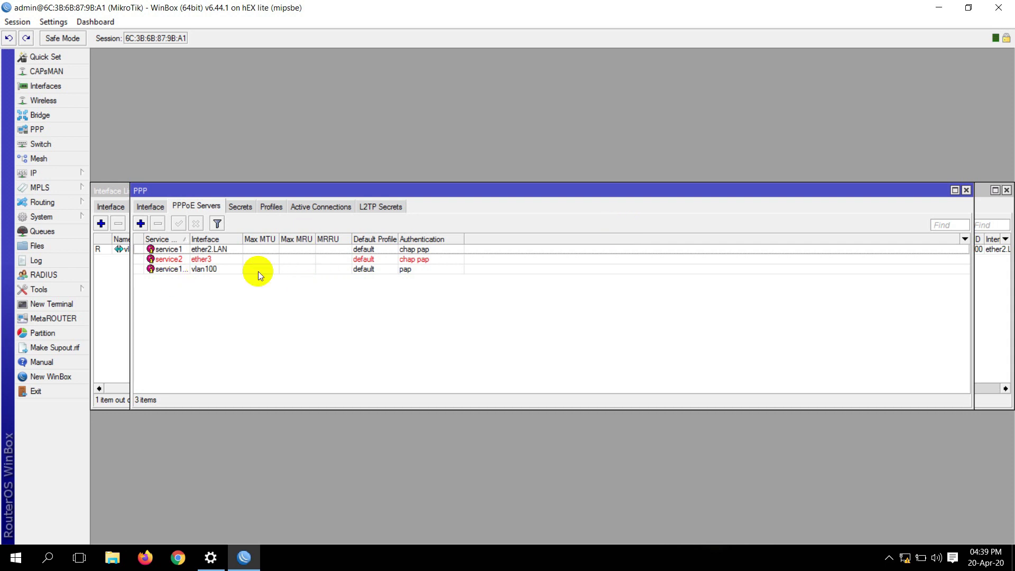
click(178, 558)
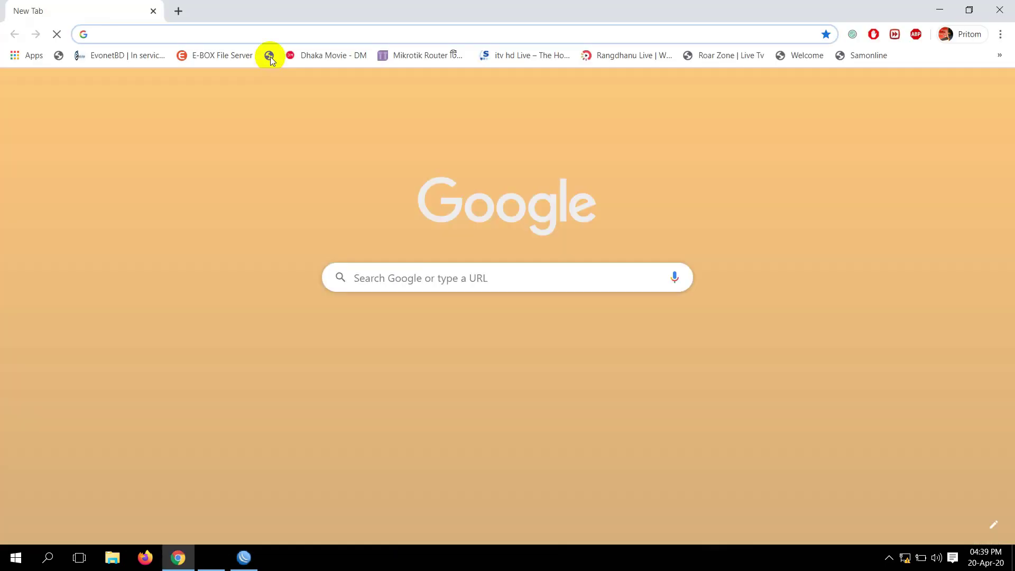
text(https://10)
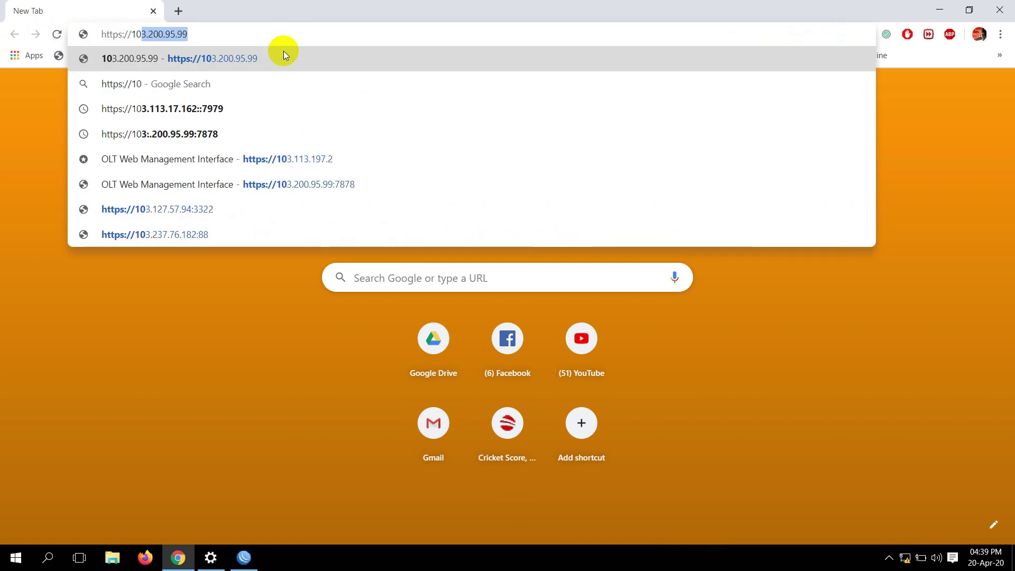
key(BackSpace)
key(BackSpace)
text(92.168.)
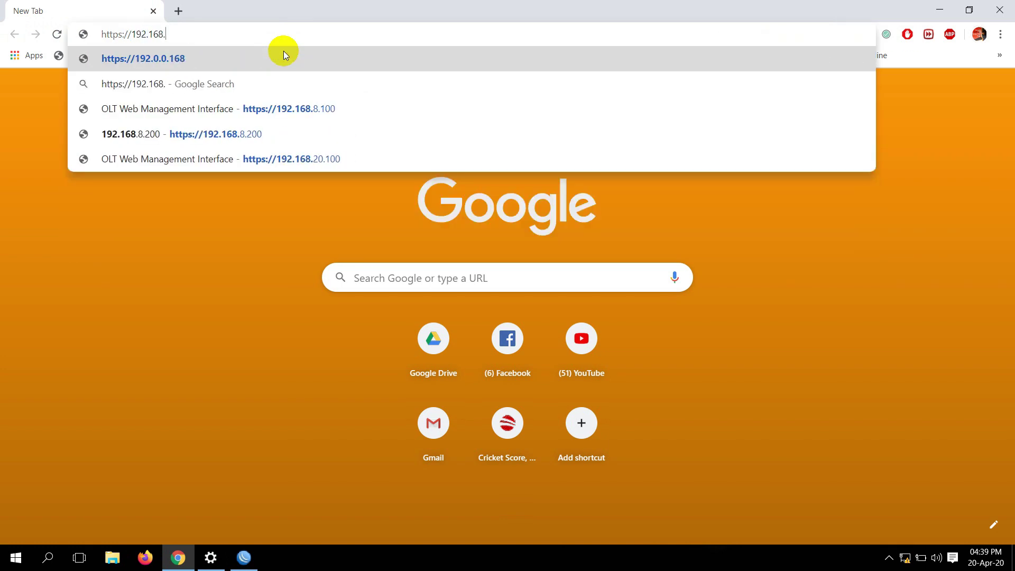
text(8.100)
key(Return)
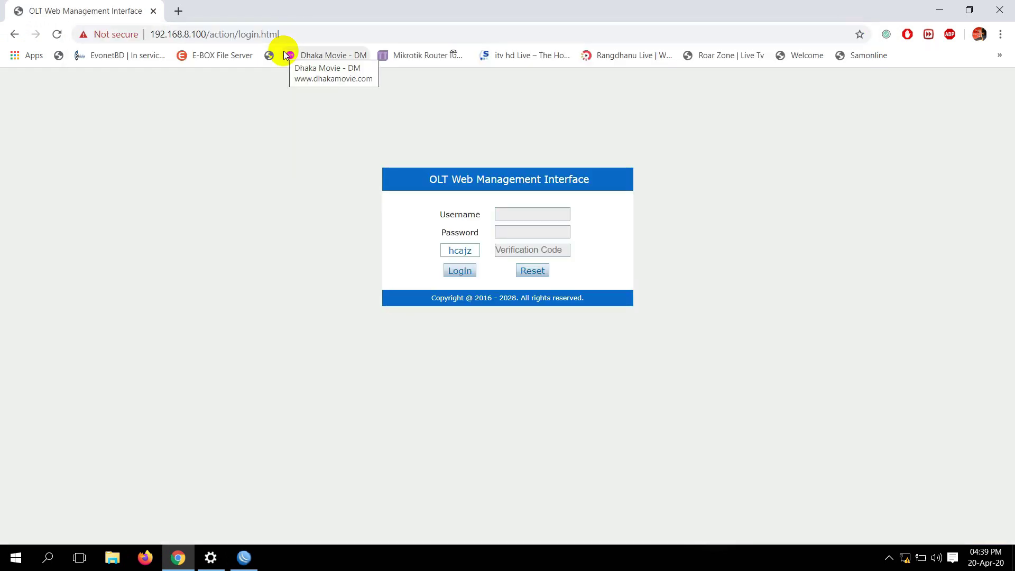
Log in to the OLT with username, password and captcha code, then open its VLAN settings
click(522, 217)
text(admin)
key(Tab)
text(adm)
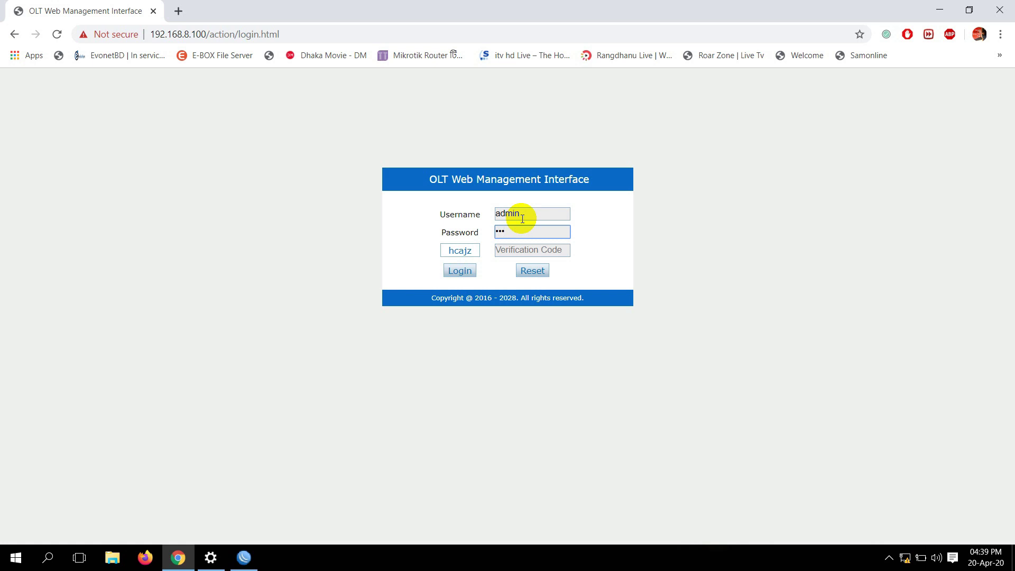
text(dmin)
key(Tab)
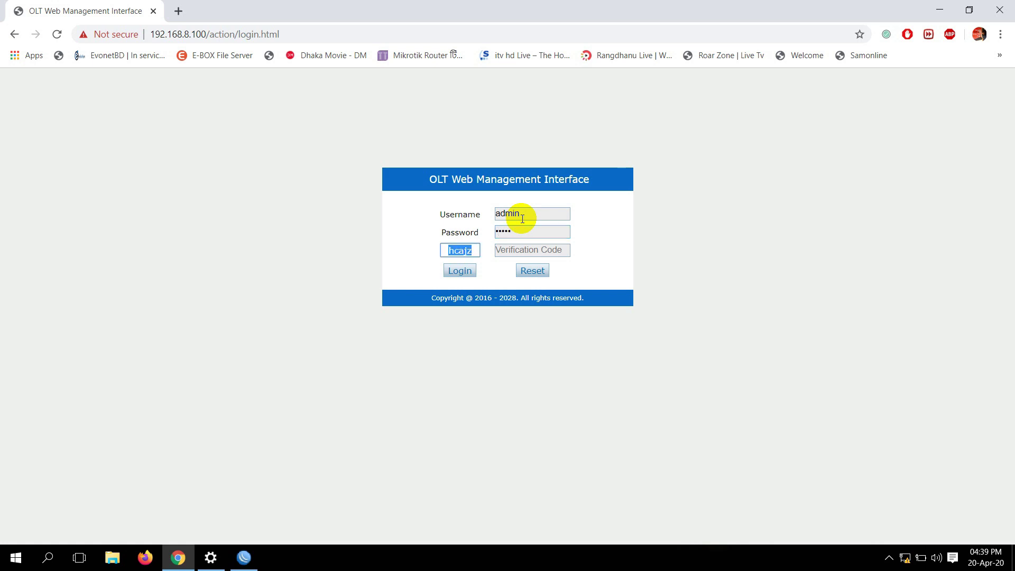
right_click(523, 219)
right_click(530, 213)
click(530, 213)
double_click(460, 250)
drag(460, 250, 517, 250)
click(460, 271)
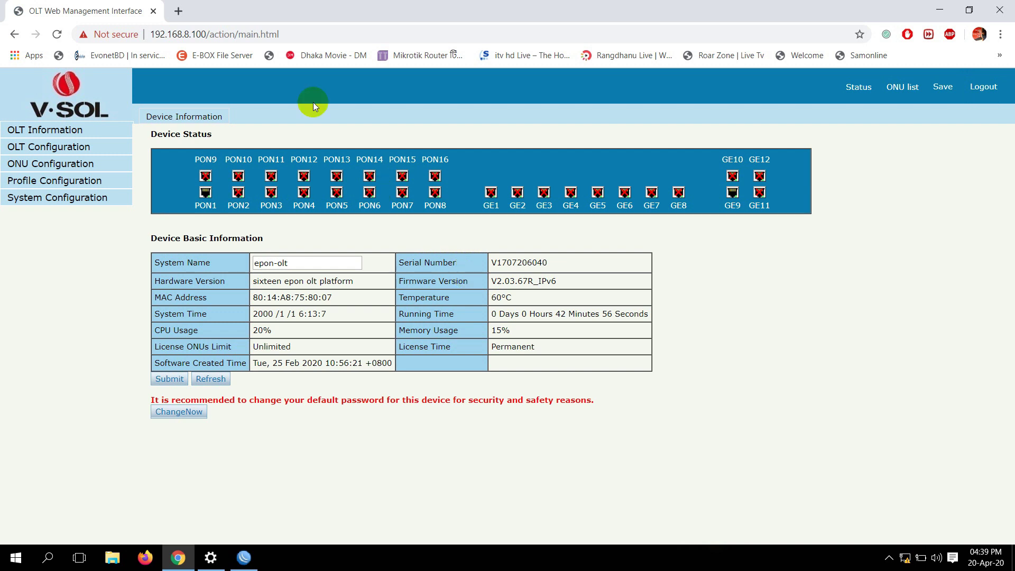
click(70, 147)
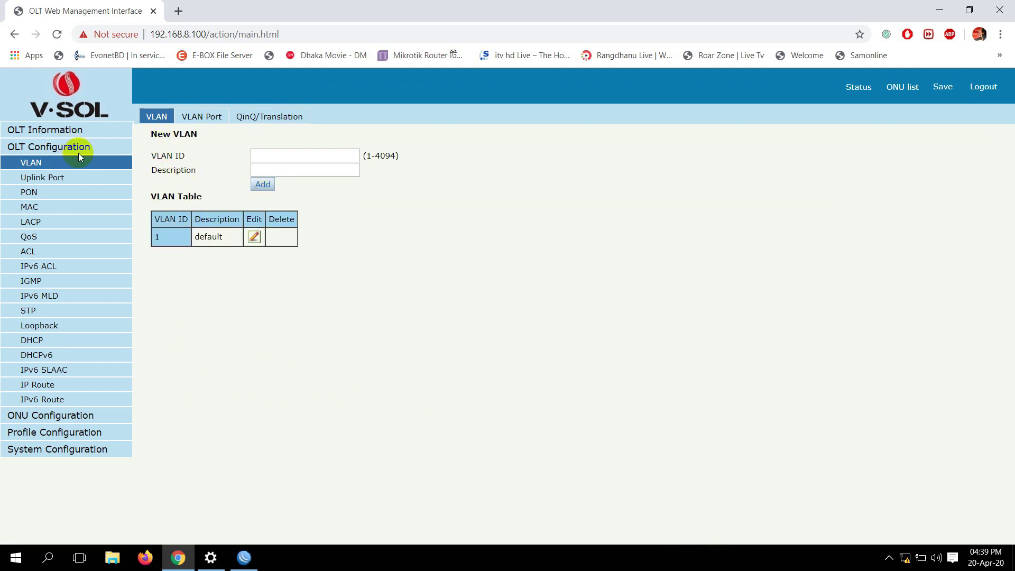
Add VLAN ID 100 with description vlan100 to the OLT VLAN table
click(261, 157)
text(100)
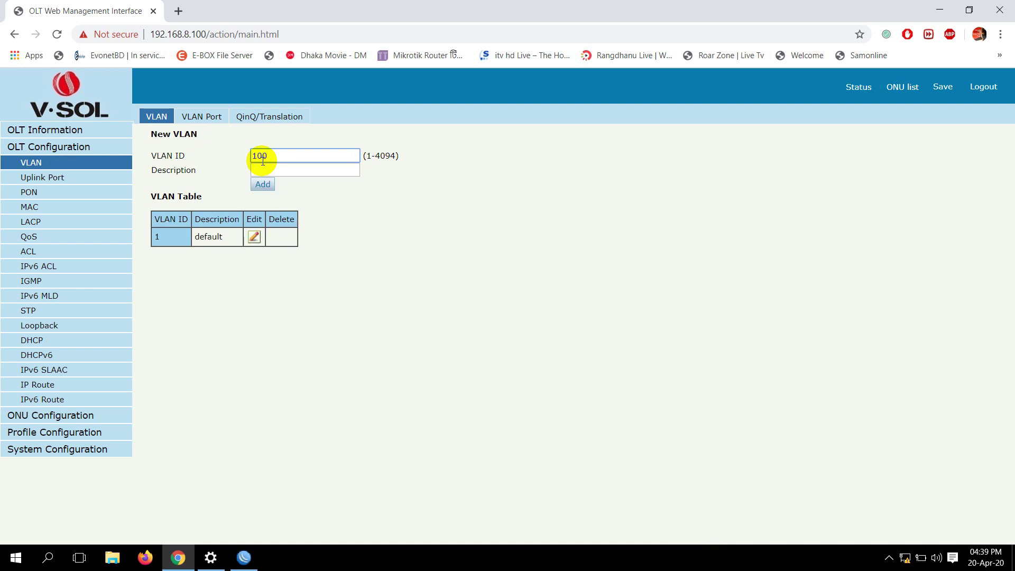
click(183, 169)
double_click(300, 173)
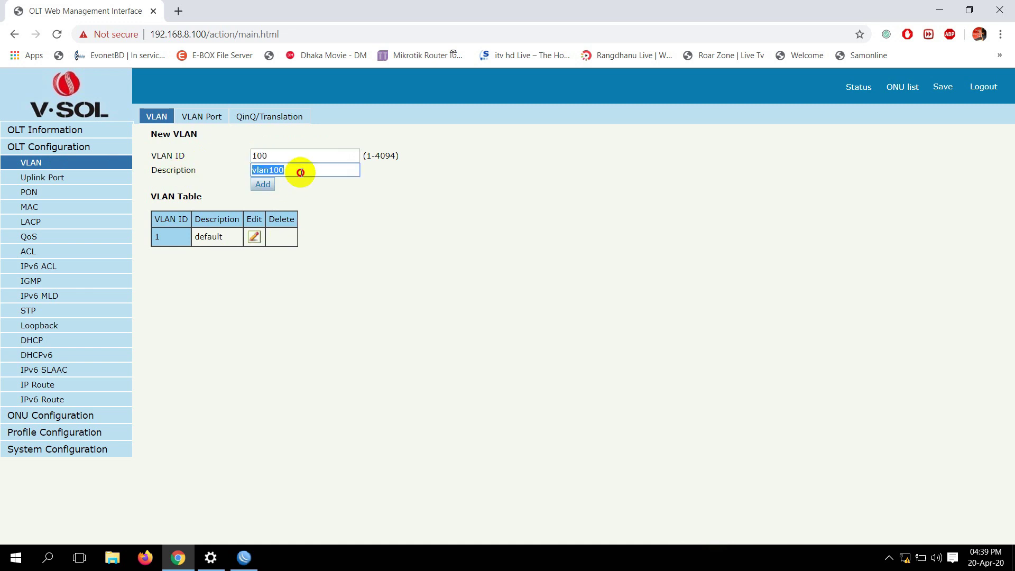
click(314, 198)
click(258, 186)
drag(193, 257, 222, 269)
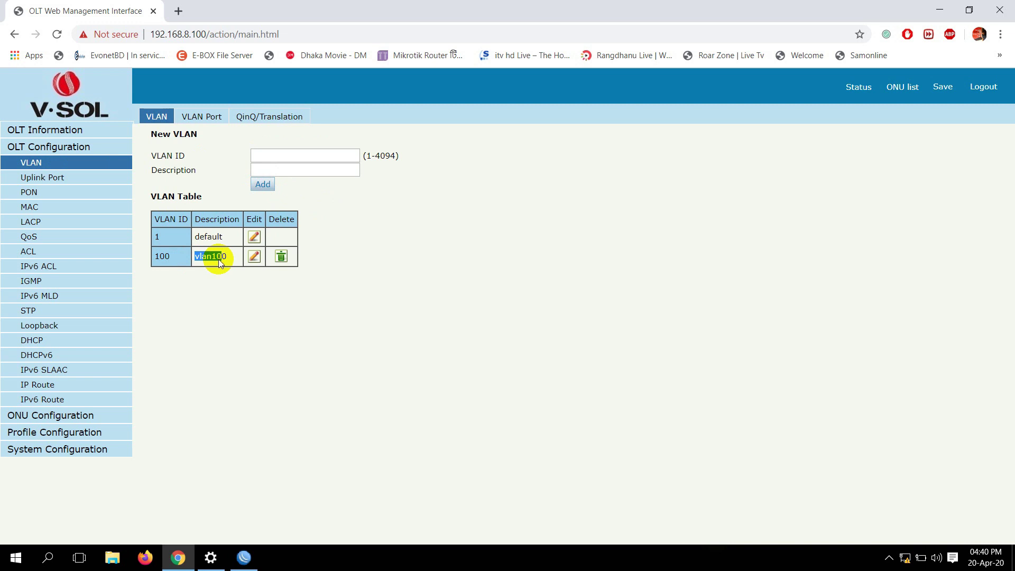
View the Uplink Port traffic statistics and highlight GE9, up at 100M Full
click(28, 181)
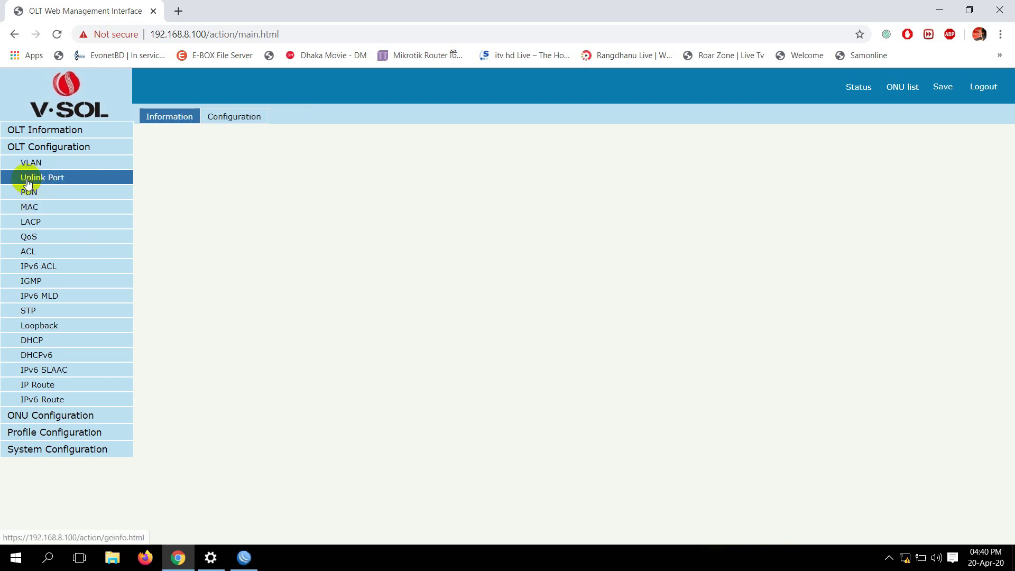
click(156, 320)
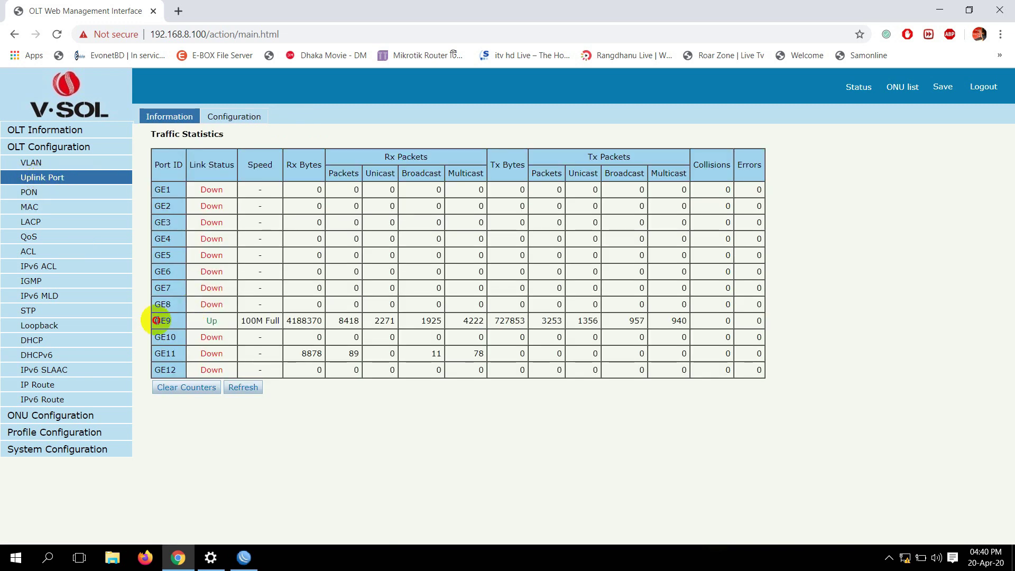
drag(156, 320, 171, 324)
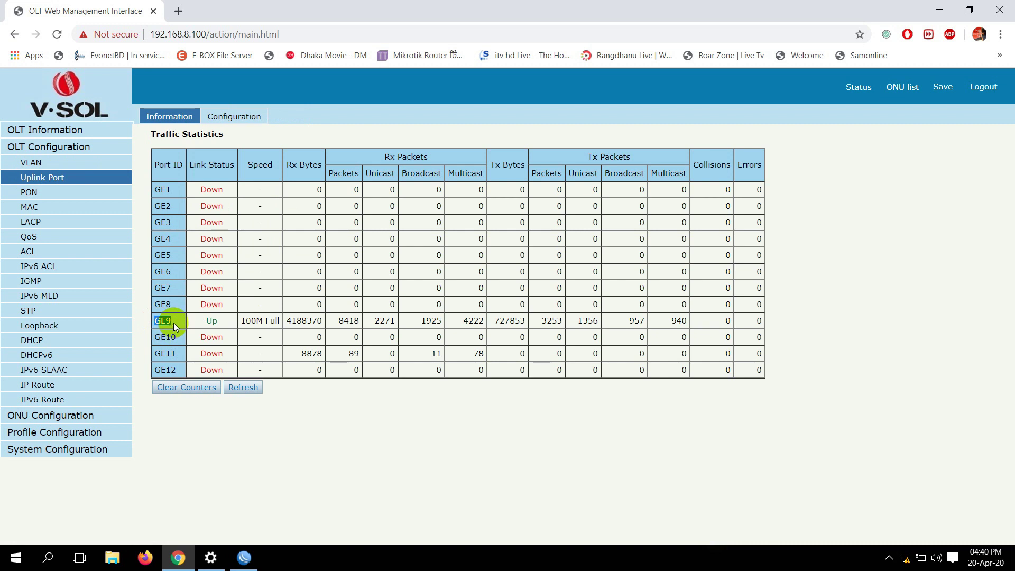
click(173, 322)
Bring up the VLAN Port membership settings for VLAN ID 100
click(28, 165)
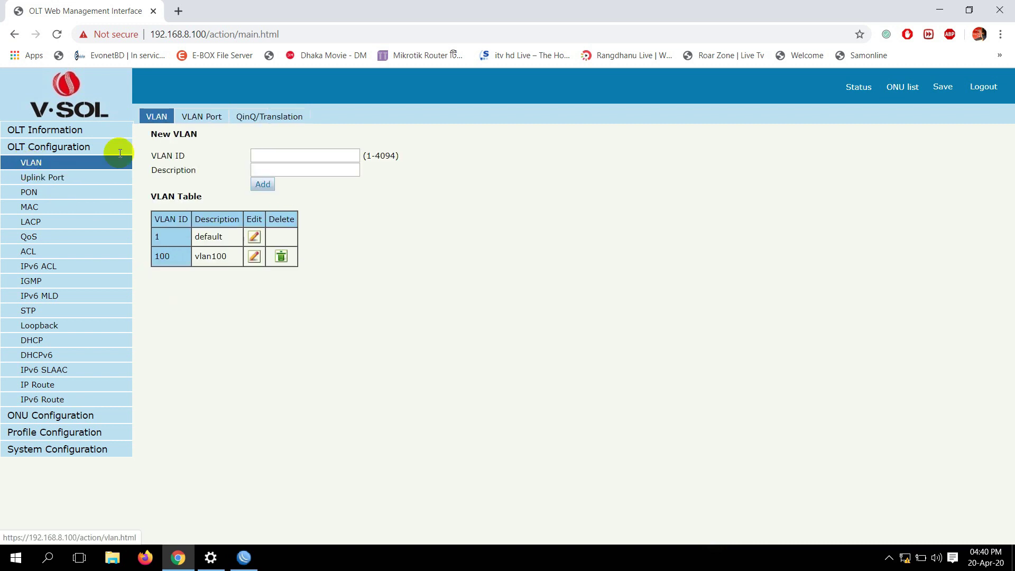
click(210, 120)
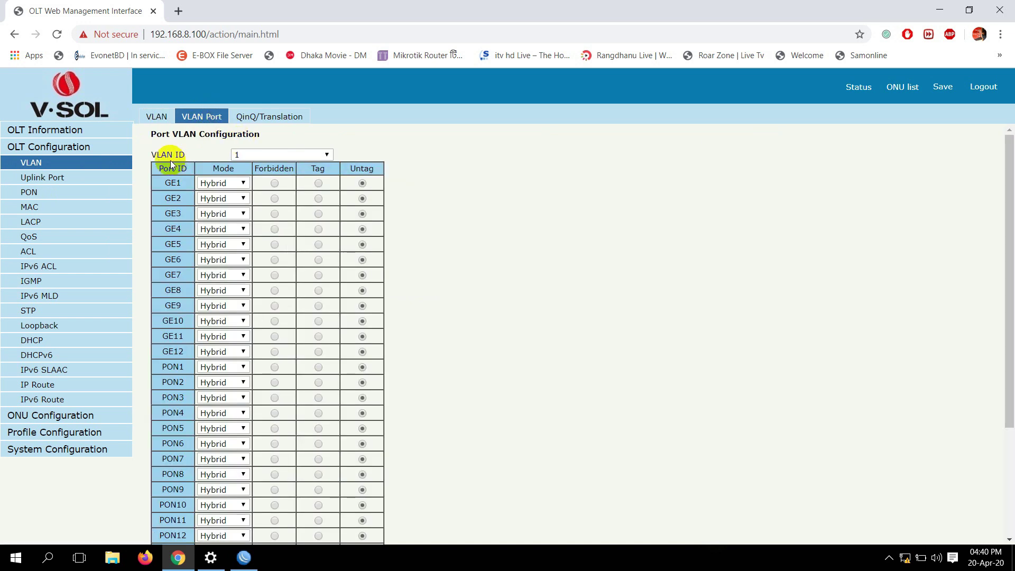
click(239, 154)
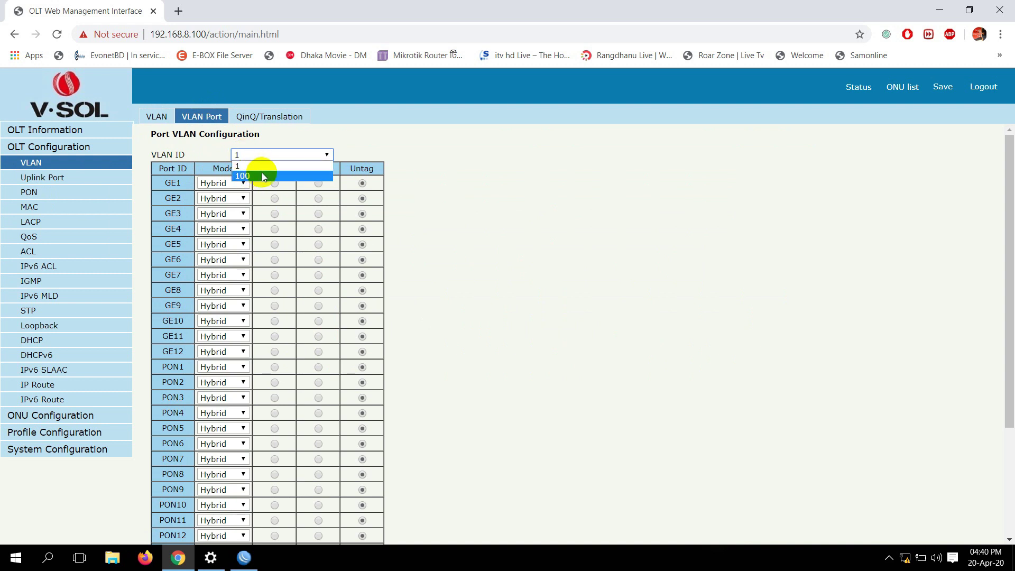
click(260, 176)
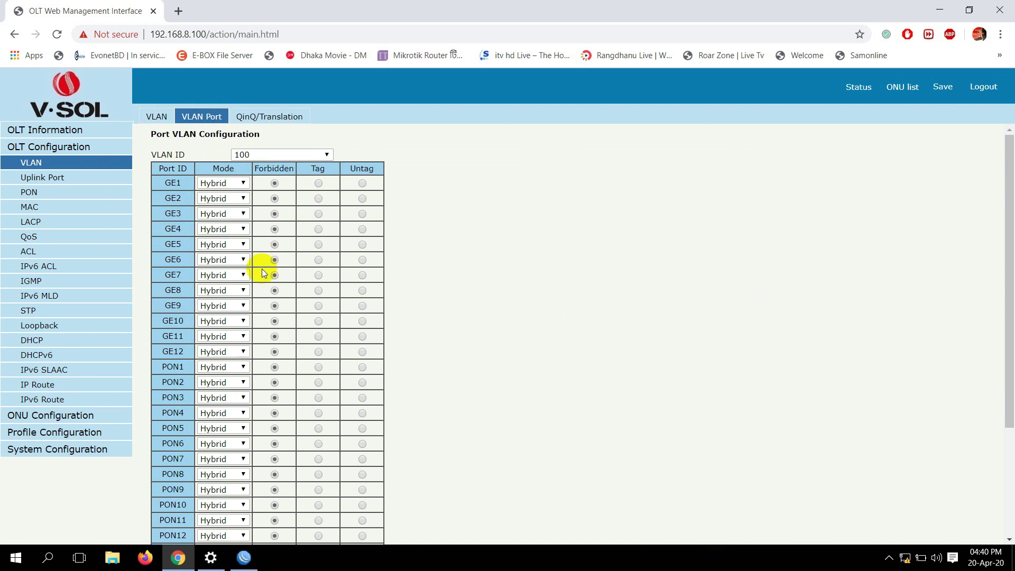
Set GE9 and PON1 to Tag for VLAN 100, submit, and view the ONU list
click(166, 308)
drag(165, 309, 176, 309)
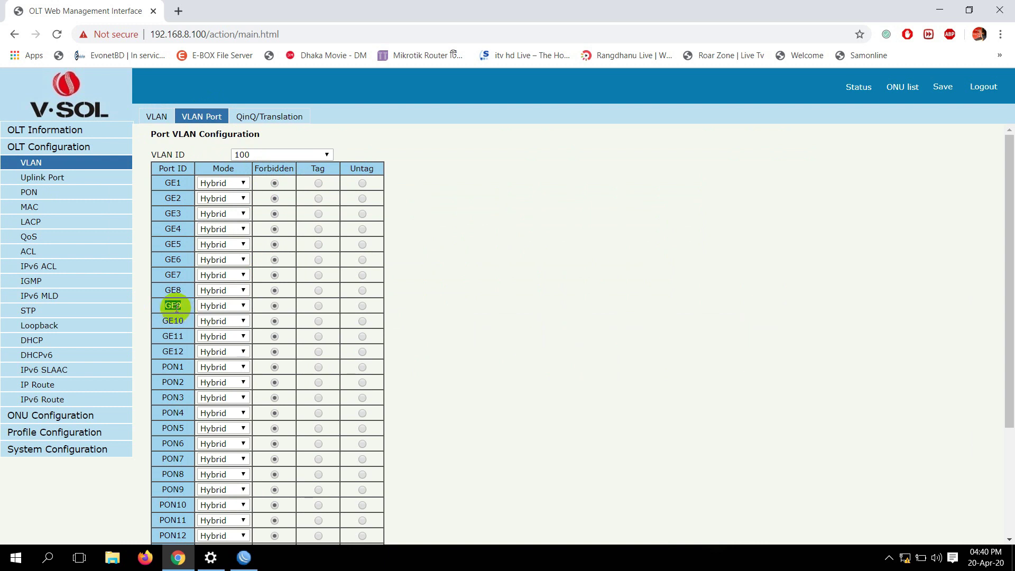
click(318, 306)
scroll(182, 318, down, 1)
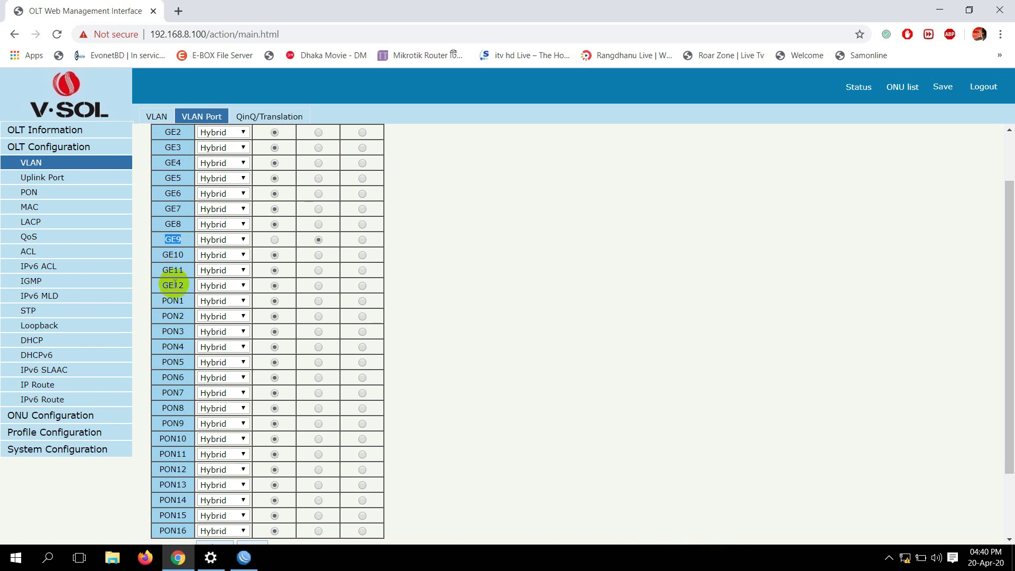
double_click(170, 301)
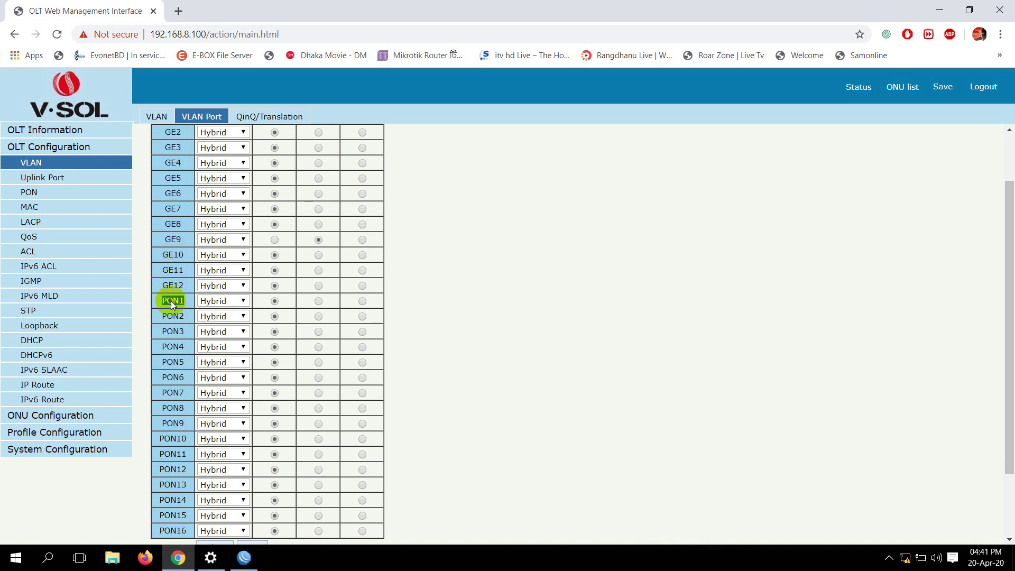
click(318, 302)
scroll(171, 236, up, 2)
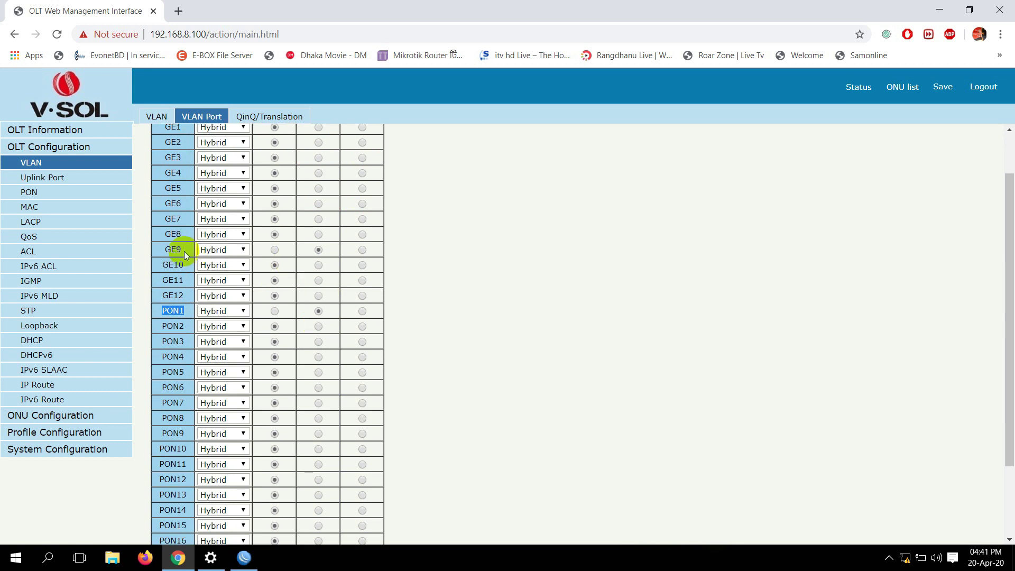
double_click(173, 306)
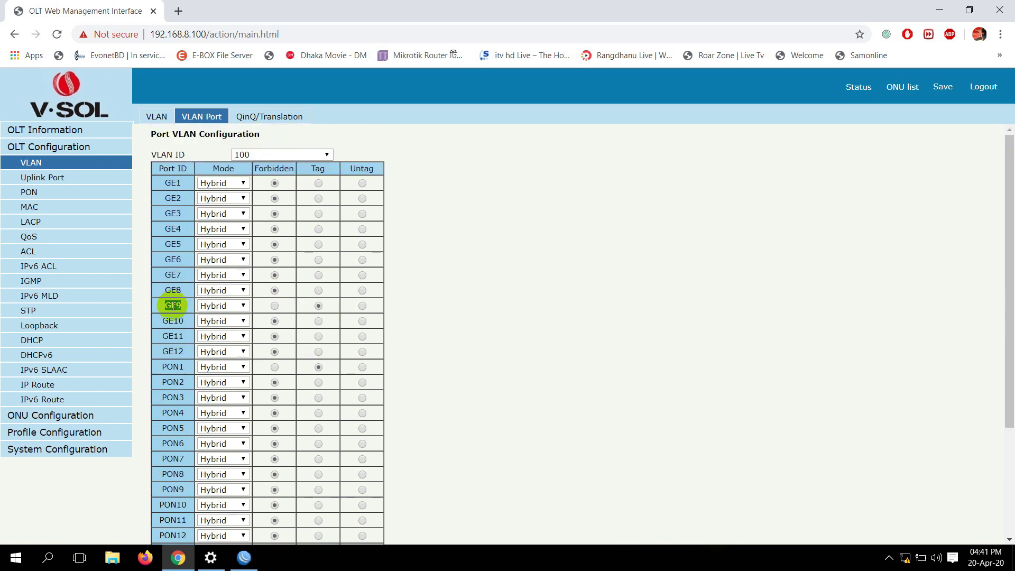
double_click(168, 367)
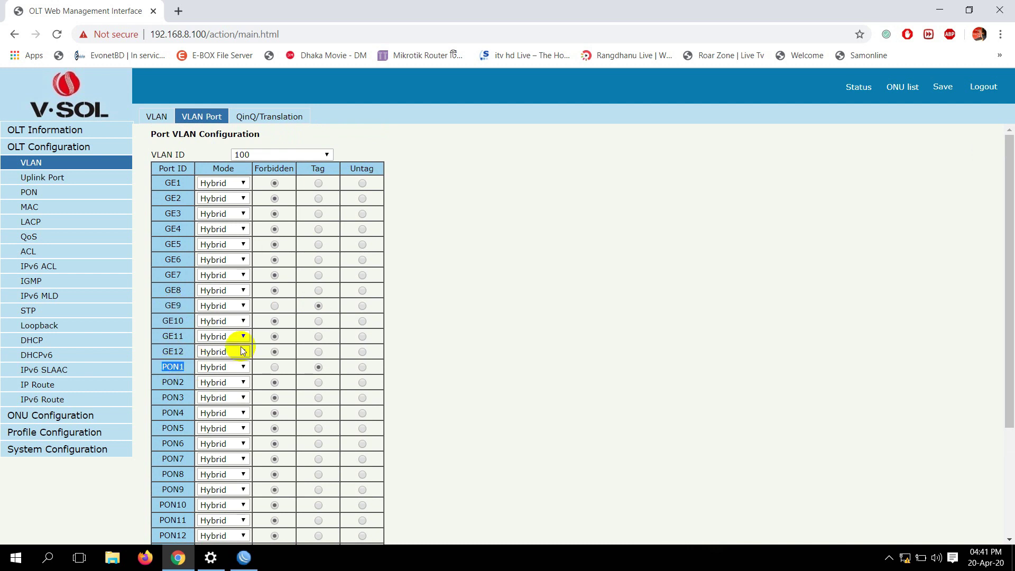
scroll(275, 368, down, 3)
click(219, 461)
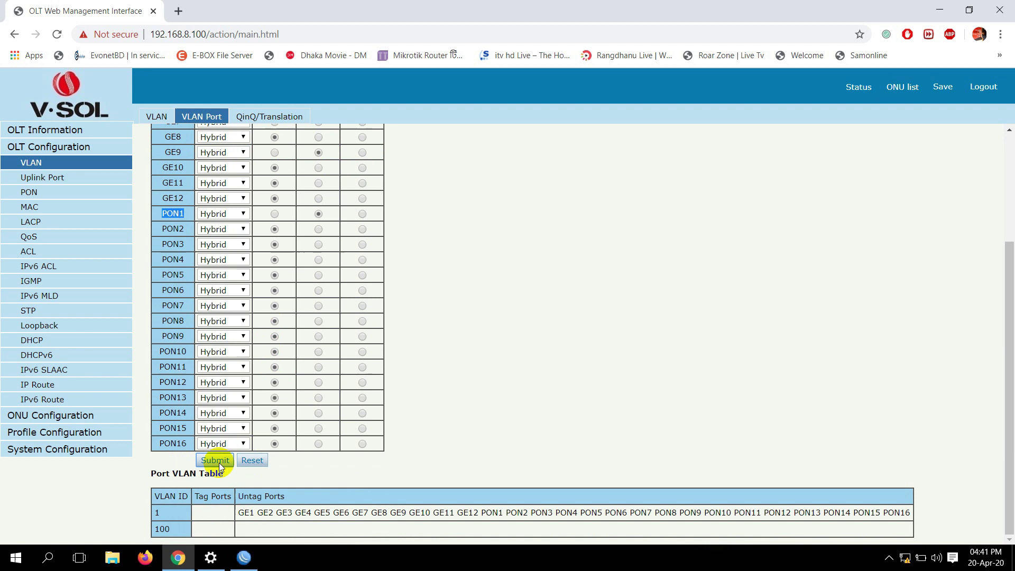
scroll(219, 462, down, 3)
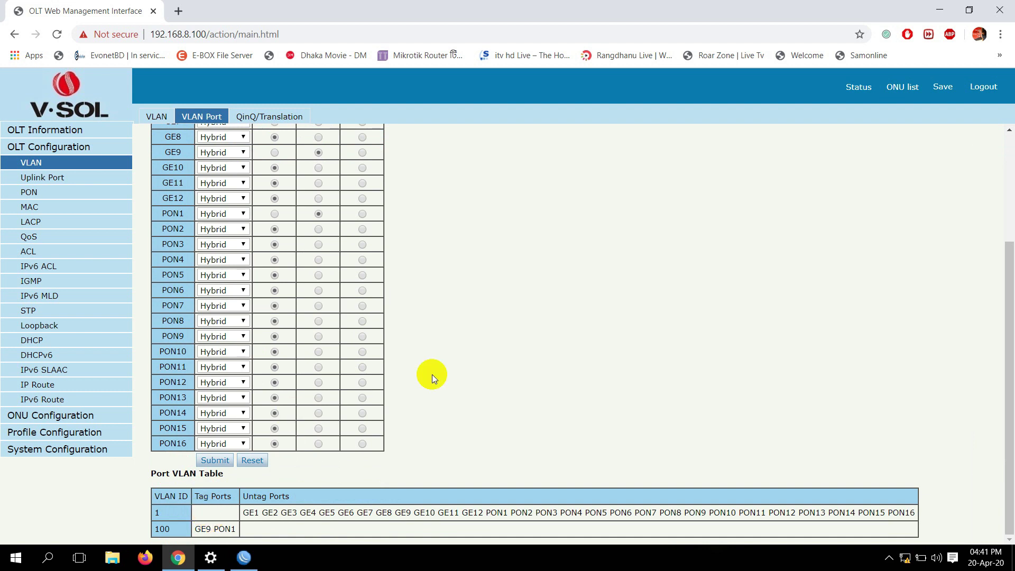
click(901, 89)
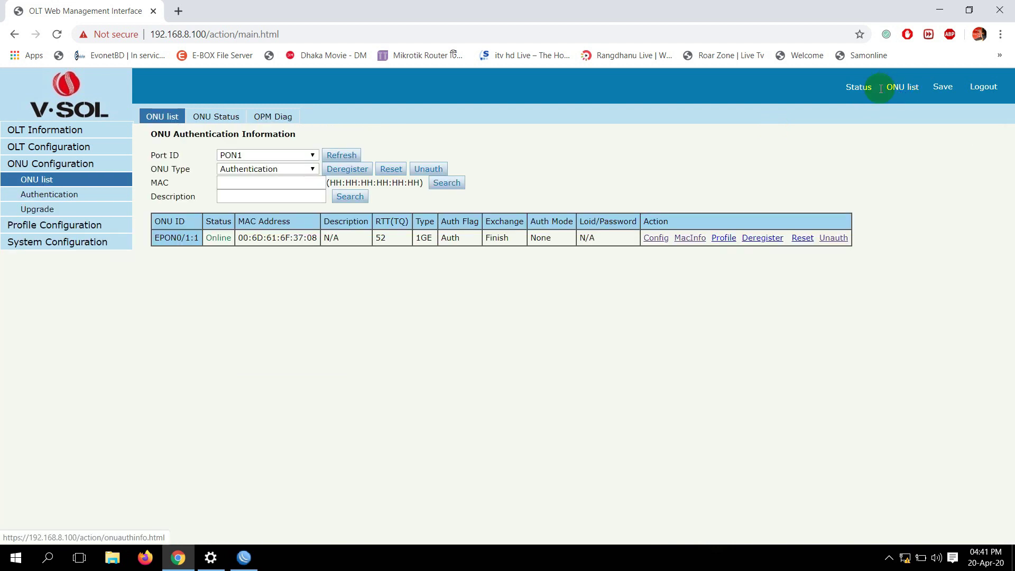
Open the Config page of online ONU EPON0/1:1 and show its VLAN tab
drag(167, 238, 214, 238)
double_click(219, 238)
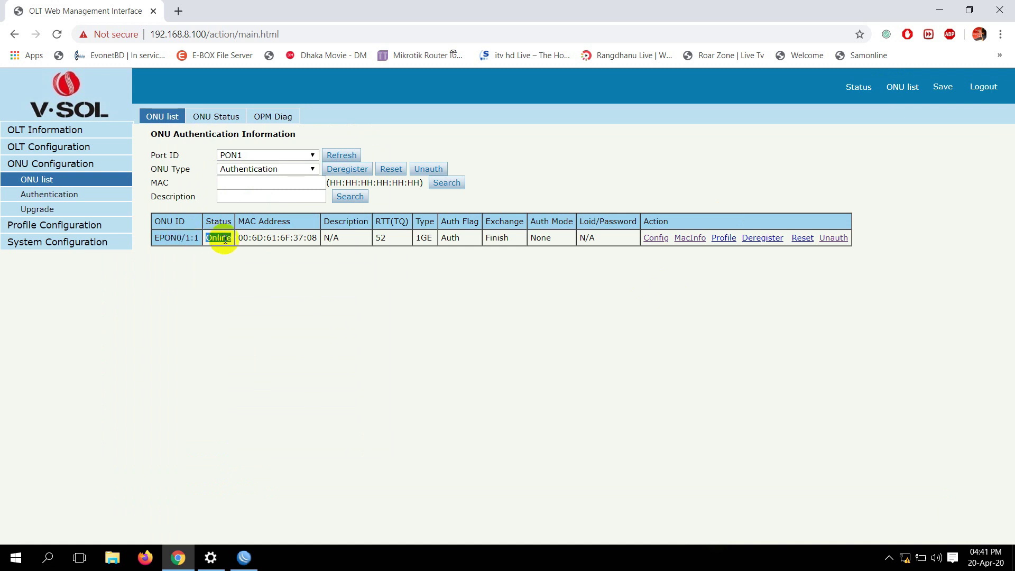
double_click(496, 238)
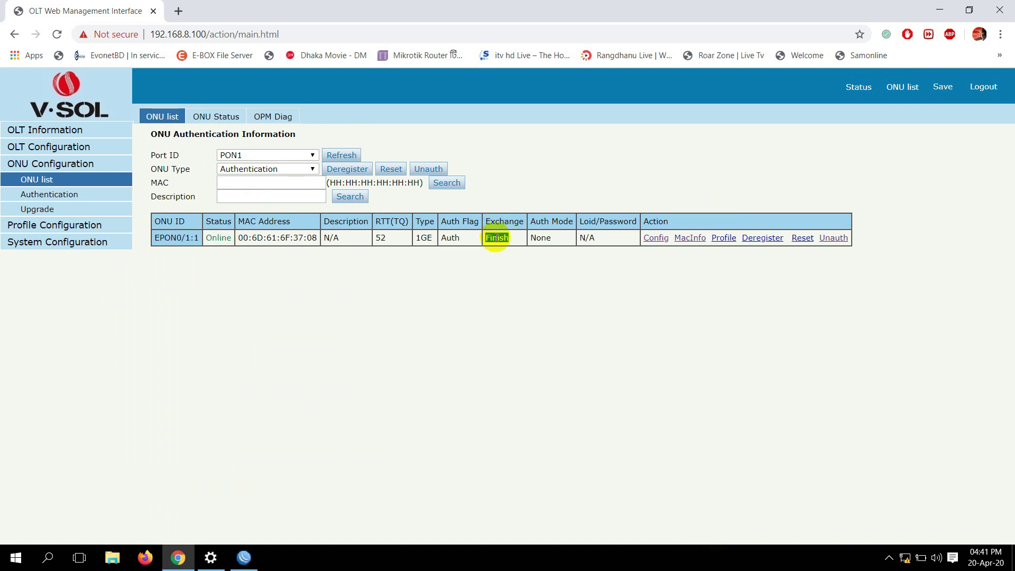
click(550, 288)
double_click(667, 225)
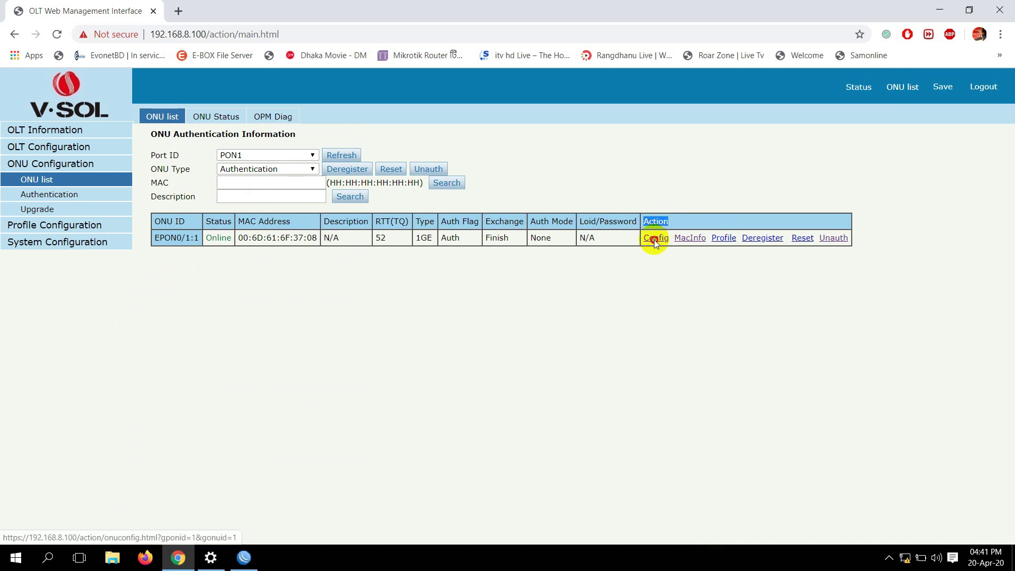
click(655, 240)
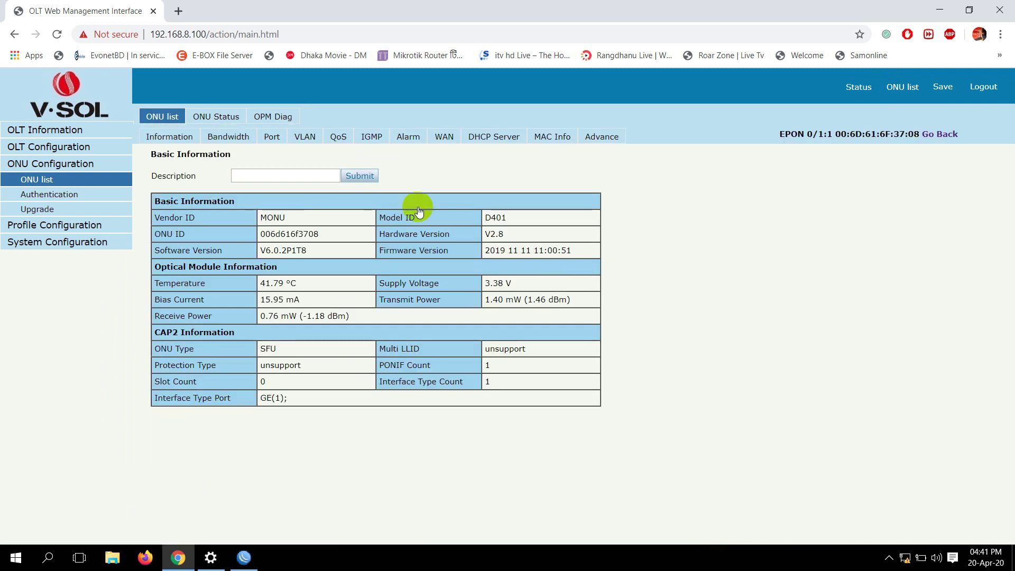
click(304, 140)
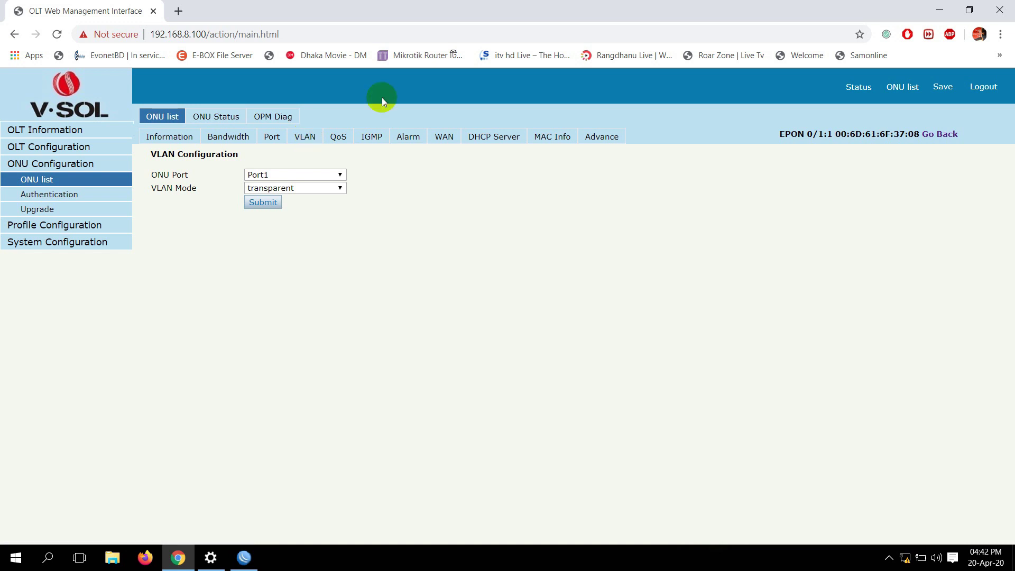
Keep Port1 selected and set its VLAN mode to tag
click(283, 173)
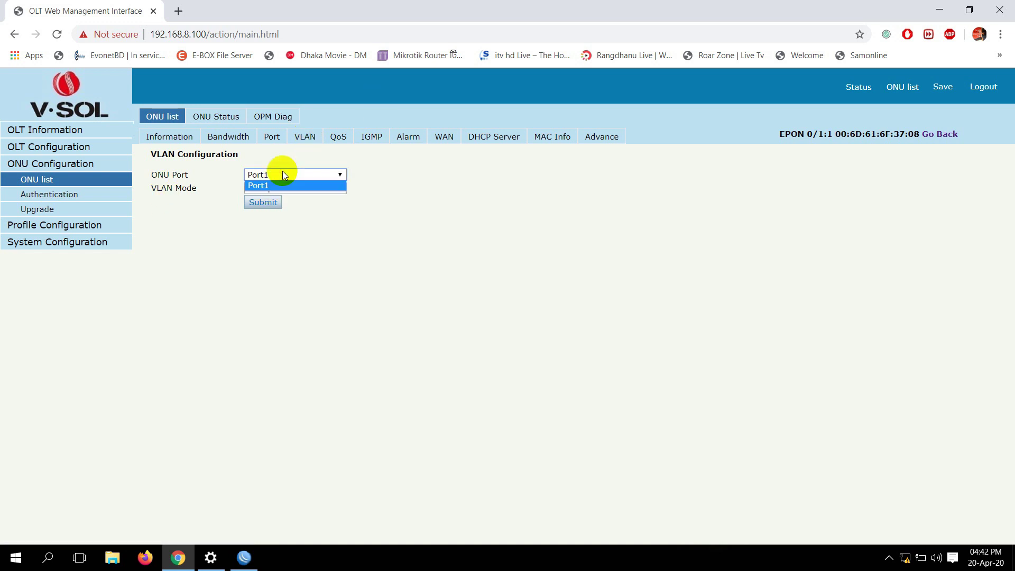
click(283, 175)
click(285, 175)
click(339, 197)
click(320, 195)
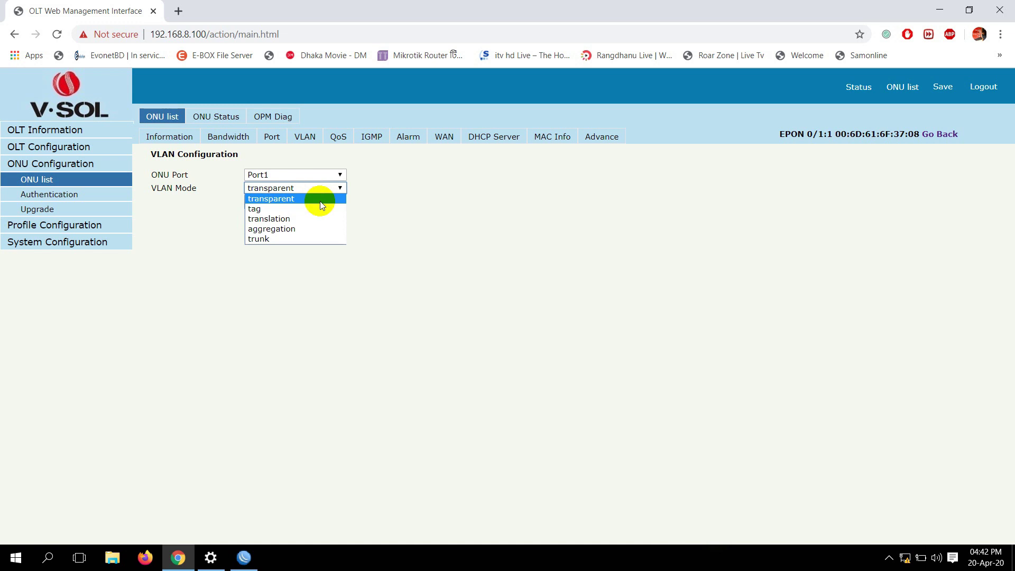
click(258, 209)
Enter PVID 100 with priority 0, submit, and save the OLT configuration
click(258, 203)
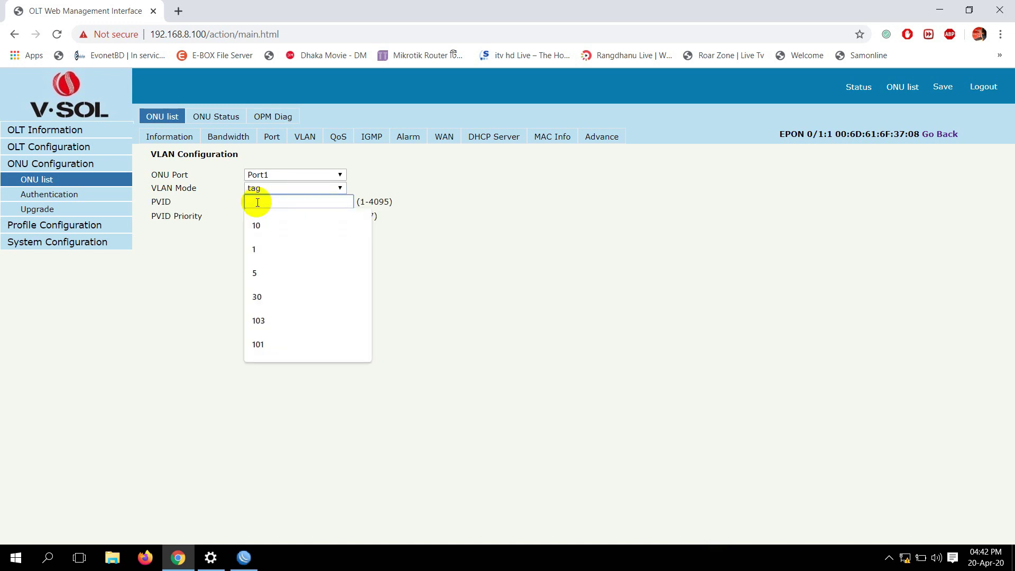
text(100)
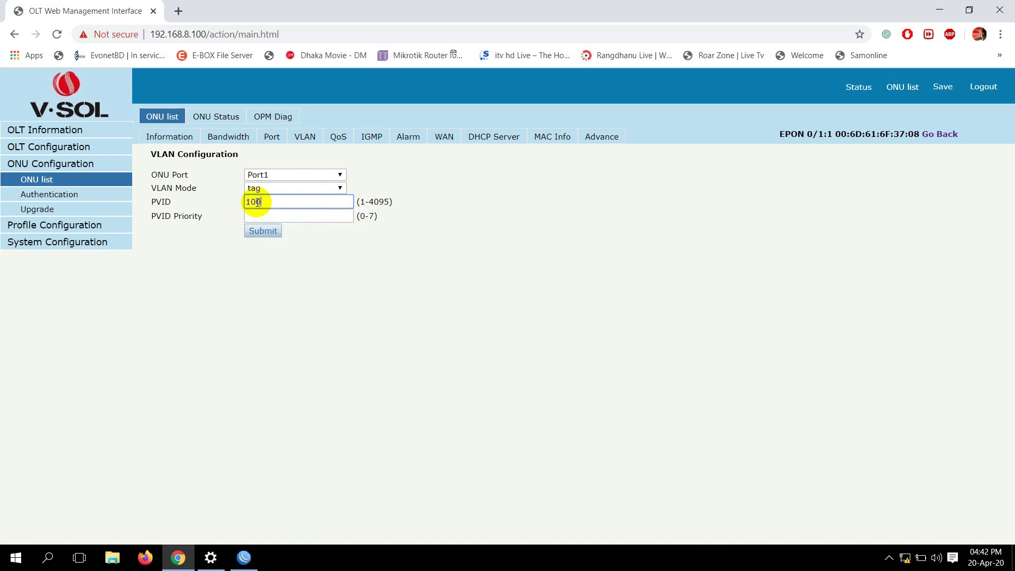
click(288, 211)
click(289, 202)
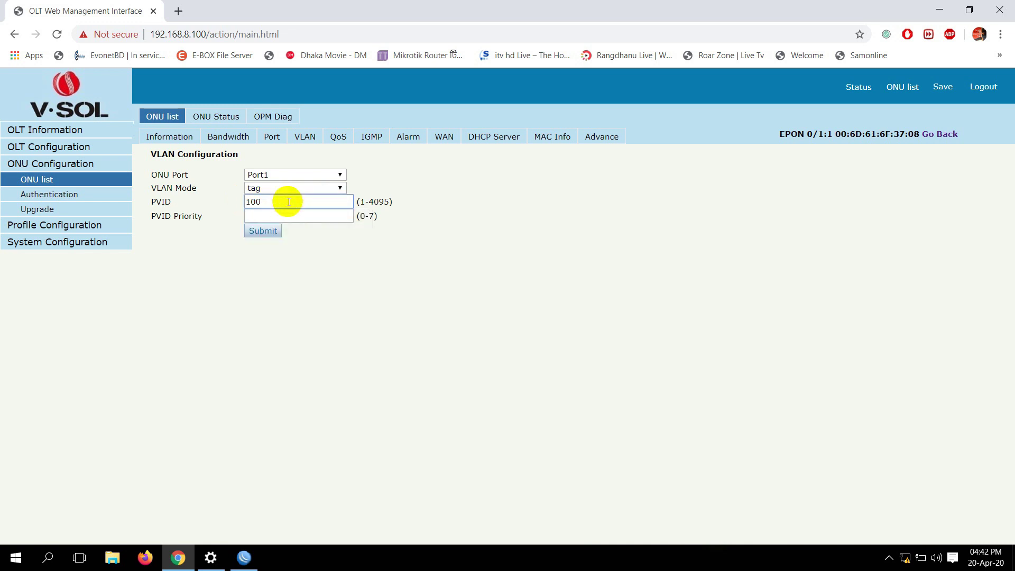
click(289, 216)
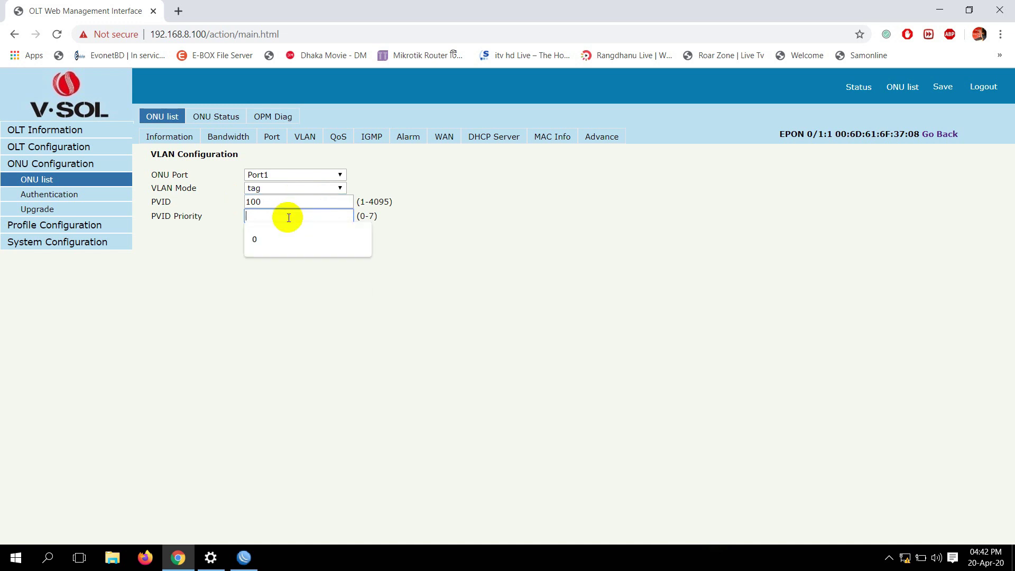
text(0)
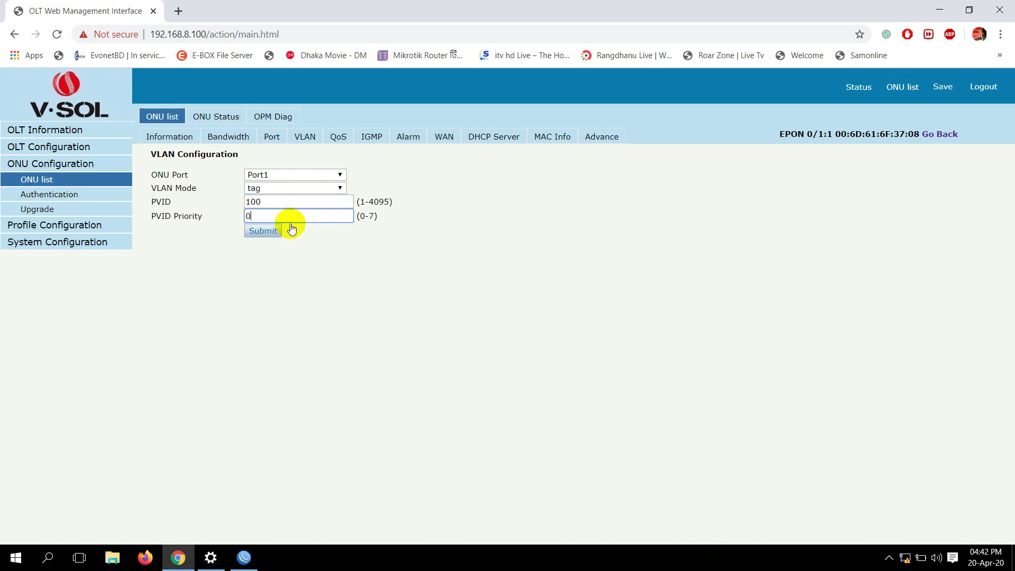
click(262, 232)
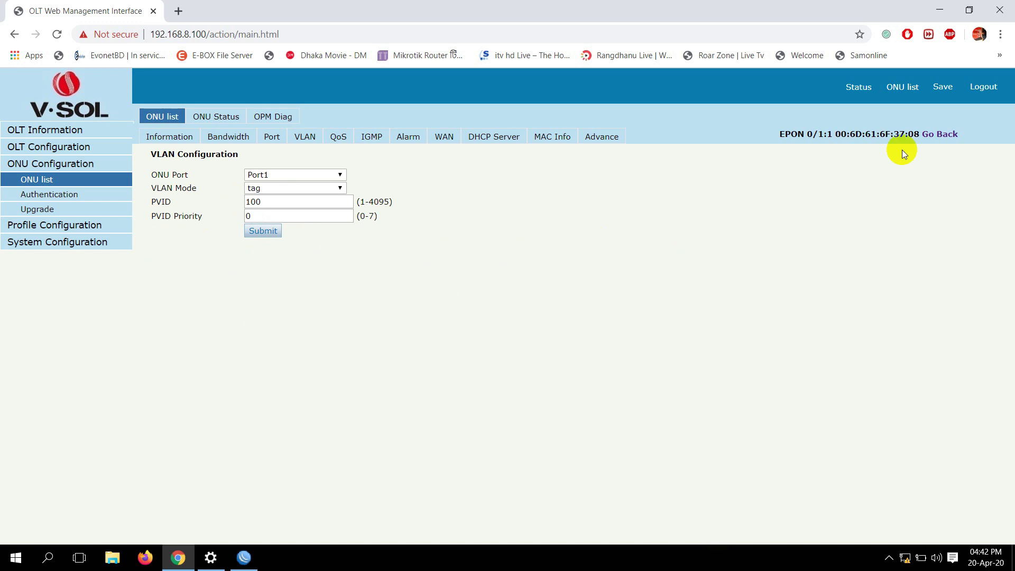
click(944, 88)
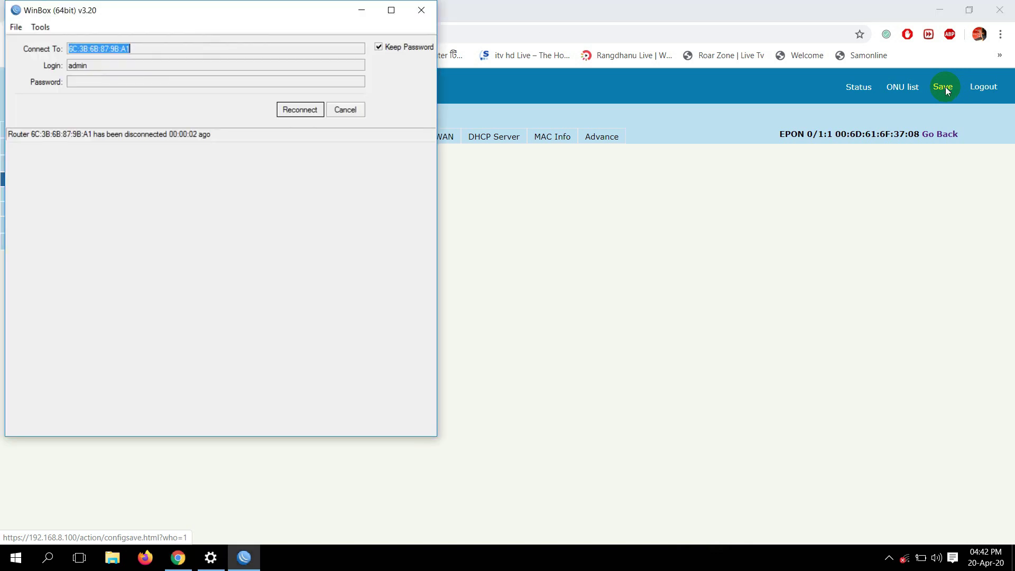
Open Broadband Connection's advanced options from the Dial-up settings page
click(908, 565)
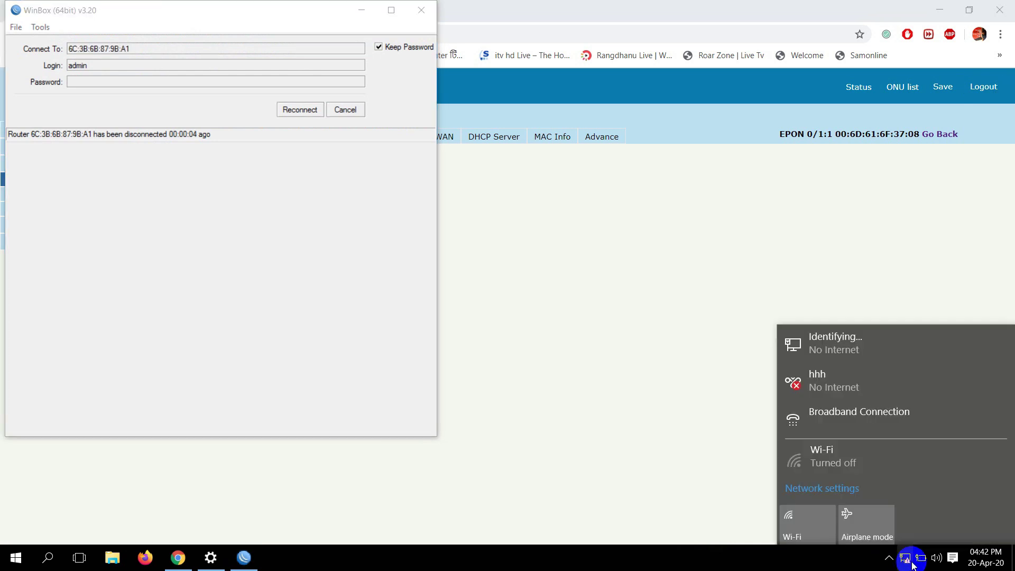
click(861, 466)
click(865, 418)
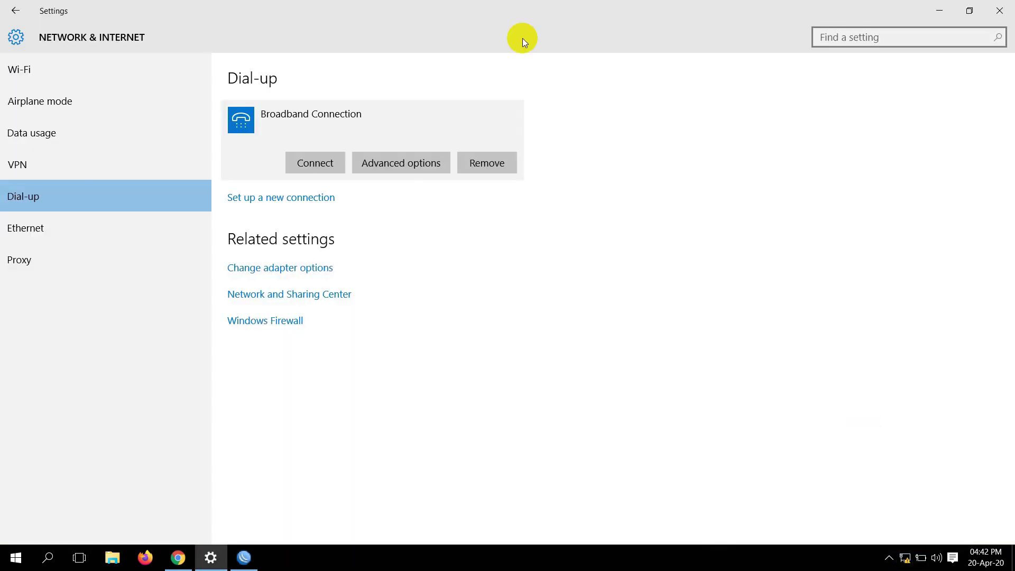
click(405, 160)
Clear saved sign-in info, dial Broadband Connection with the user name and password, then switch to WinBox
click(73, 231)
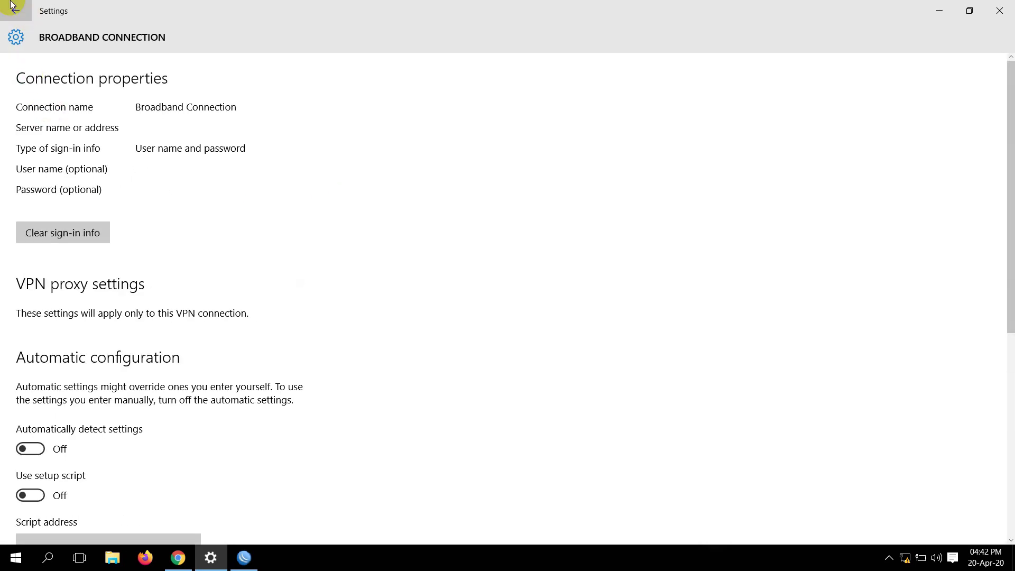
click(15, 11)
click(322, 166)
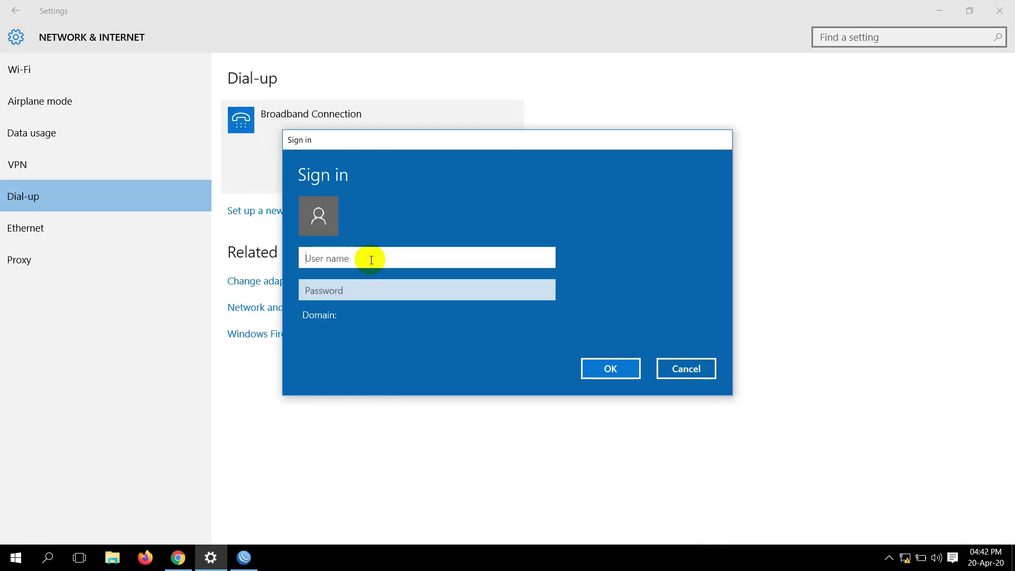
text(a)
key(Tab)
text(a)
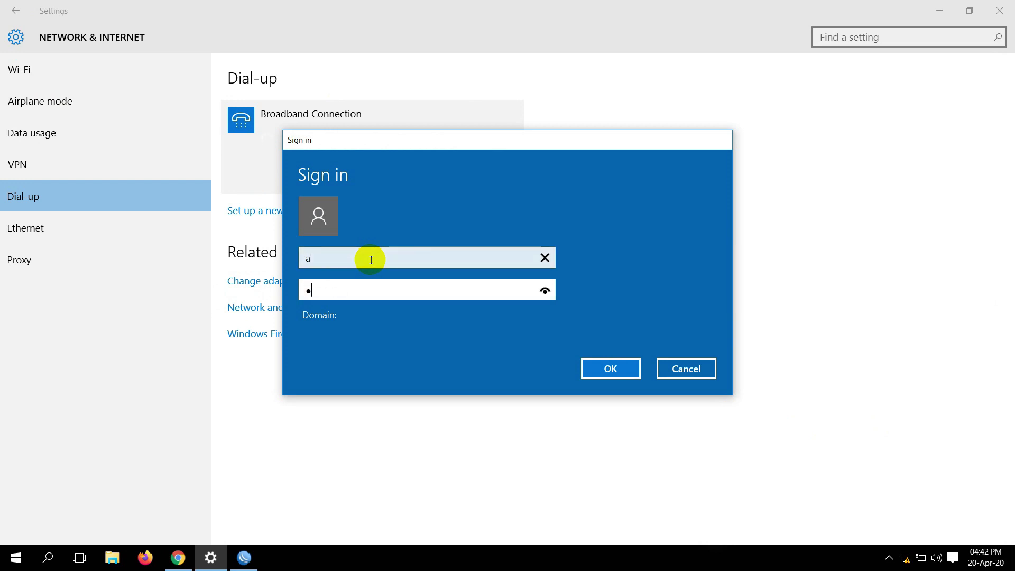
click(622, 365)
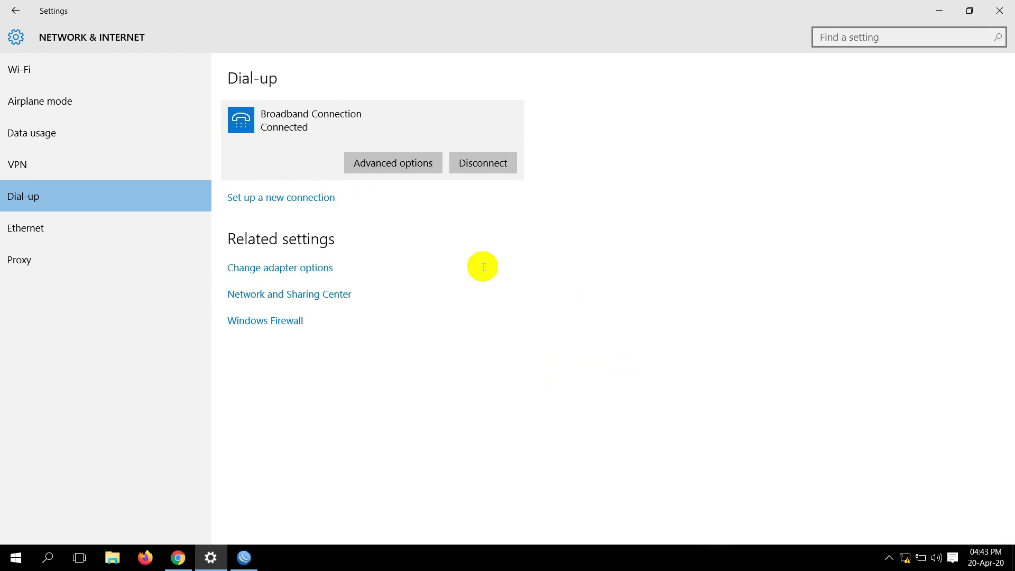
click(243, 558)
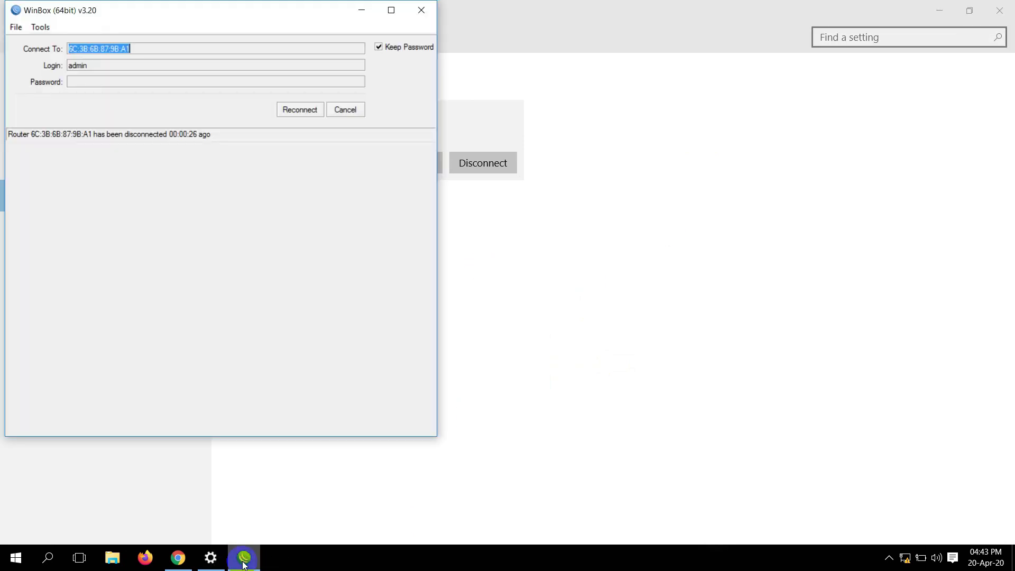
Reconnect WinBox to the router and close the PPP, Interface List and Address List windows
click(296, 115)
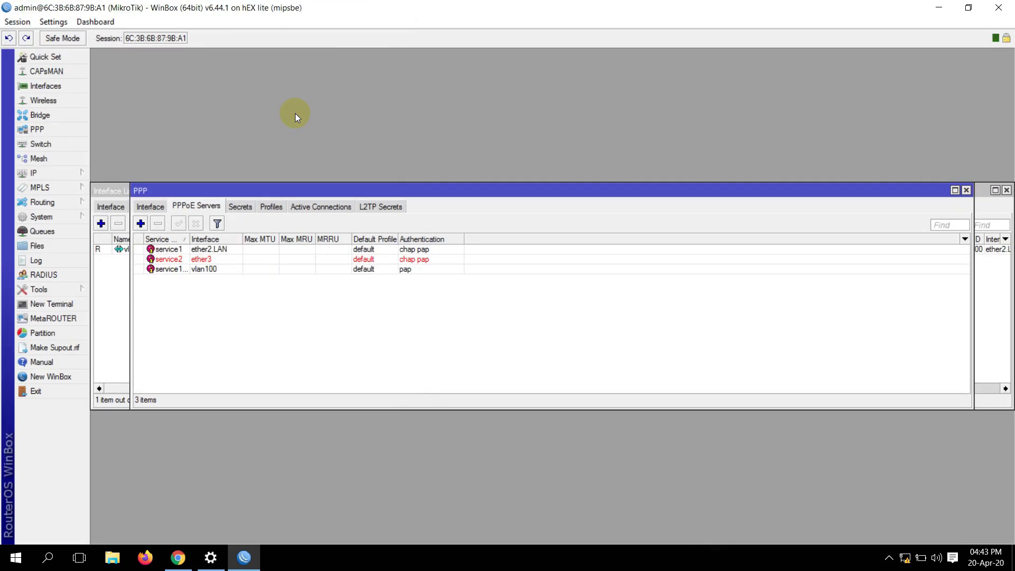
click(967, 190)
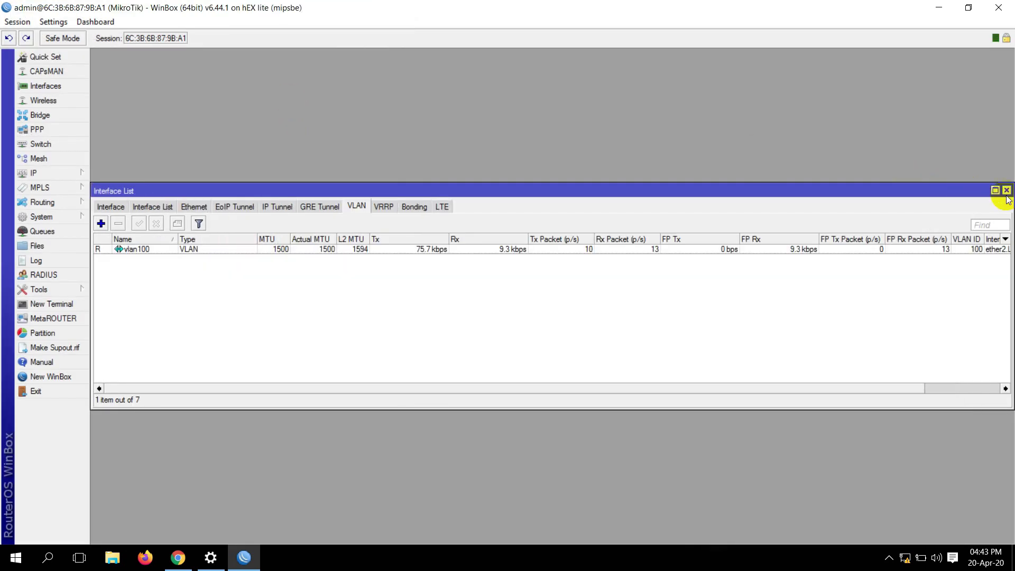
click(1007, 189)
click(654, 199)
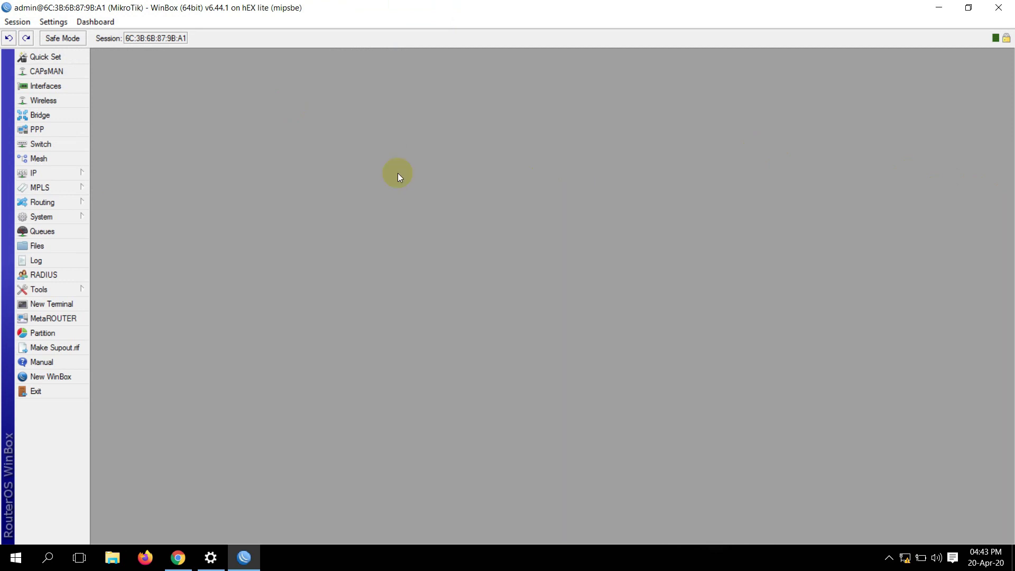
Inspect vlan100 and the PPPoE Server Binding in the Interface List, then return to Chrome
click(52, 87)
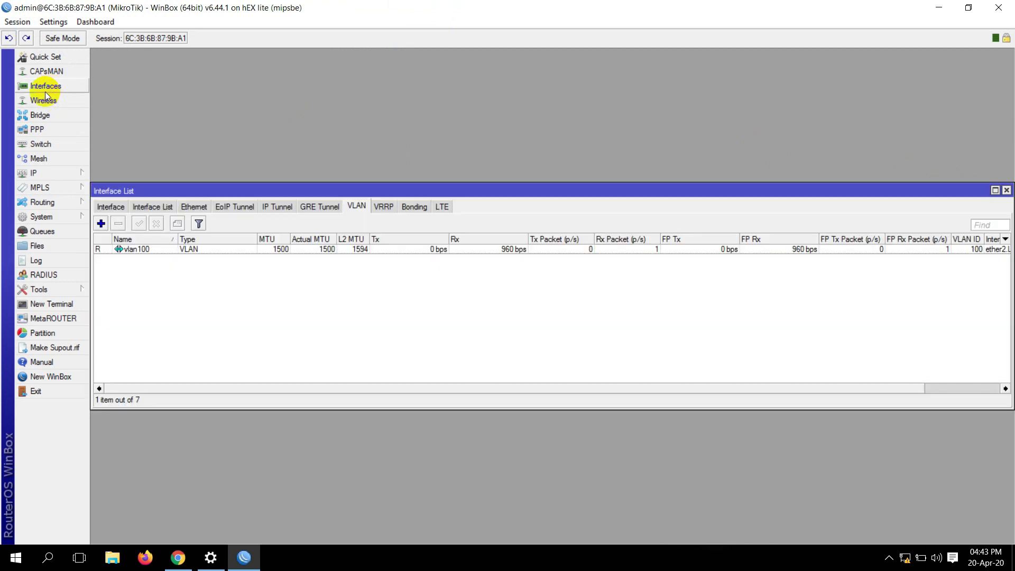
drag(96, 192, 123, 192)
click(137, 206)
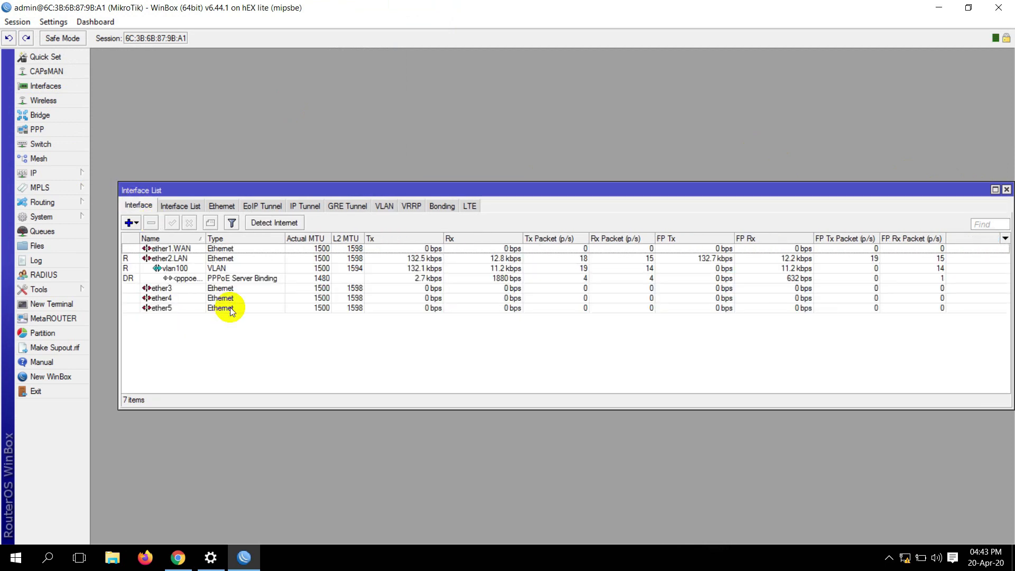
click(171, 271)
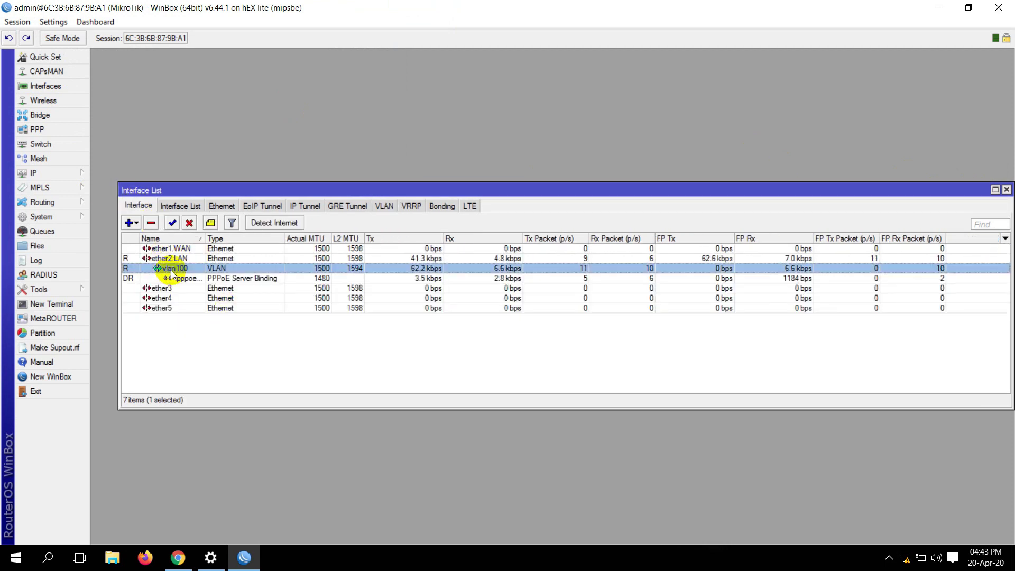
click(188, 279)
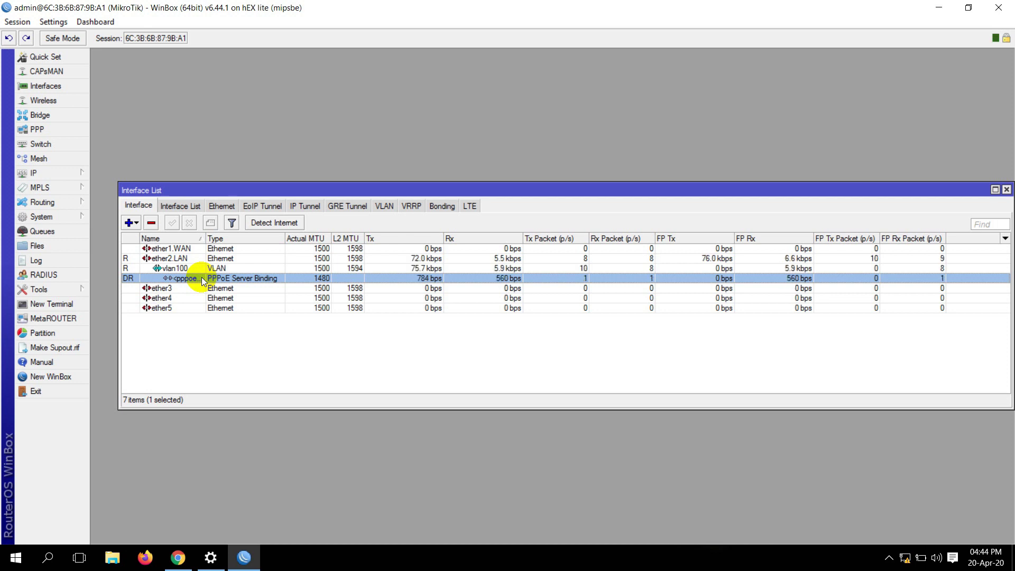
click(170, 553)
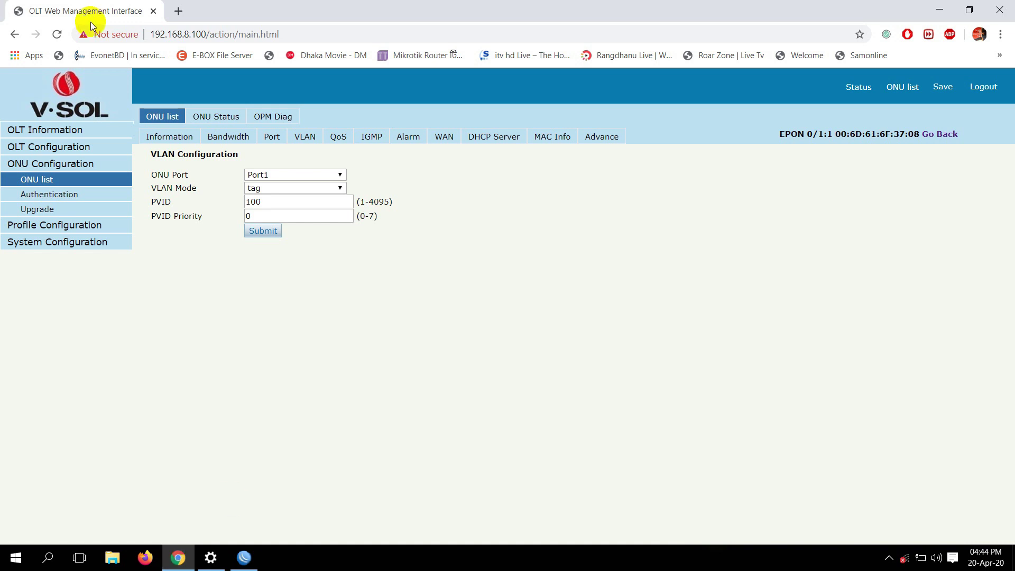
Reload the OLT page and log back in with the user name, password and verification code
click(59, 34)
click(551, 142)
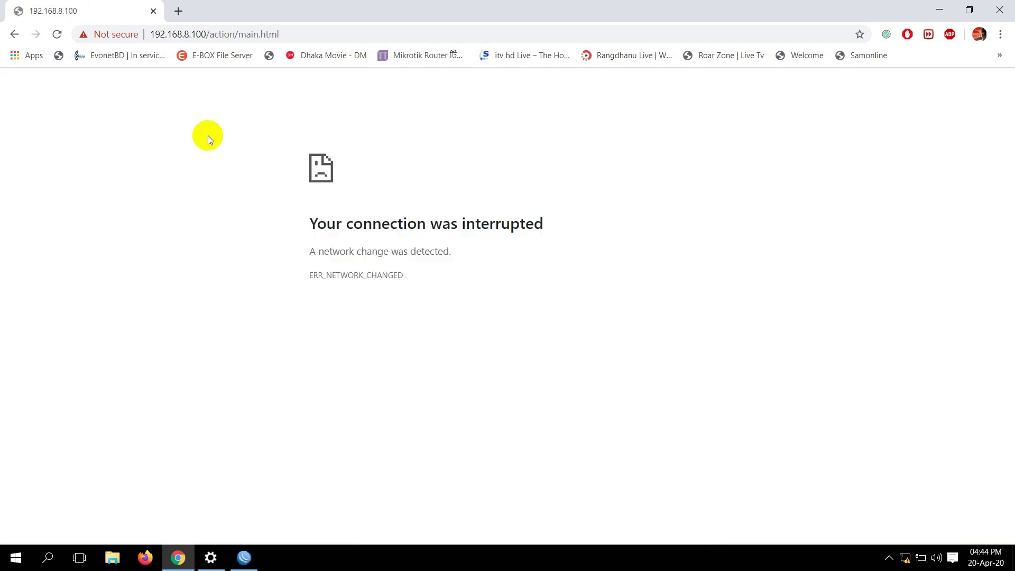
click(51, 40)
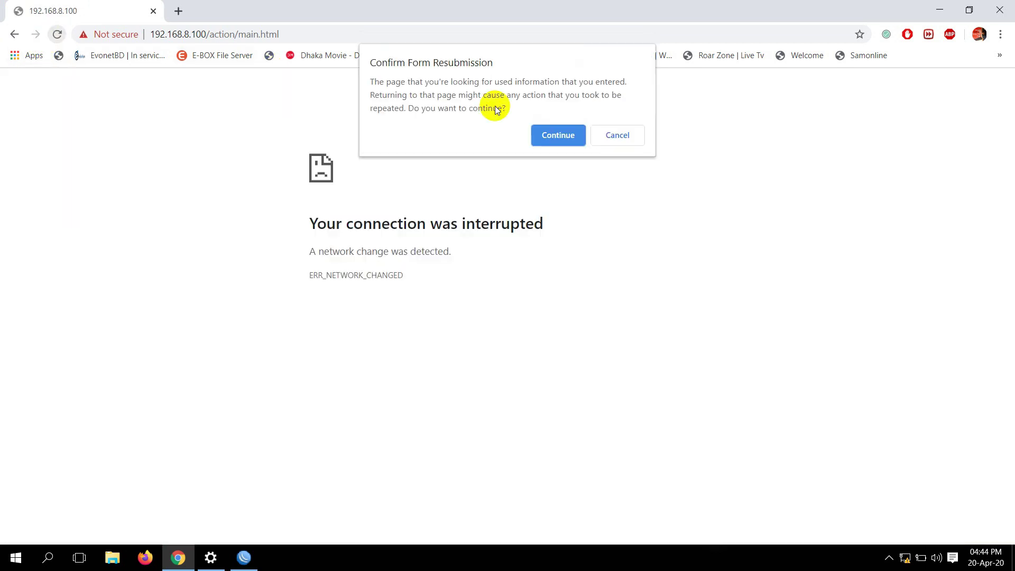
click(555, 137)
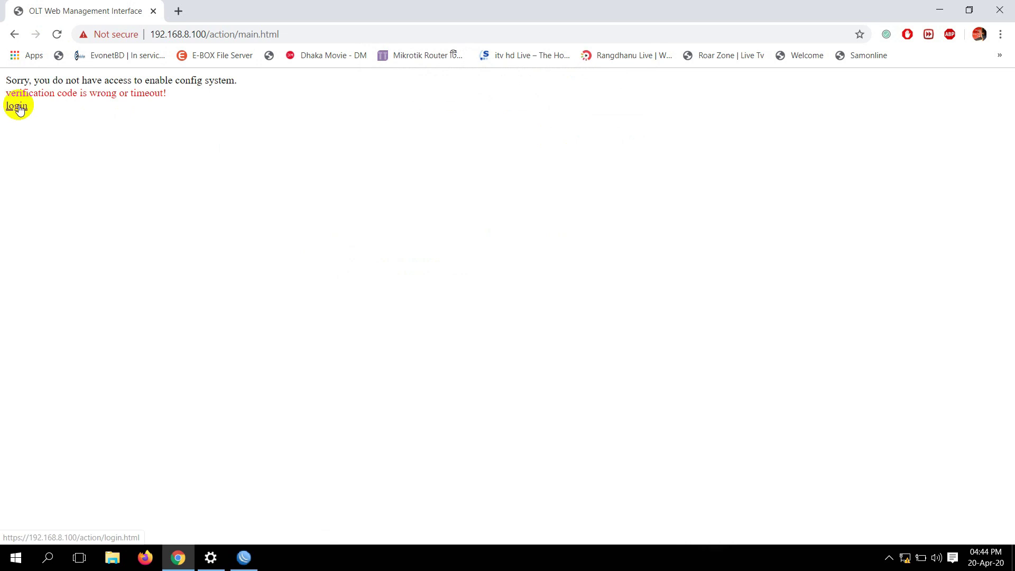
click(16, 106)
text(admin)
key(Tab)
text(admin)
key(Tab)
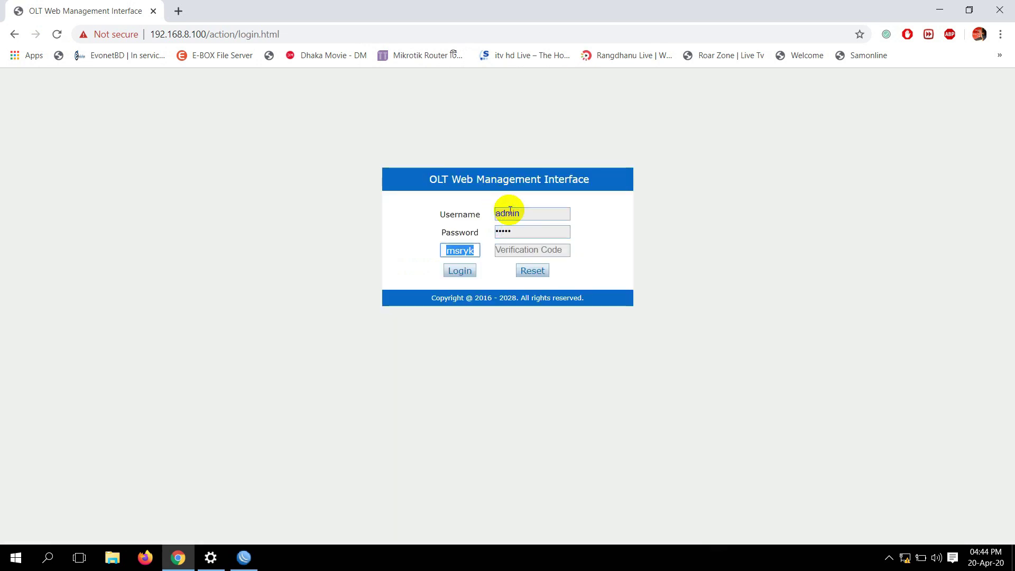
click(517, 251)
text(msryk)
click(461, 271)
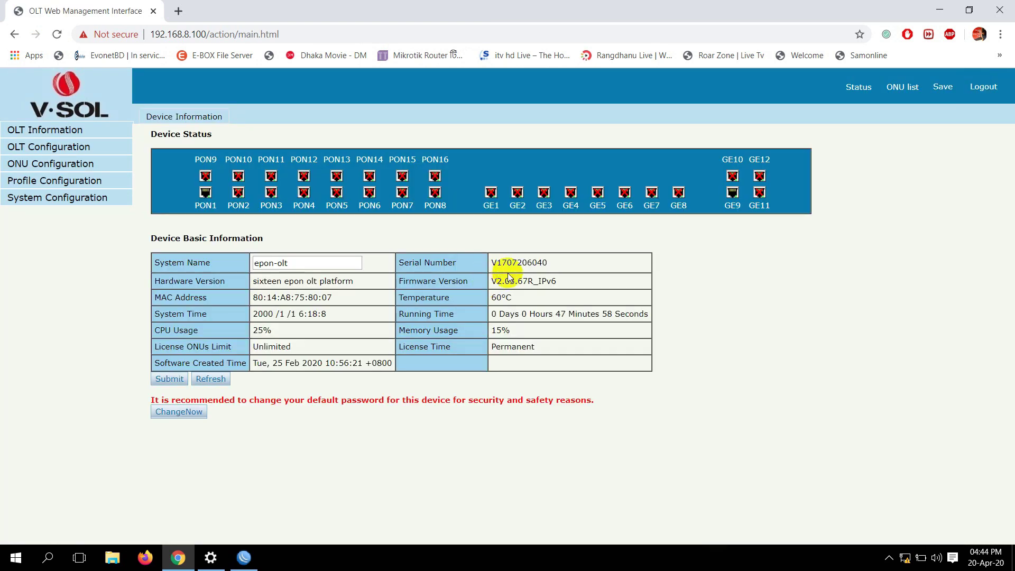
Switch ONU EPON0/1:1 Port1 VLAN mode to transparent and submit
click(902, 91)
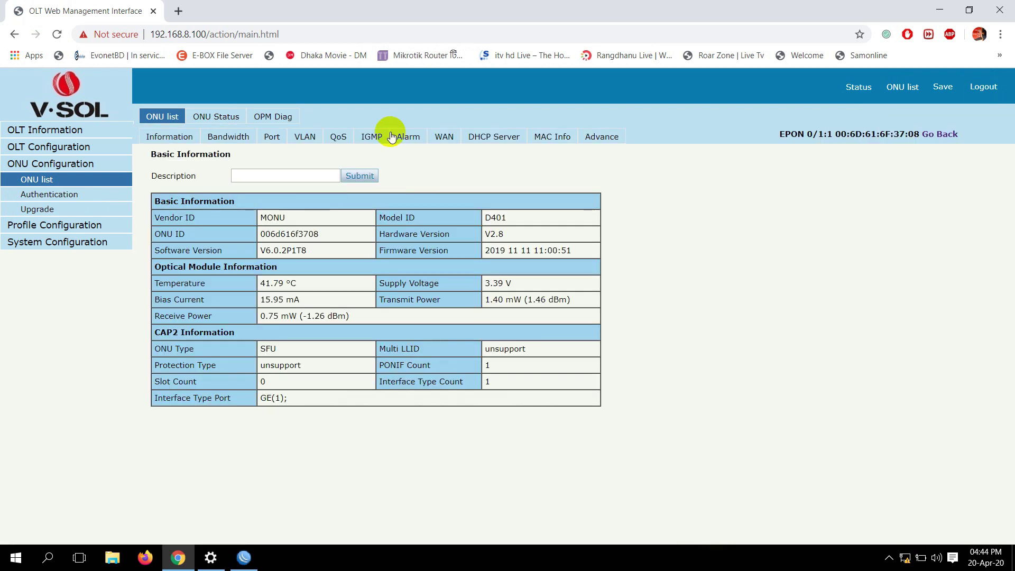
click(297, 139)
click(289, 190)
click(273, 198)
click(265, 205)
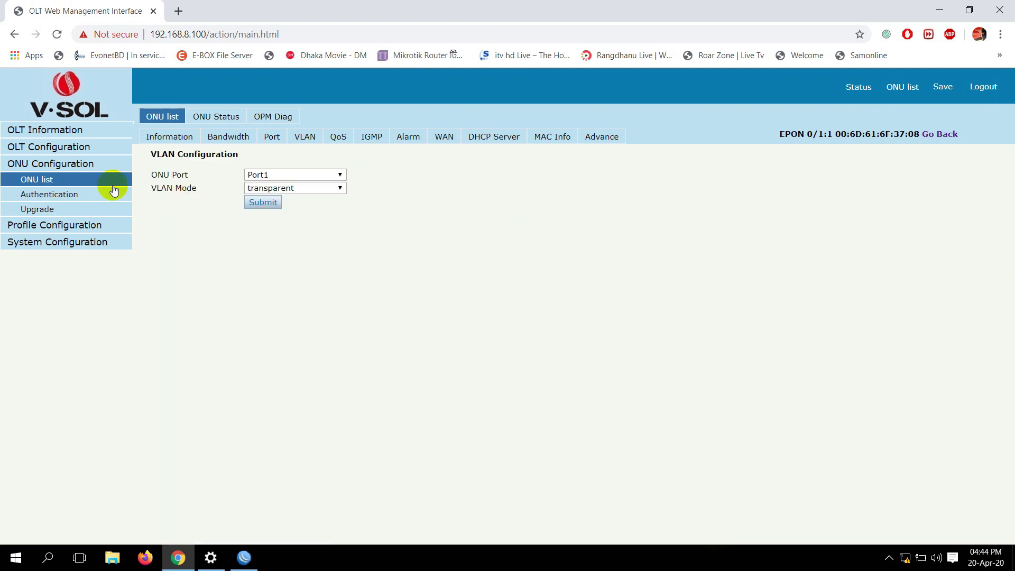
click(78, 147)
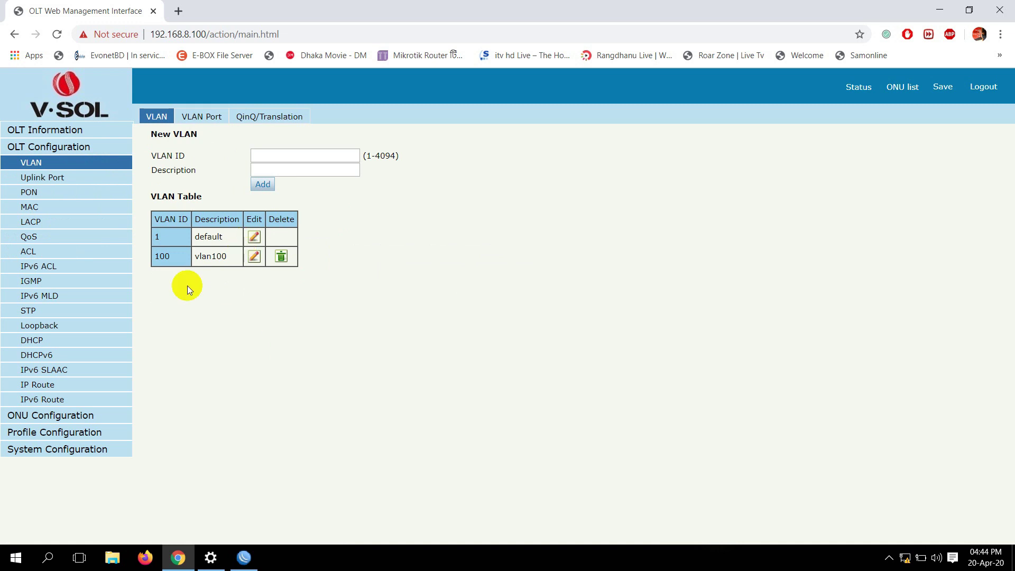
Check the Port VLAN Table showing GE9 and PON1 tagged for VLAN 100
drag(157, 259, 210, 255)
click(220, 290)
click(39, 195)
click(38, 164)
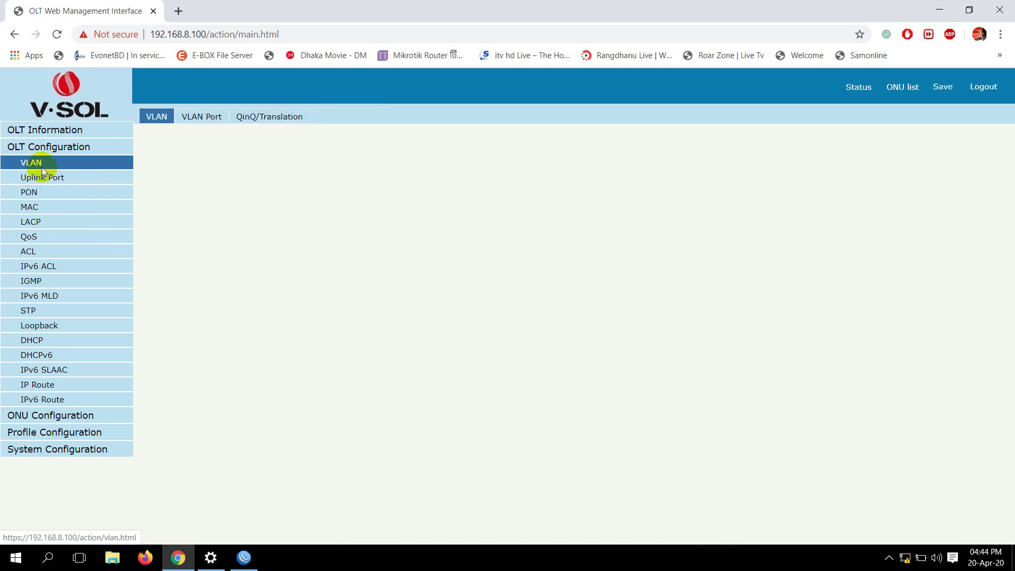
click(217, 123)
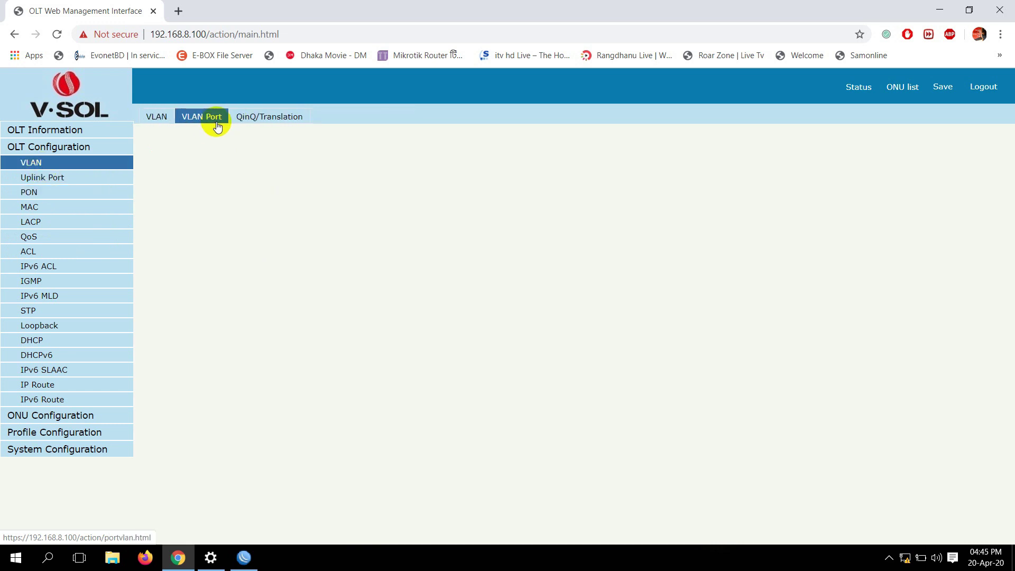
scroll(245, 295, down, 3)
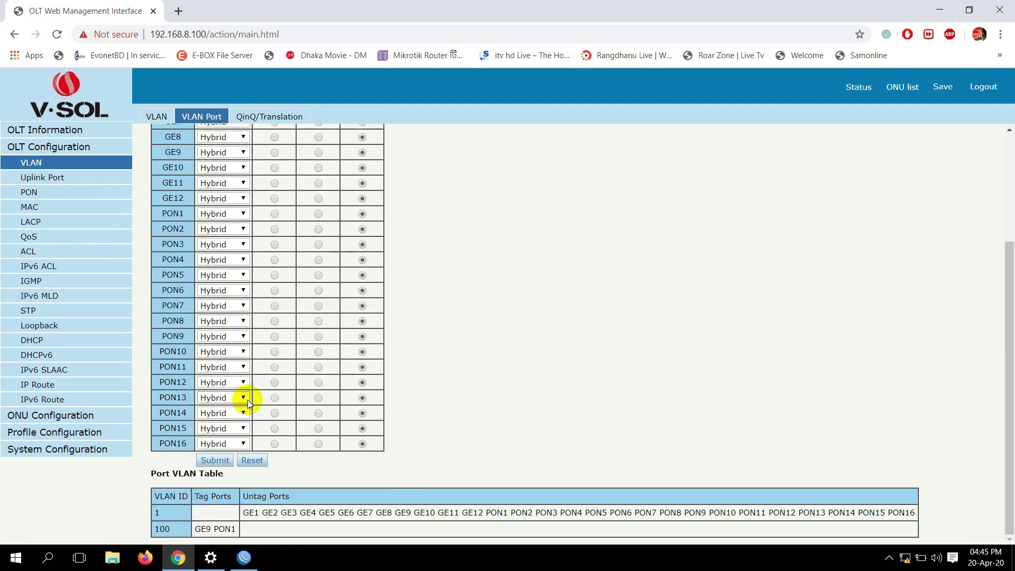
click(215, 528)
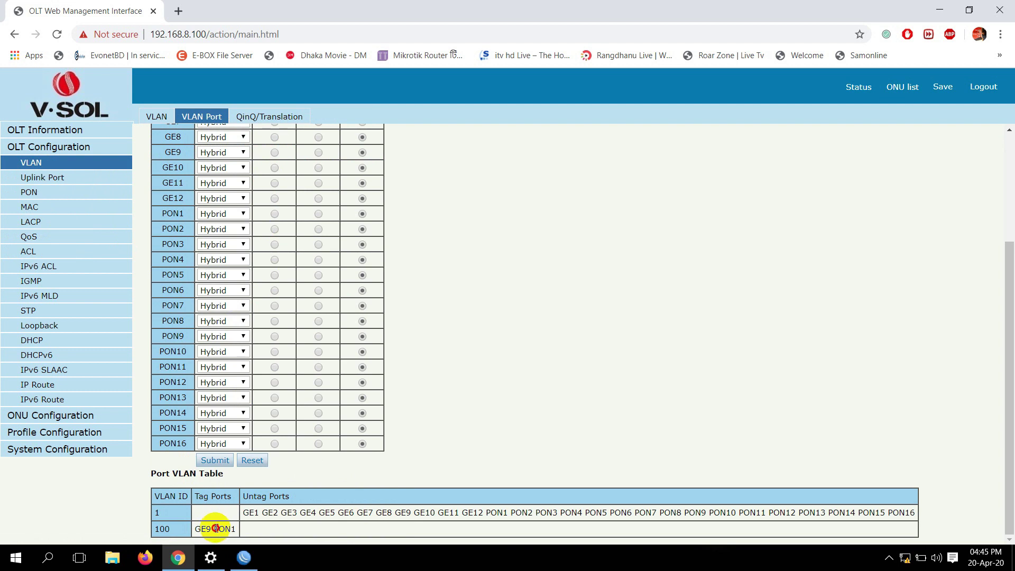
click(242, 528)
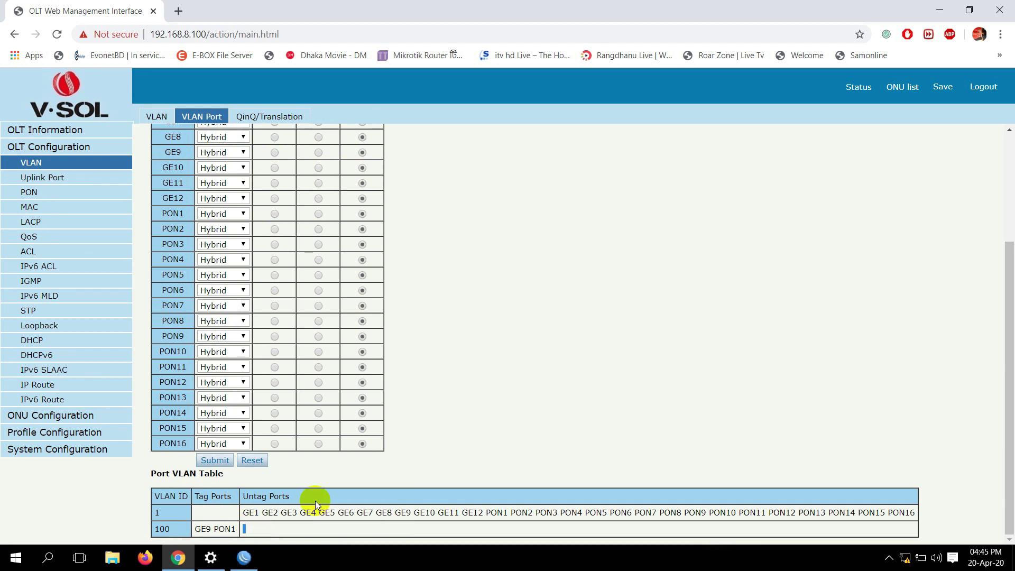
scroll(147, 418, up, 3)
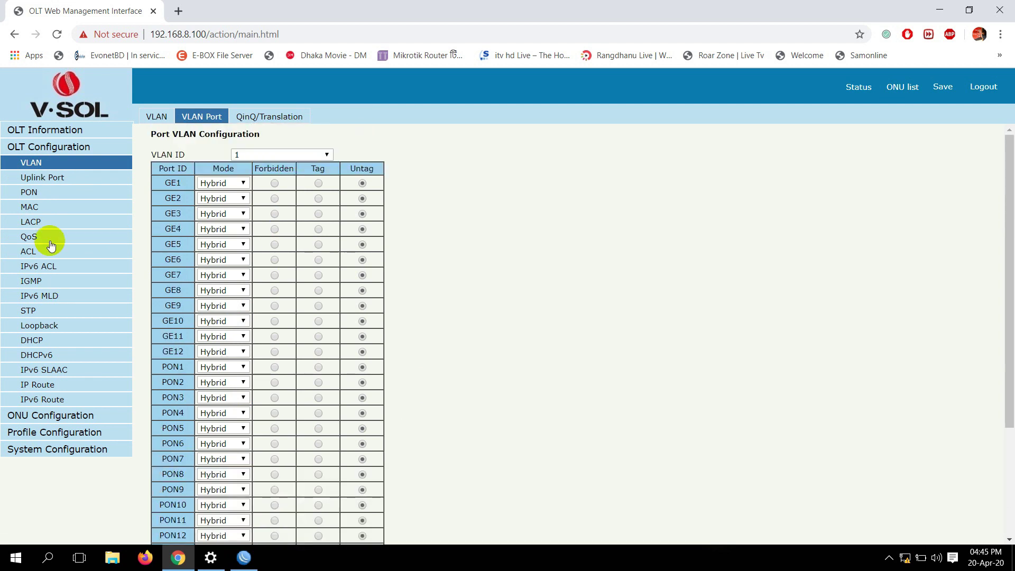
Resubmit the PON configuration with PON1 on PVID 100 and save the OLT configuration
click(30, 193)
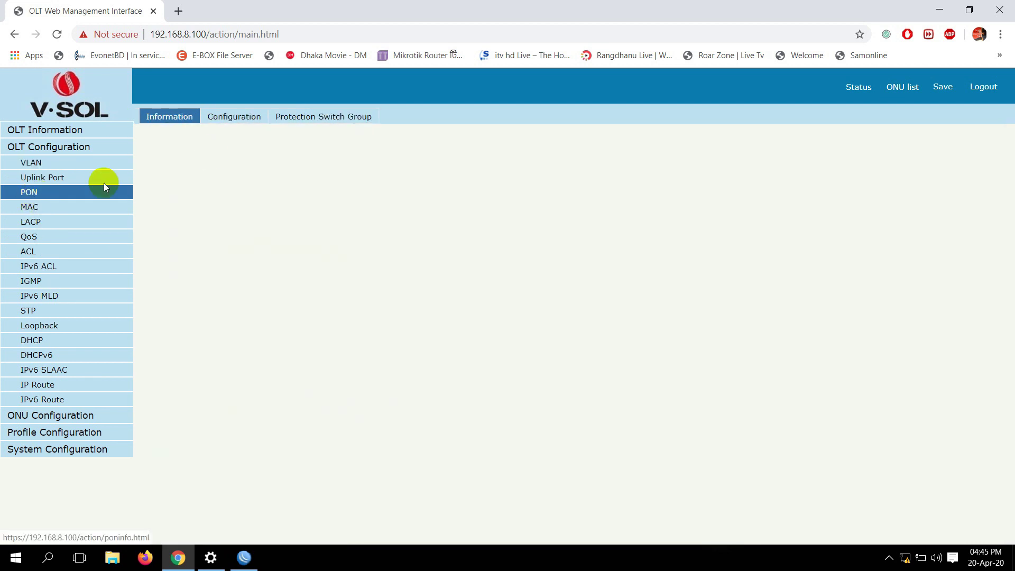
click(236, 119)
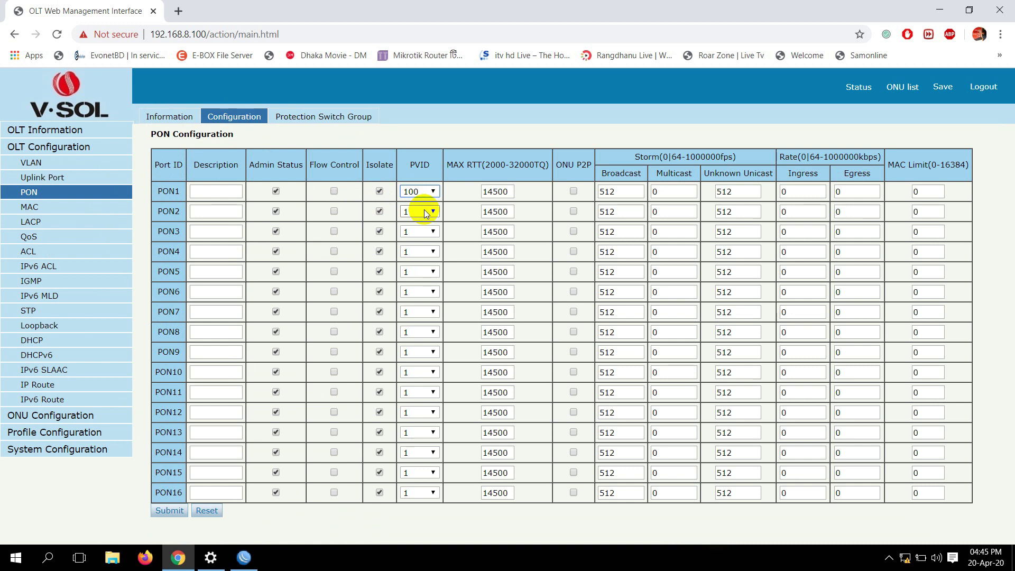
click(170, 511)
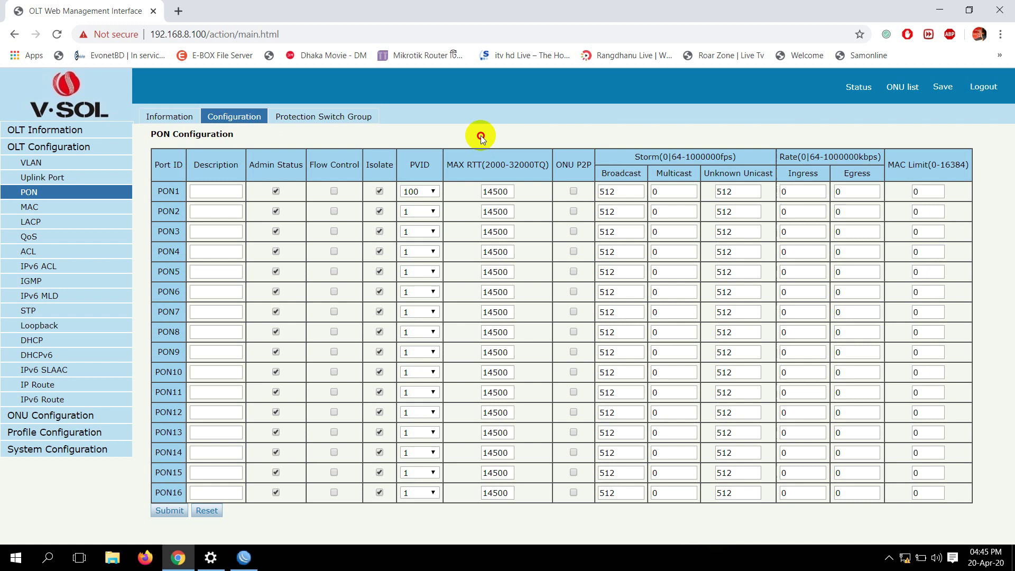
click(944, 87)
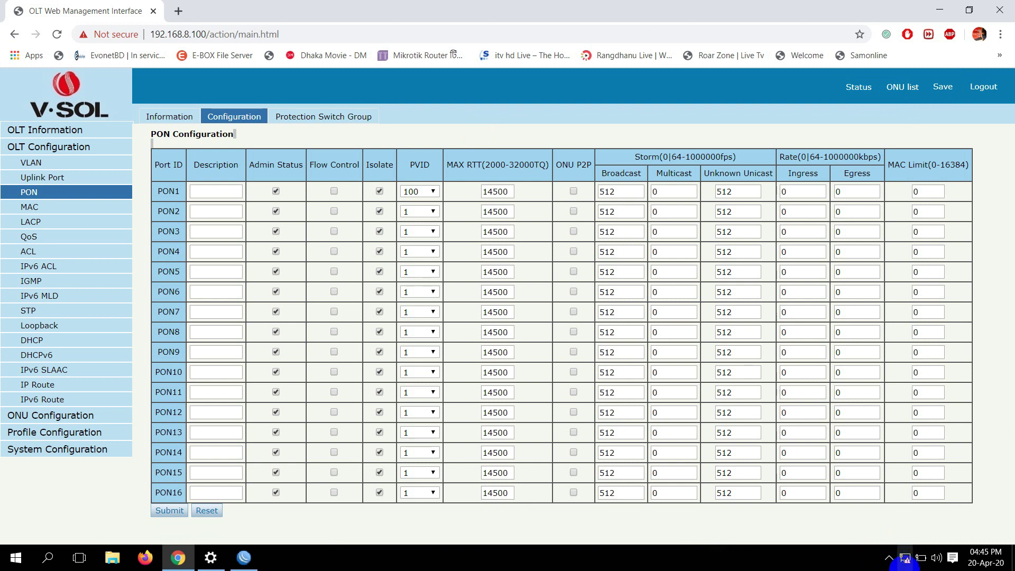
click(911, 560)
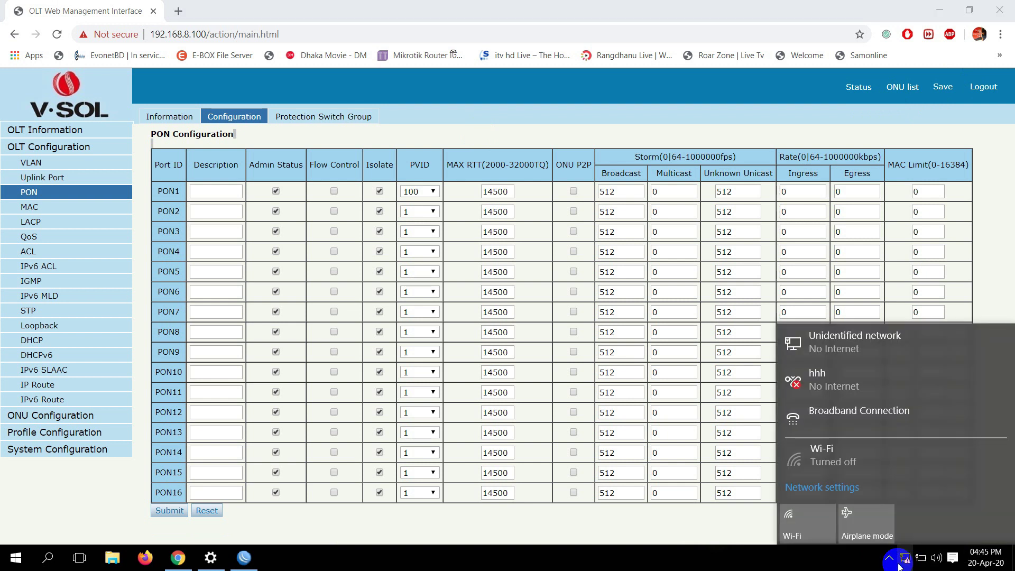
Dial Broadband Connection from the Dial-up page and bring WinBox back to the front
click(851, 415)
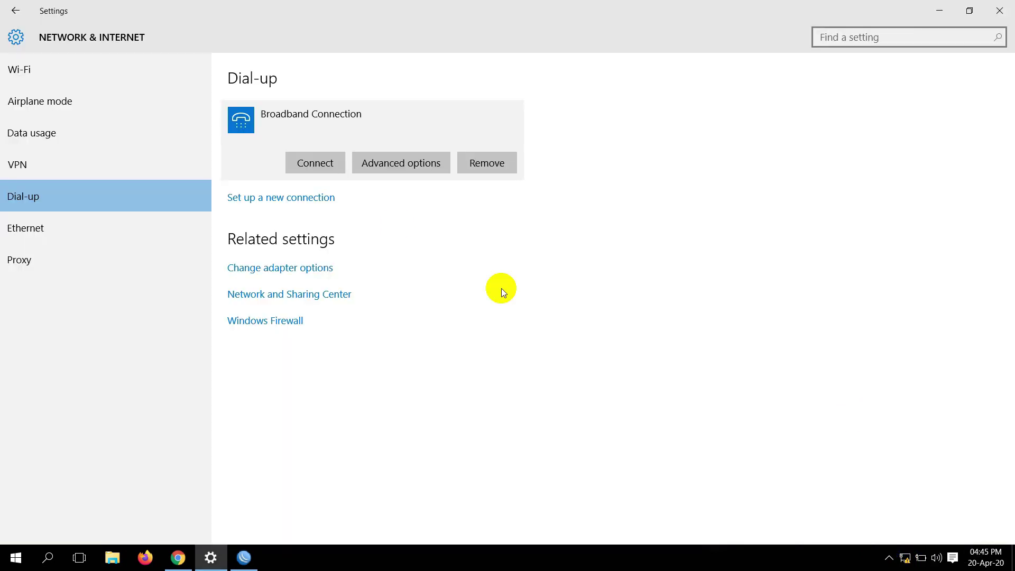
click(325, 169)
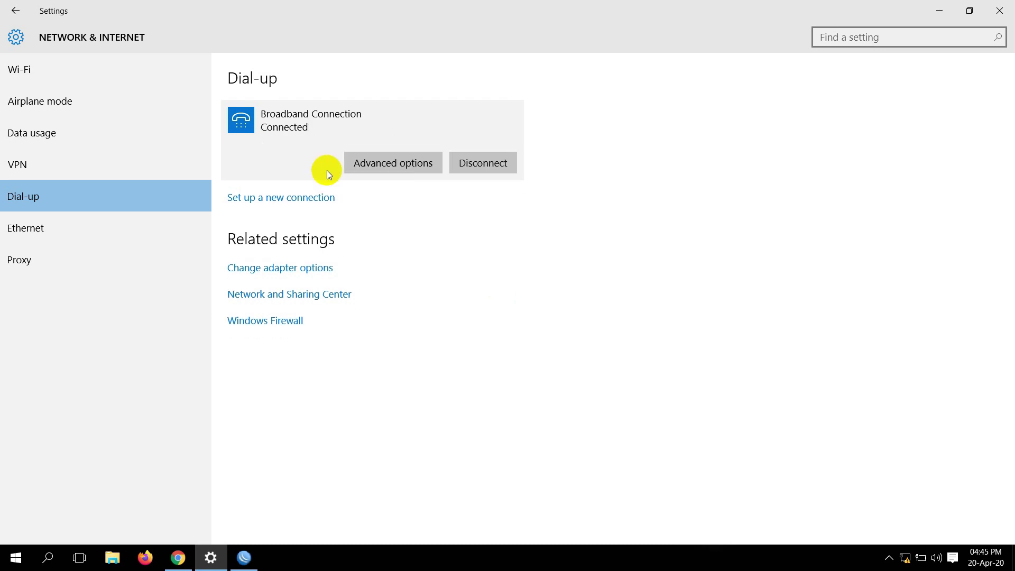
click(398, 438)
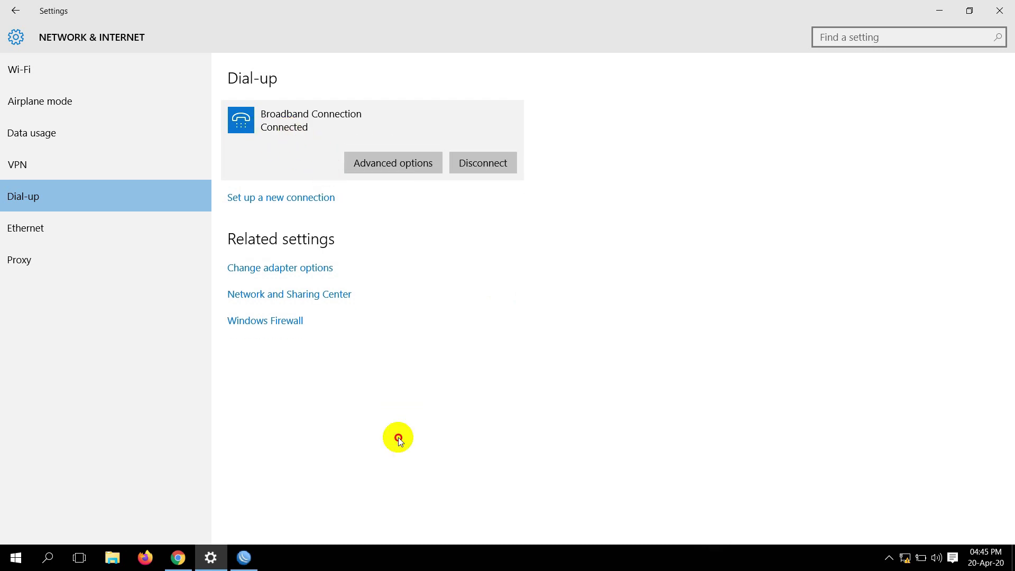
click(245, 556)
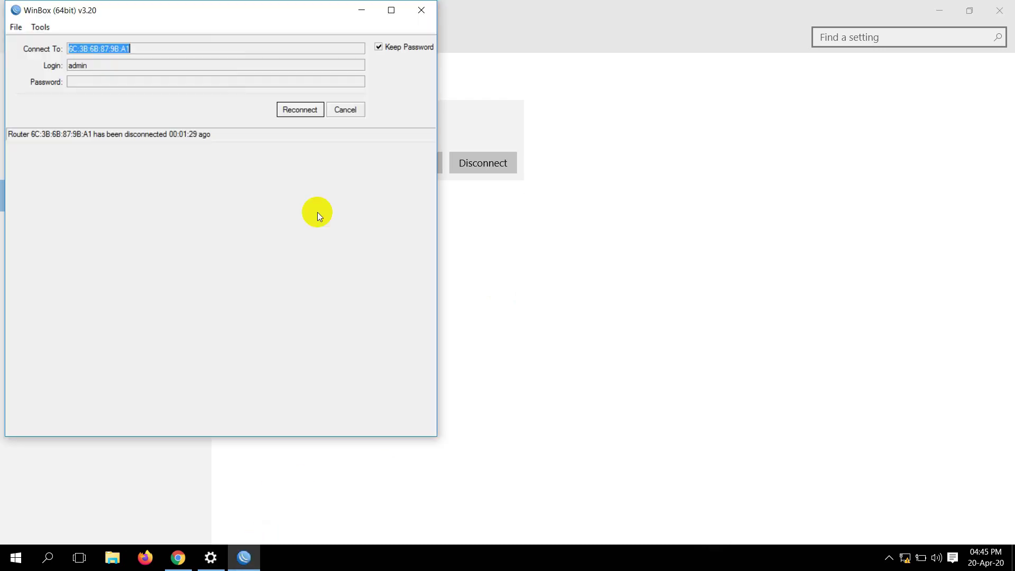
Reconnect WinBox and select the dynamic PPPoE Server Binding under vlan100 to check its traffic
click(286, 109)
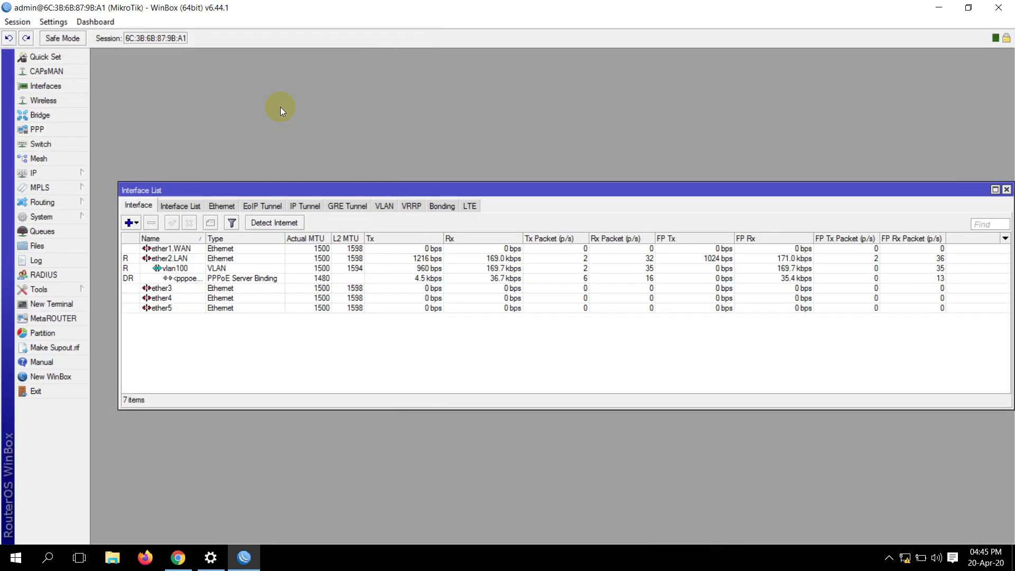
click(172, 278)
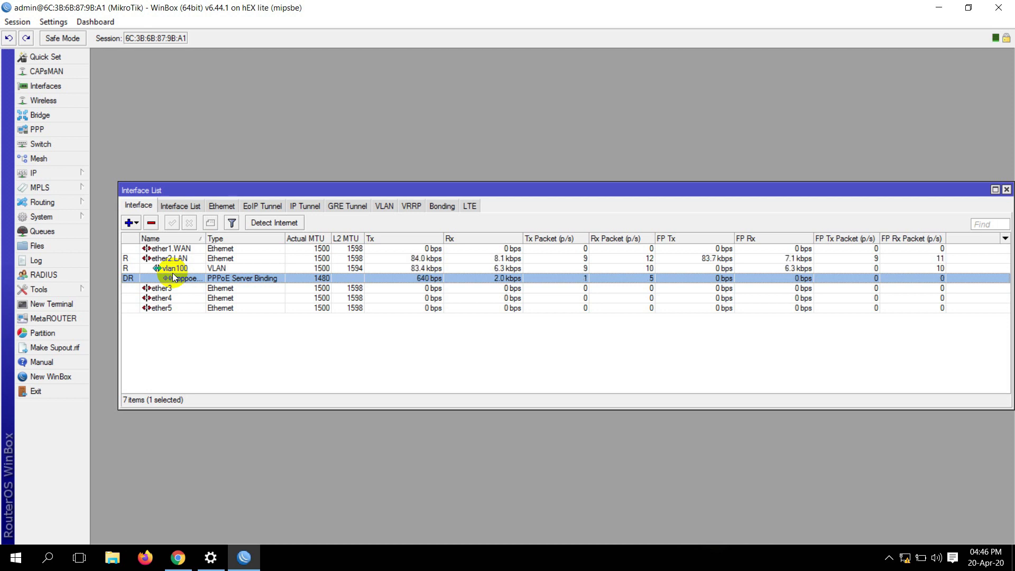
click(905, 559)
click(890, 559)
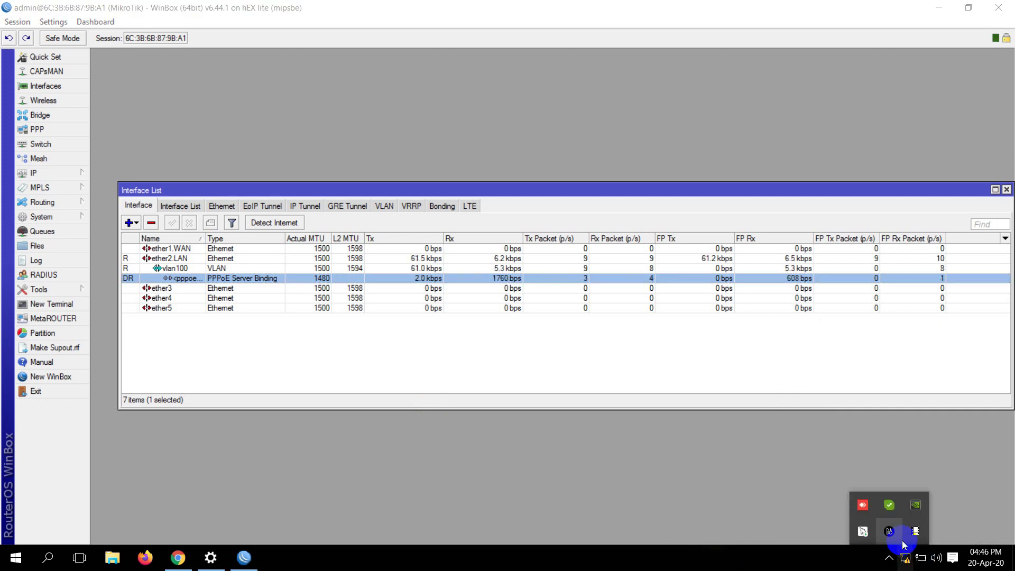